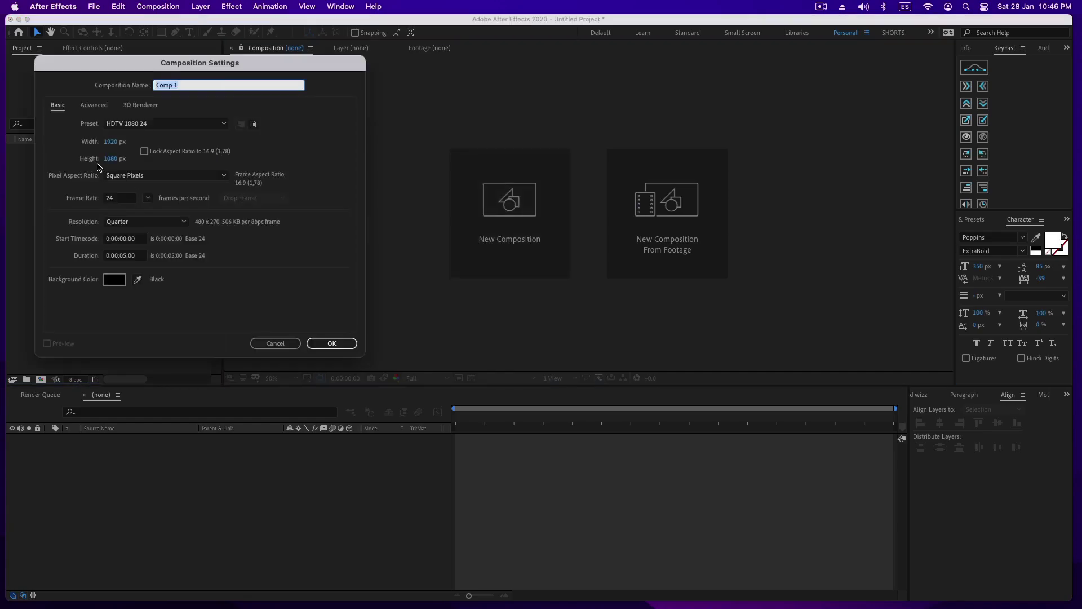
# Step: Create a composition 1920 px wide with its height set to 5080 px
pyautogui.press('Left')
pyautogui.press('Right')
pyautogui.press('BackSpace')
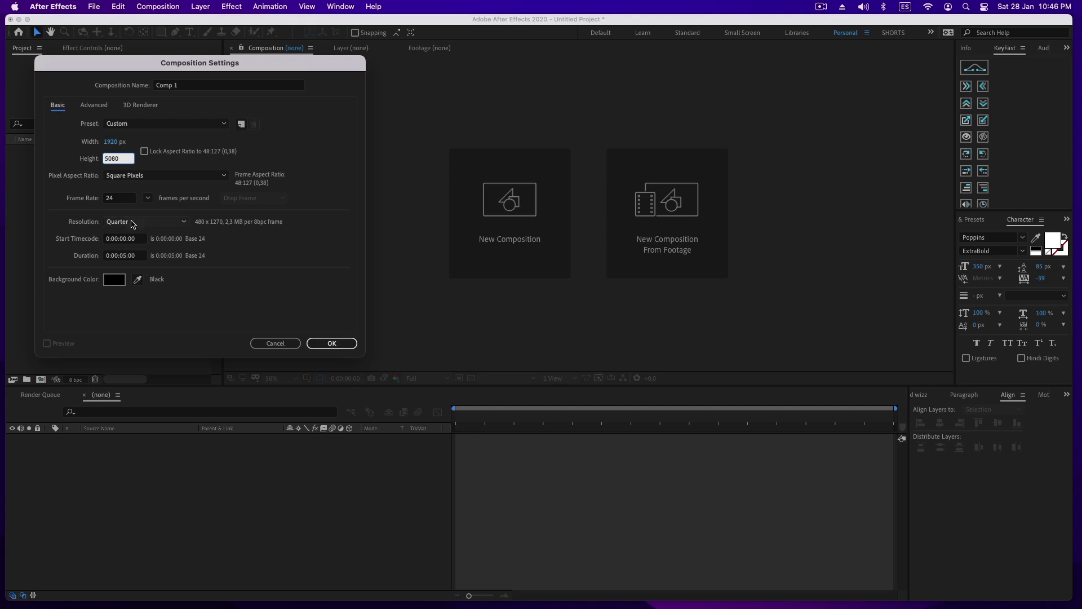
pyautogui.click(332, 342)
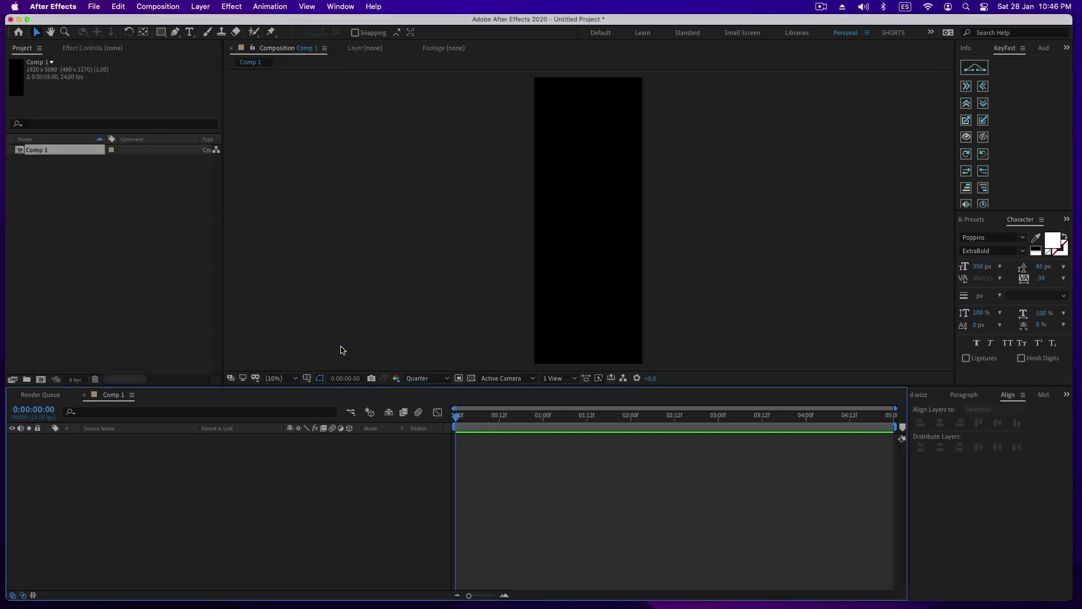
pyautogui.click(457, 247)
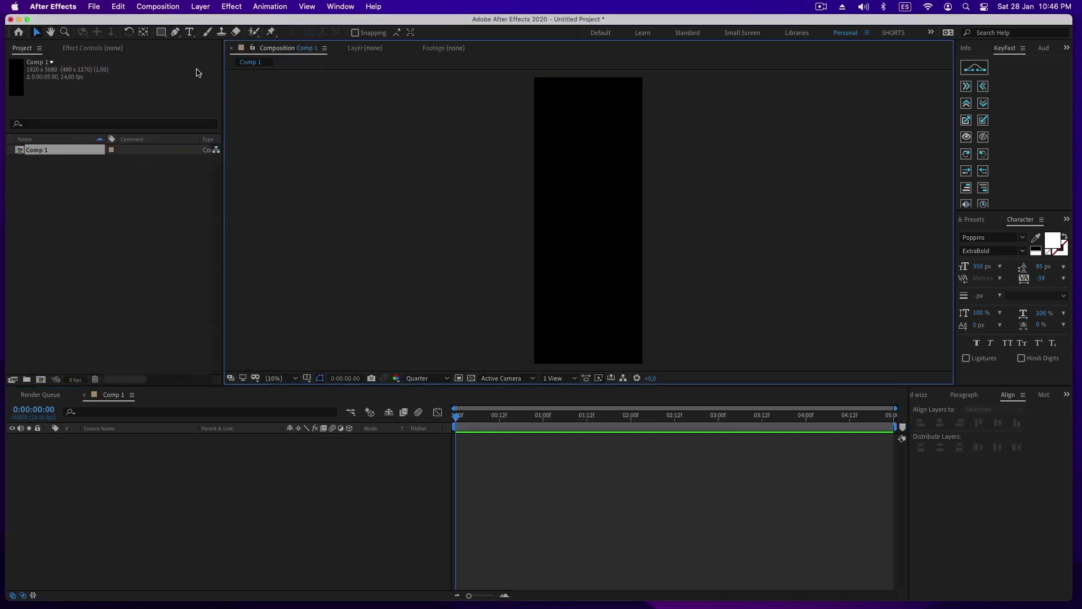
# Step: Add a white solid layer the size of the composition, 1920 by 5080 px
pyautogui.click(201, 7)
pyautogui.moveTo(198, 23)
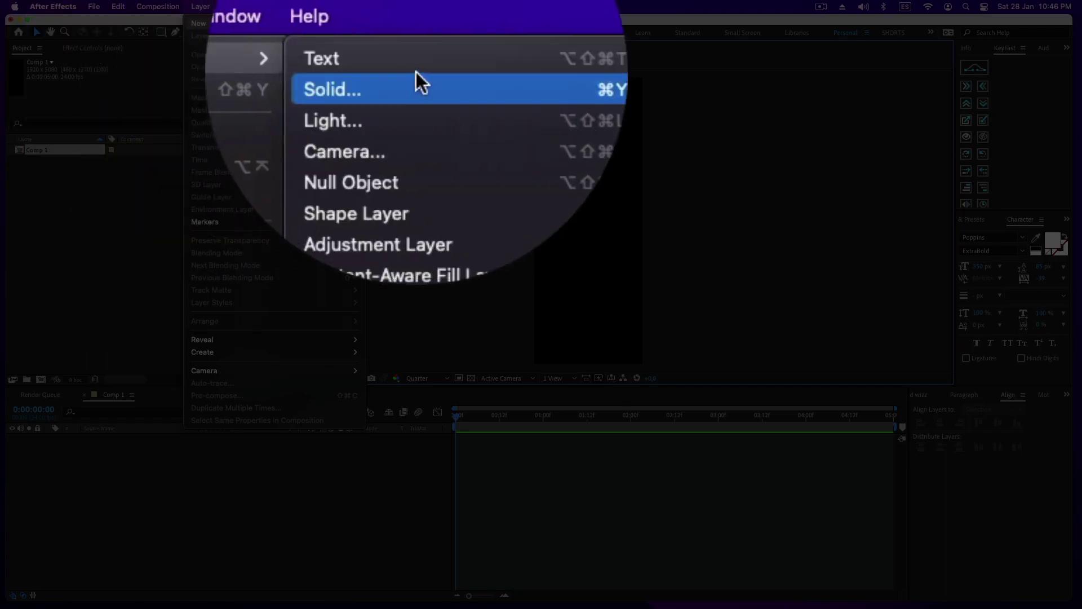
pyautogui.click(412, 35)
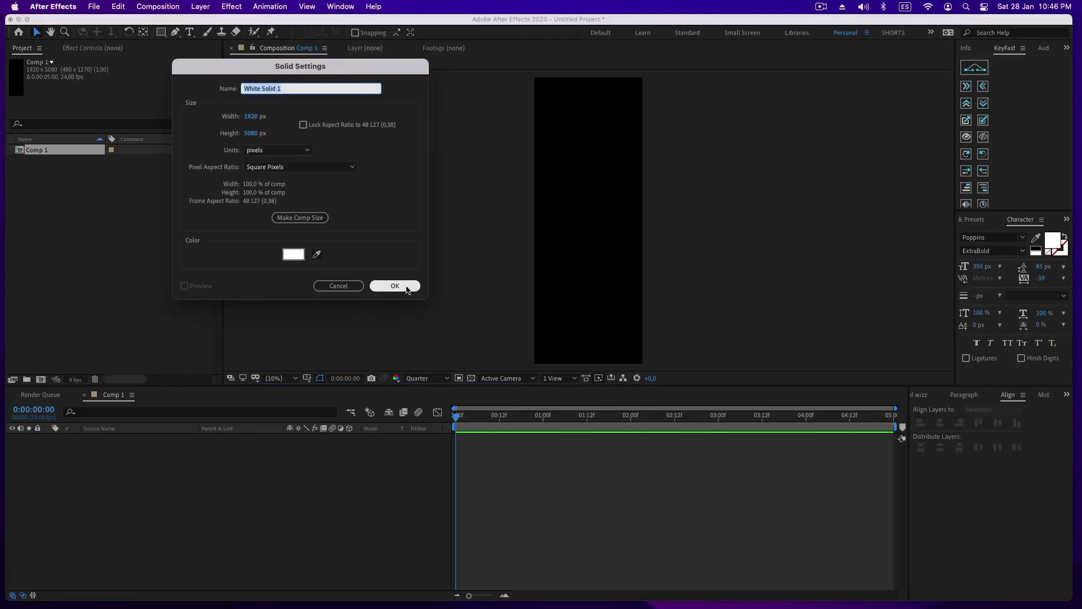
pyautogui.click(395, 286)
# Step: Apply the Fractal Noise effect to the white solid
pyautogui.hotkey('ctrl', 'space')
pyautogui.write('frac')
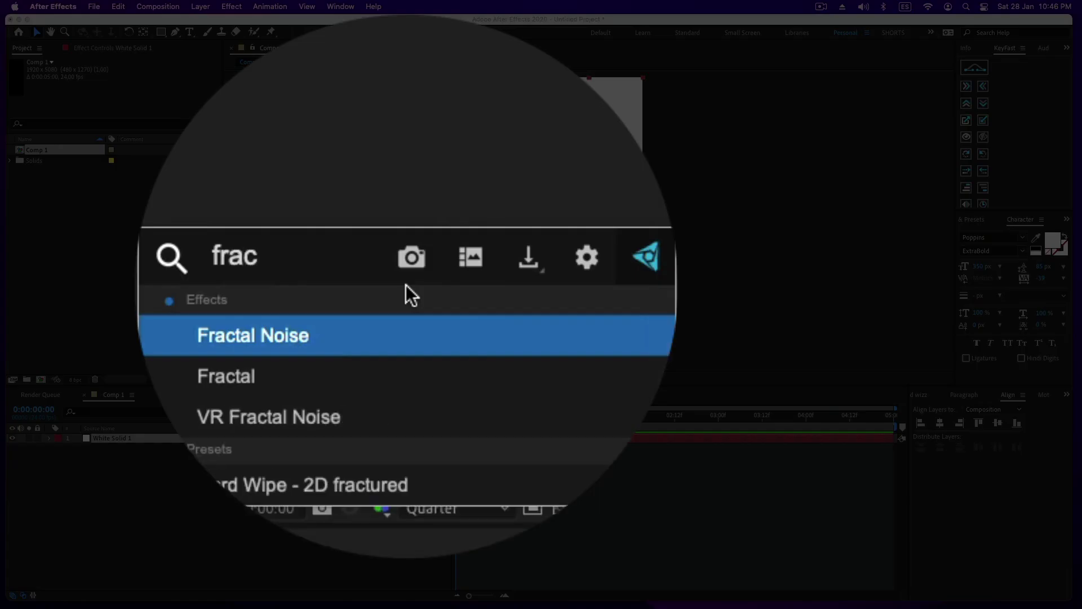
pyautogui.press('Return')
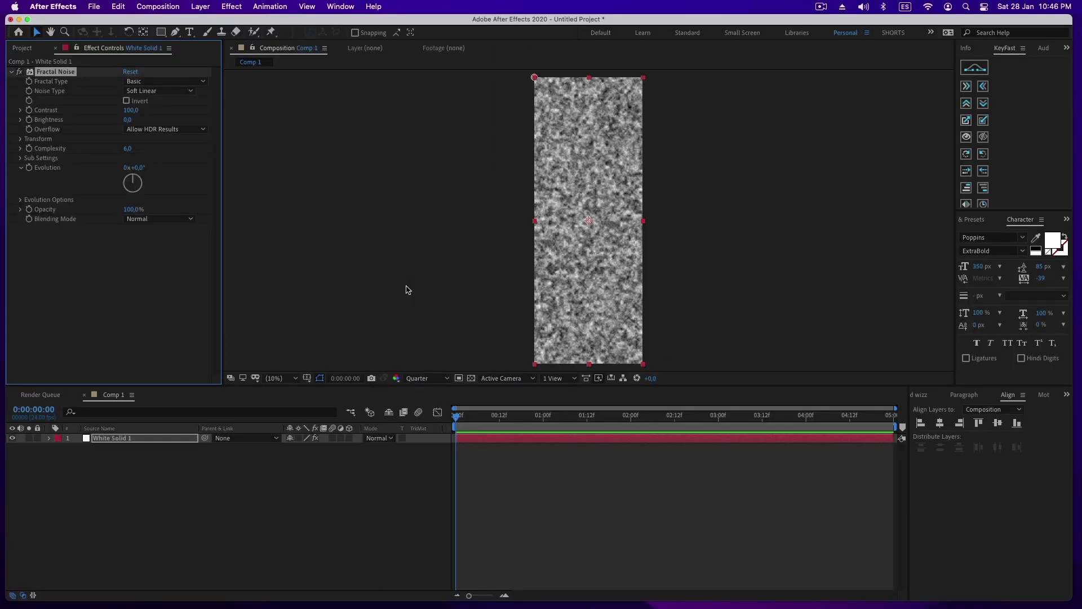
# Step: Set the Fractal Noise fractal type to Rocky and its noise type to Block
pyautogui.click(164, 81)
pyautogui.click(282, 285)
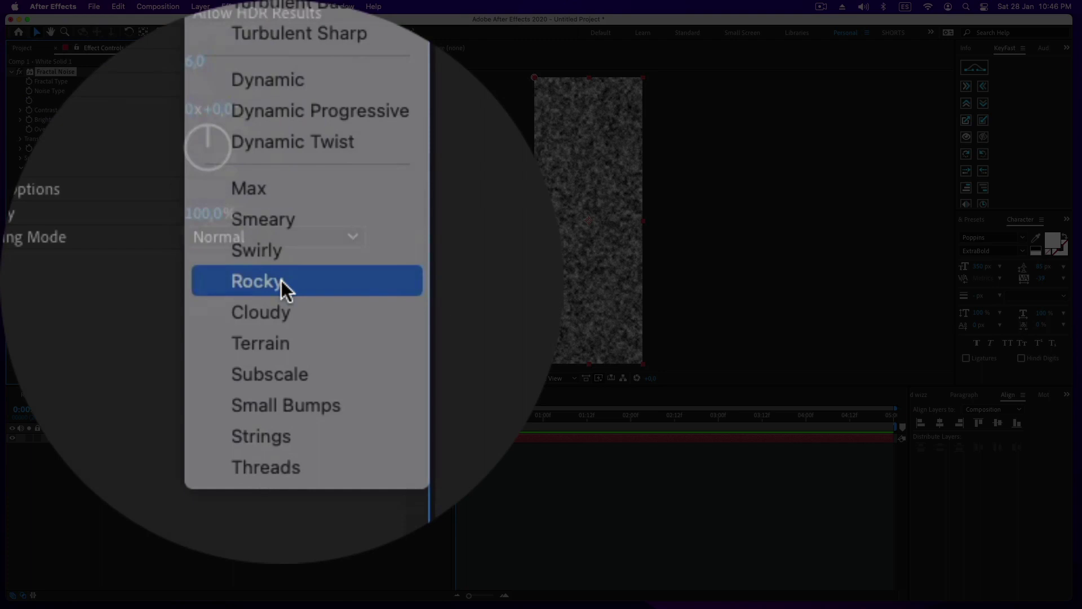
pyautogui.click(282, 233)
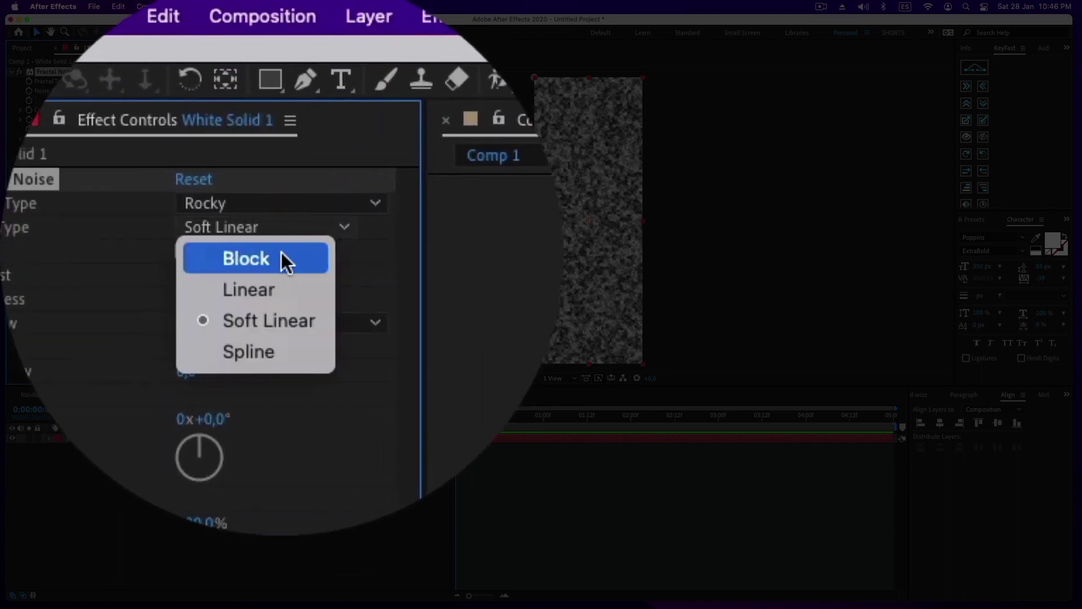
pyautogui.click(282, 255)
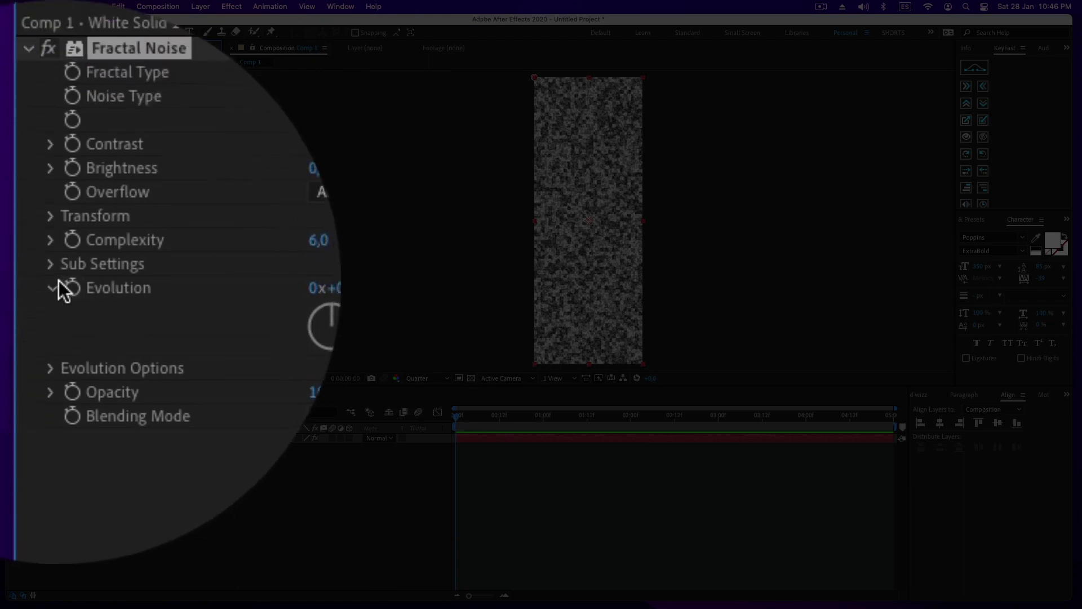
# Step: Set the Sub Influence of the Fractal Noise to 0
pyautogui.click(50, 282)
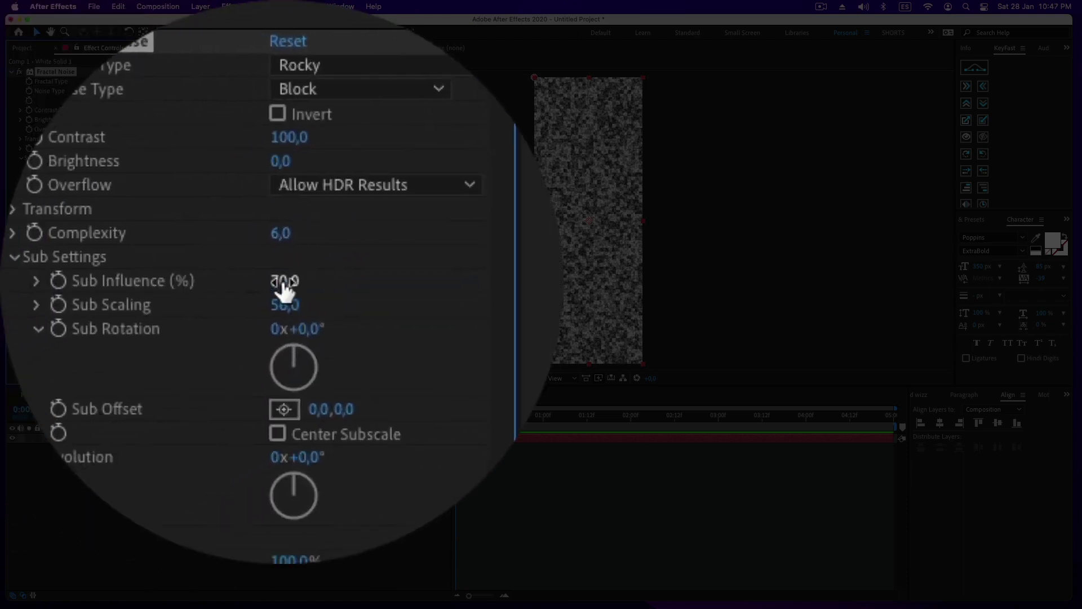
pyautogui.click(316, 306)
pyautogui.press('Return')
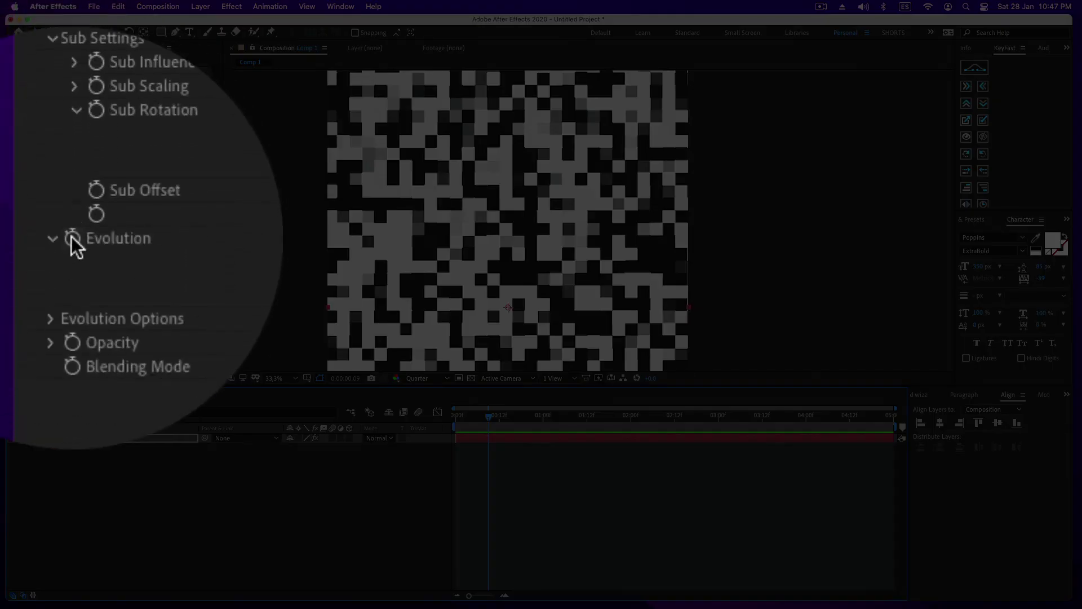
# Step: Add the expression time*50 to the Evolution property of Fractal Noise
pyautogui.keyDown('alt'); pyautogui.click(28, 238); pyautogui.keyUp('alt')
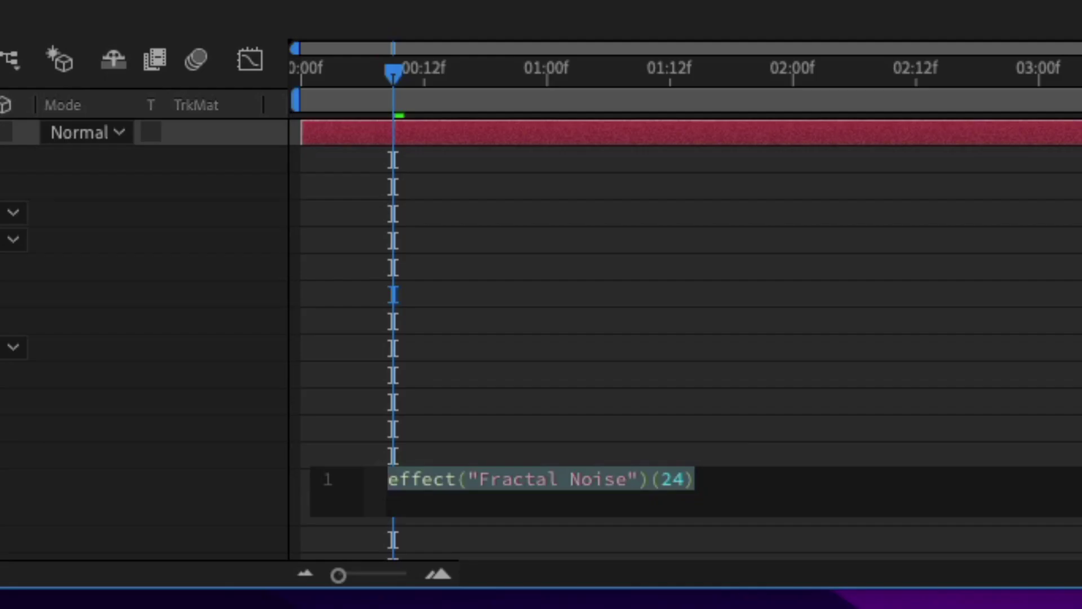
pyautogui.write('tim')
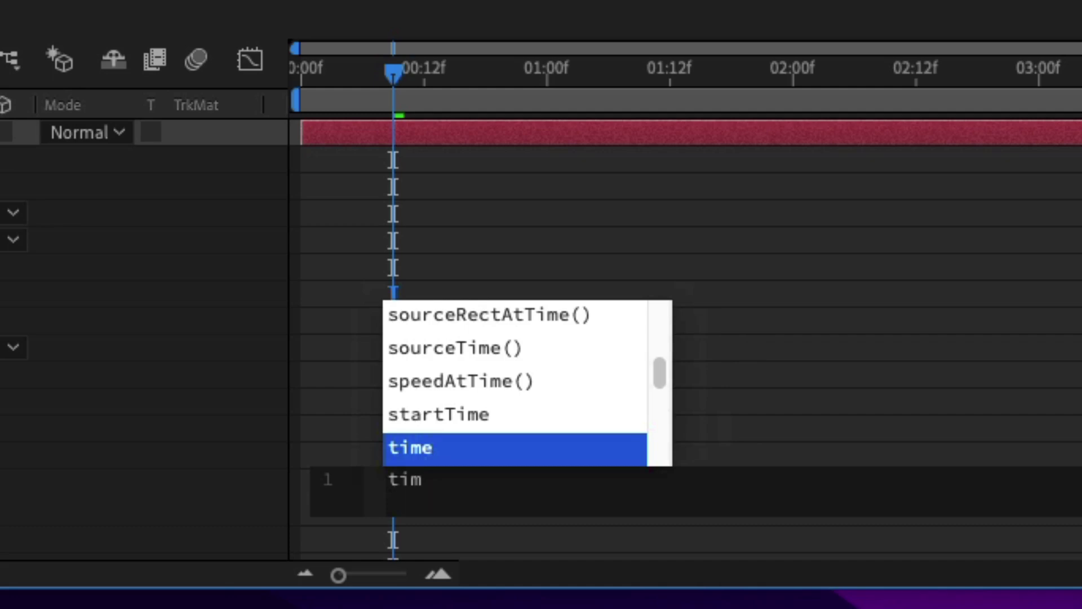
pyautogui.write('e*')
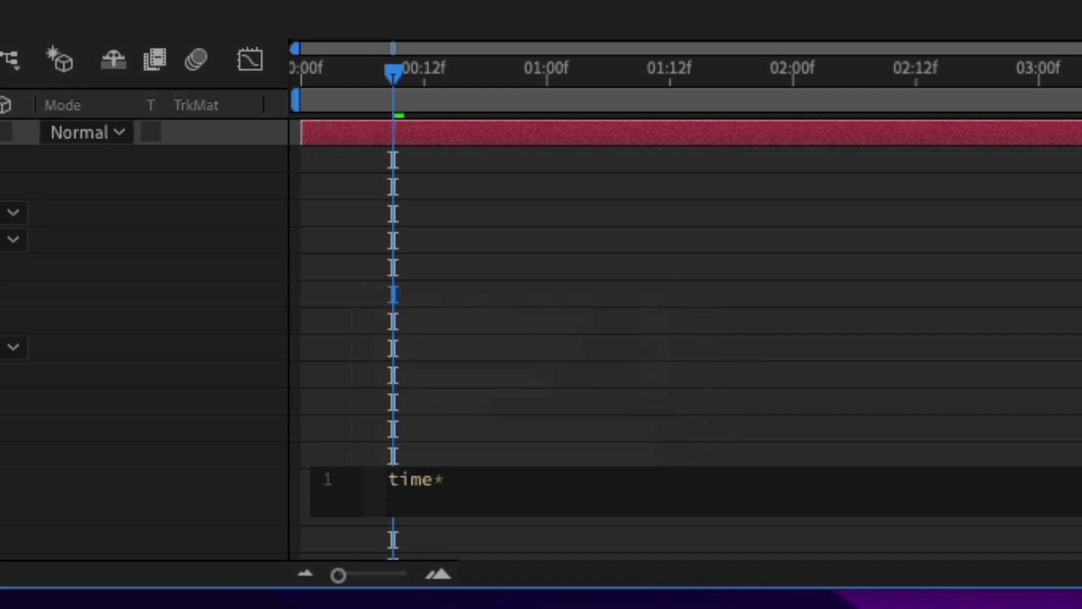
pyautogui.write('50')
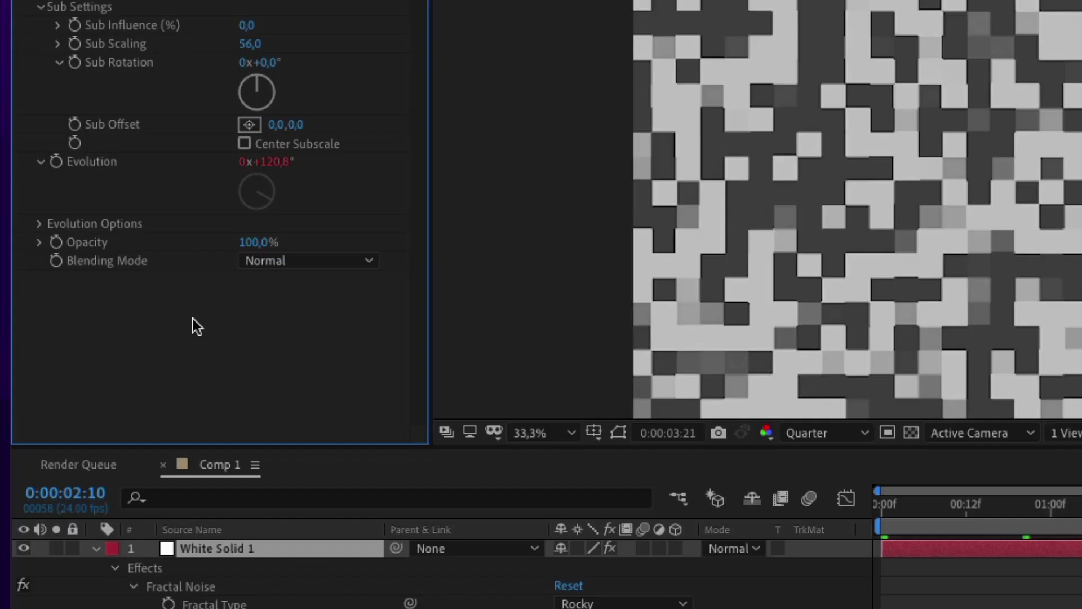
# Step: Apply the Find Edges effect to the white solid with Invert enabled, and preview the animation from the start
pyautogui.hotkey('ctrl', 'space')
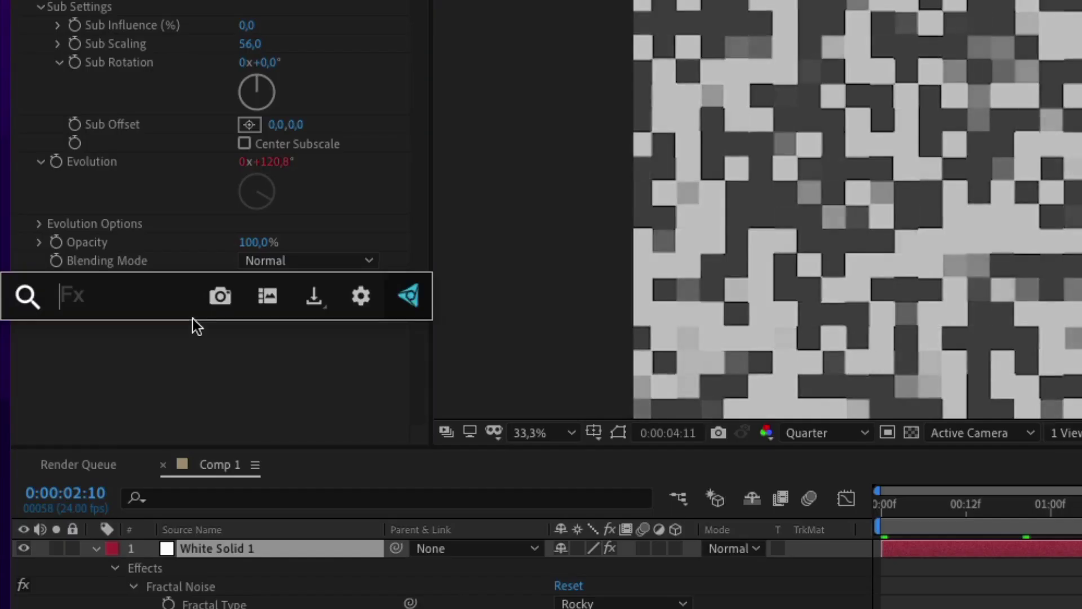
pyautogui.write('find')
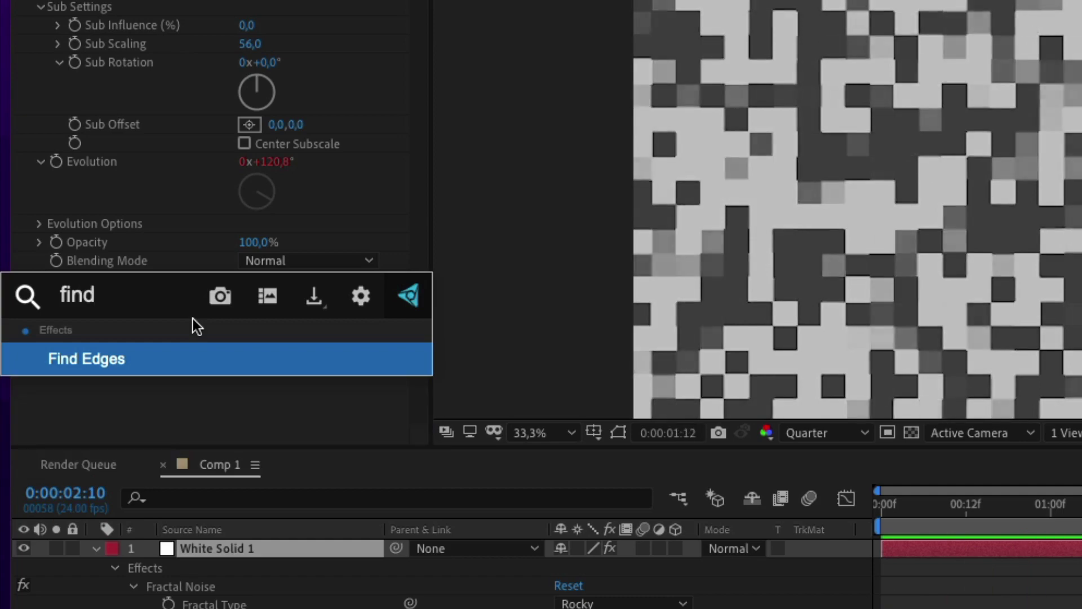
pyautogui.press('Return')
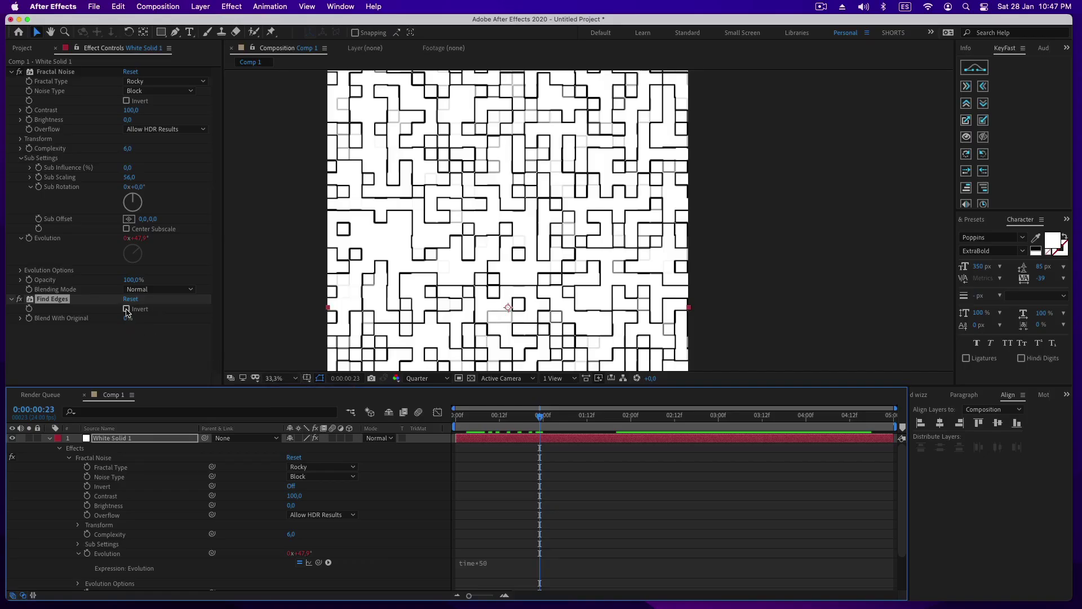
pyautogui.click(126, 309)
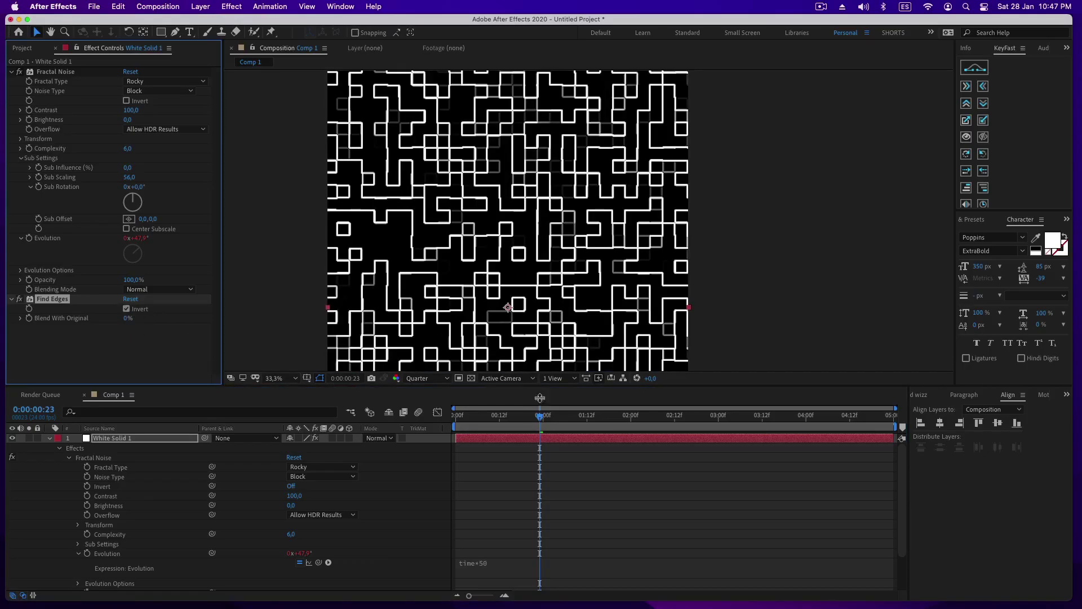
pyautogui.moveTo(527, 420); pyautogui.dragTo(406, 419)
pyautogui.press('space')
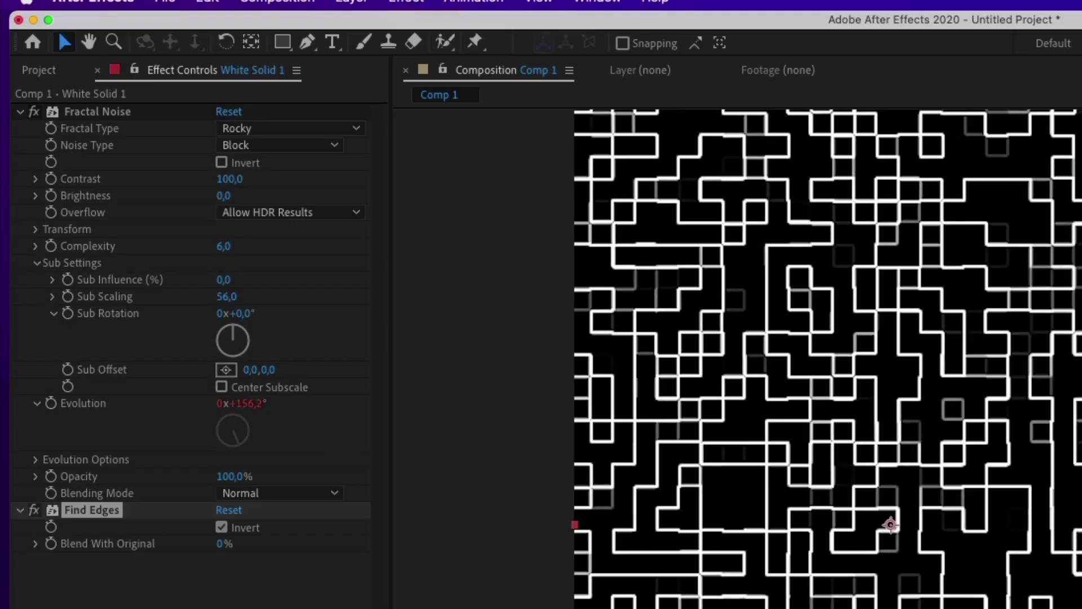
# Step: Set the Fractal Noise transform scale to 150 and preview the animation
pyautogui.click(34, 228)
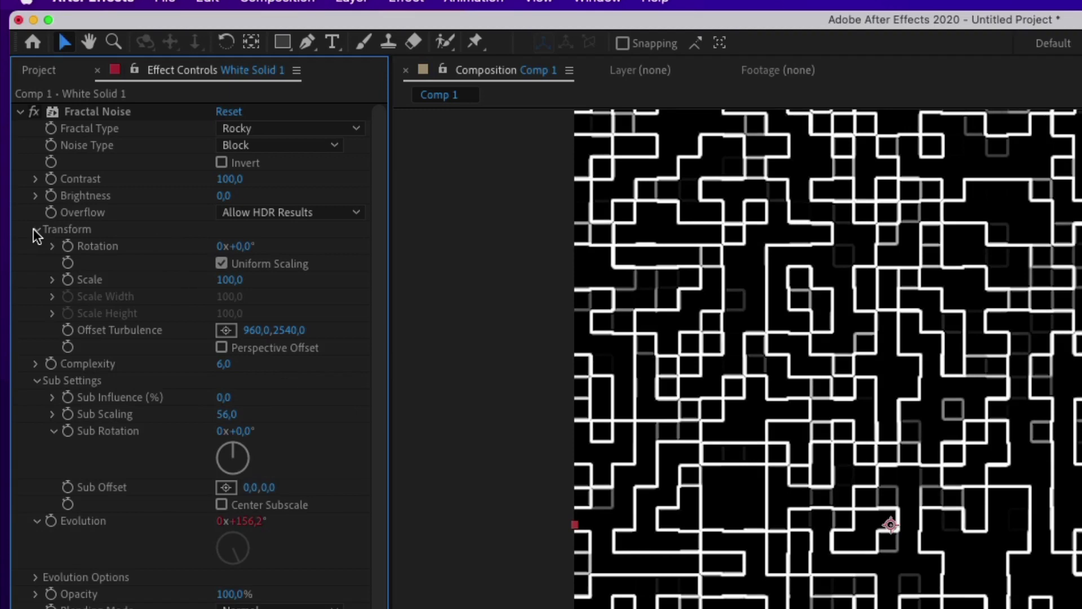
pyautogui.click(225, 281)
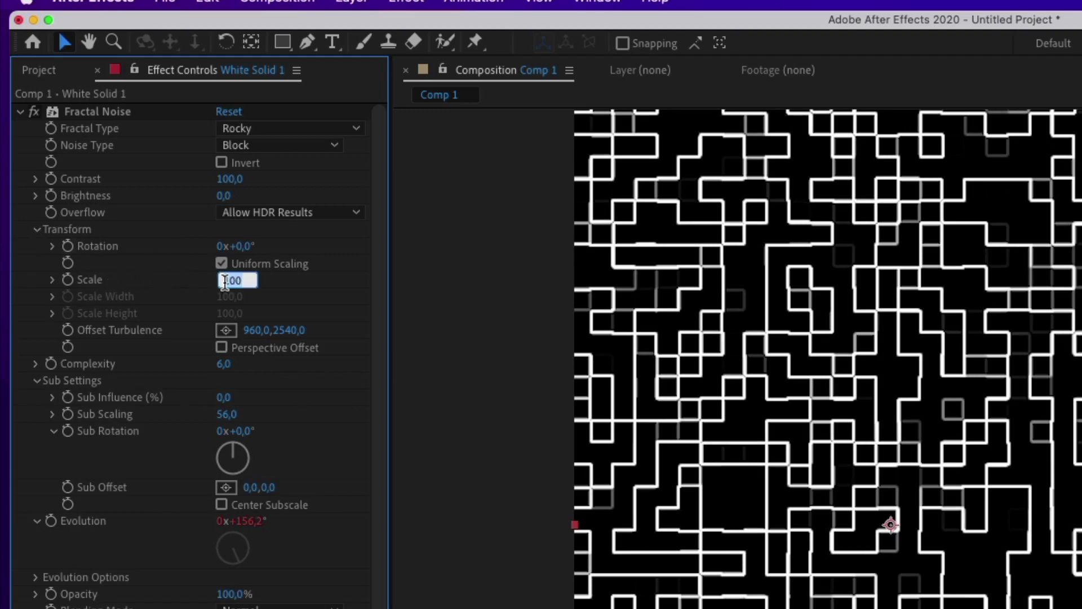
pyautogui.press('Return')
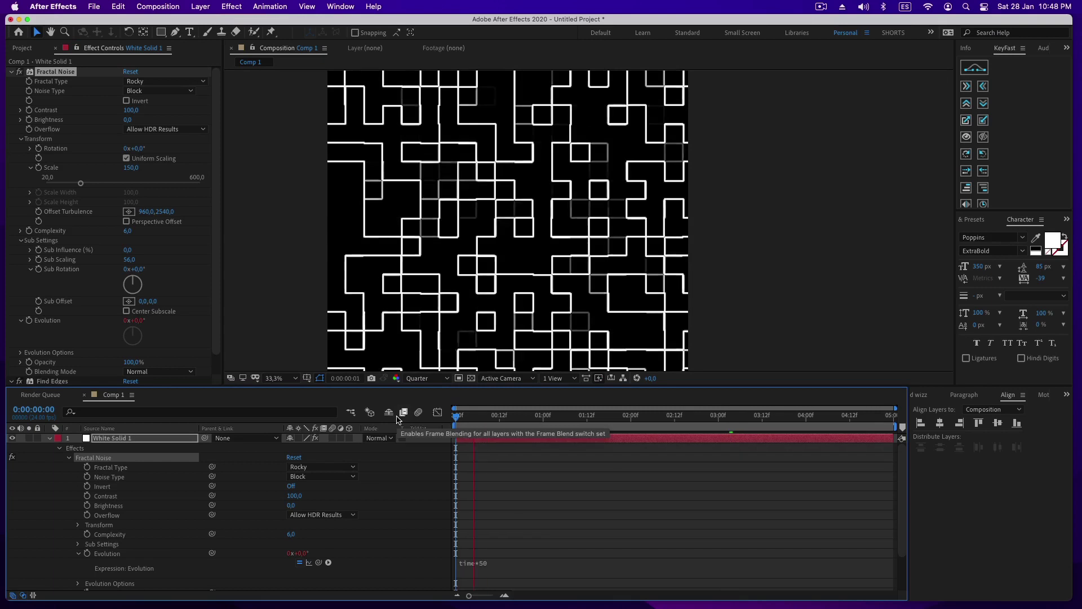
pyautogui.press('space')
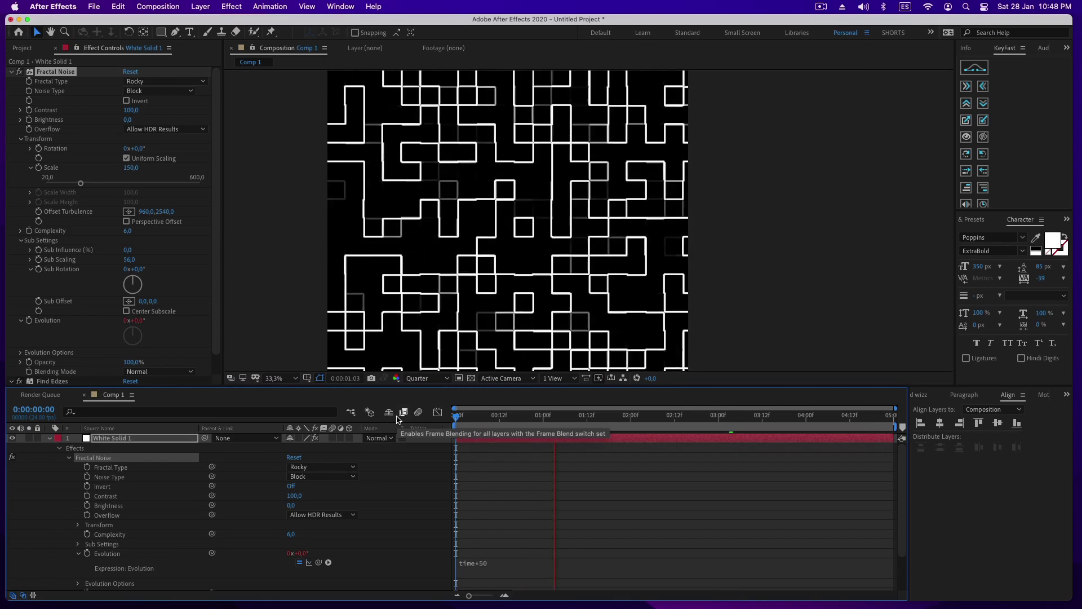
# Step: Collapse the white solid's layer properties and the settings of its Fractal Noise and Find Edges effects
pyautogui.click(49, 438)
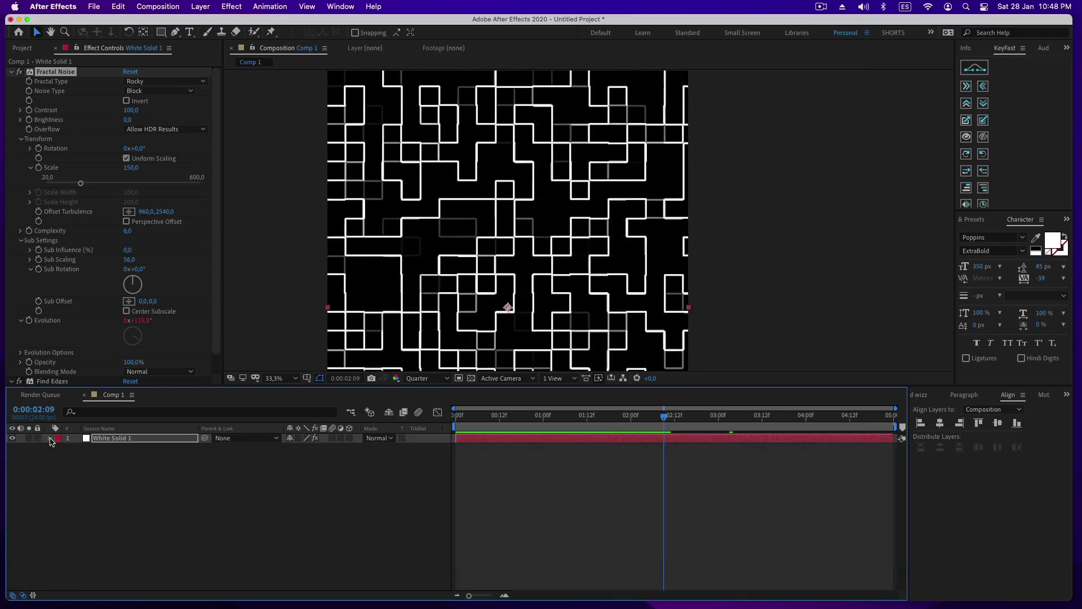
pyautogui.click(10, 72)
pyautogui.click(11, 81)
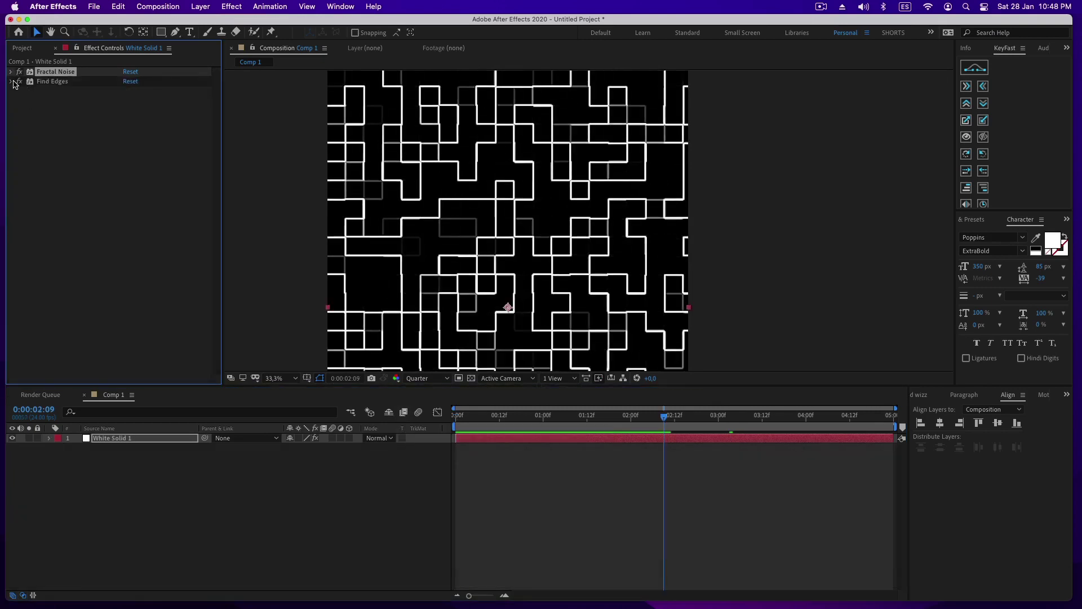
pyautogui.click(203, 236)
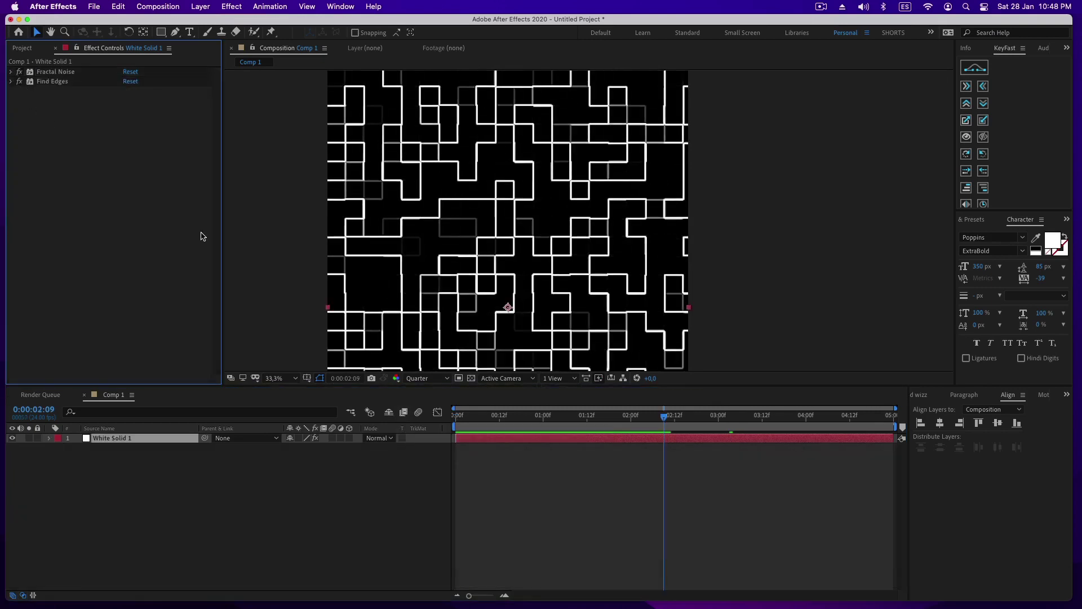
# Step: Move the solid left by half its width at frame 0 and place a duplicate beside it over the composition's right half
pyautogui.click(270, 378)
pyautogui.click(274, 392)
pyautogui.moveTo(664, 416); pyautogui.dragTo(420, 415)
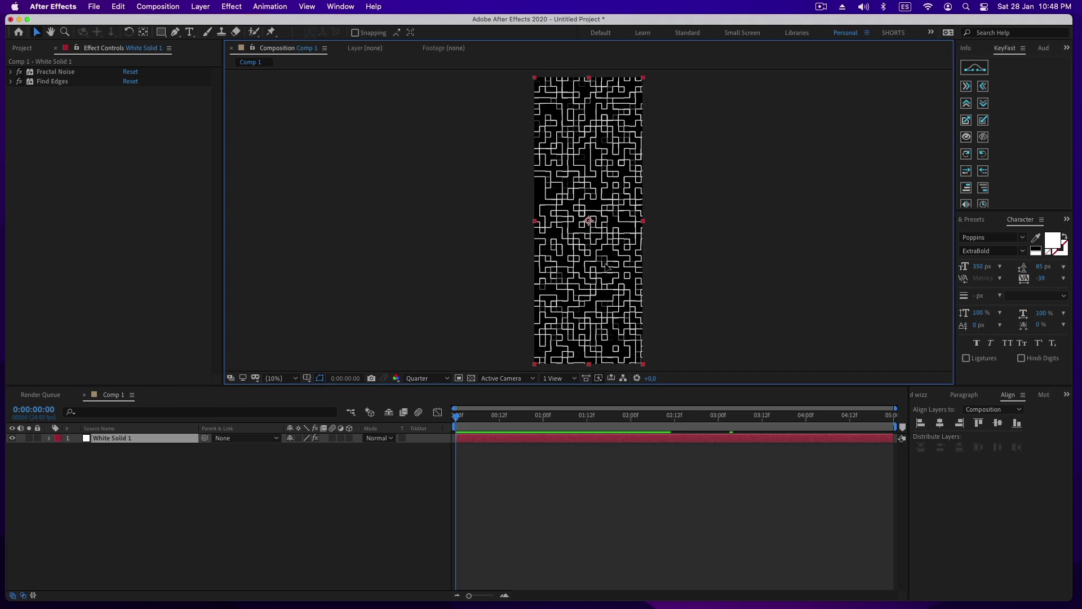
pyautogui.moveTo(606, 266); pyautogui.dragTo(551, 266)
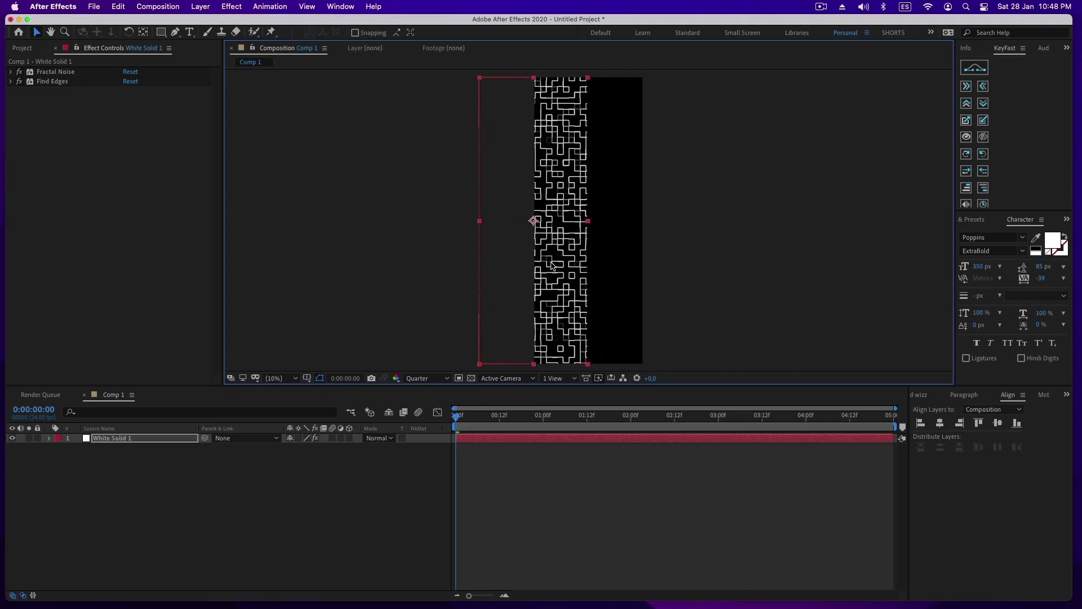
pyautogui.press('super+d')
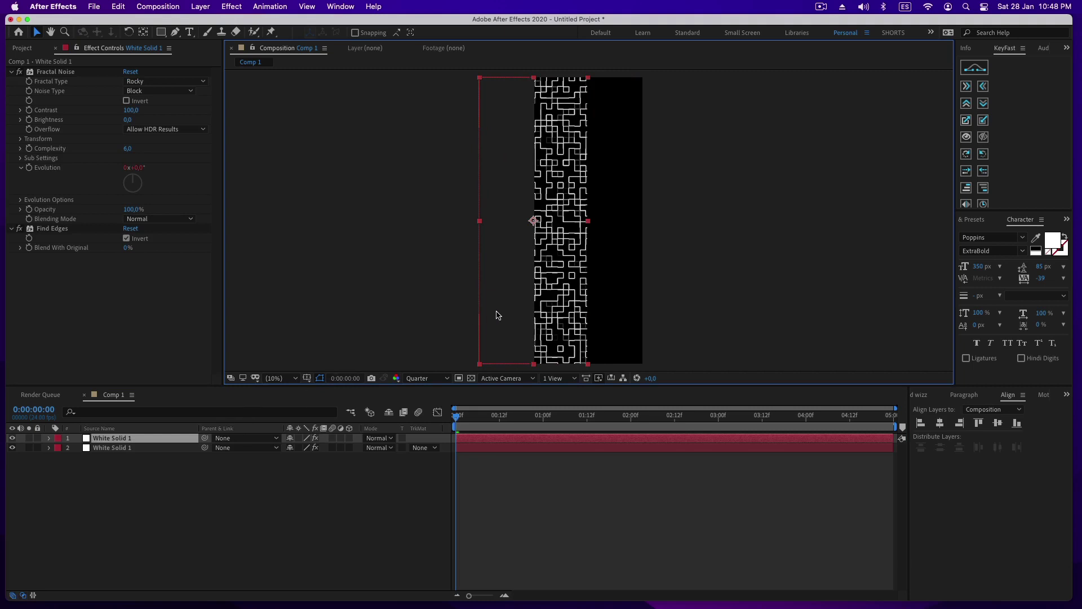
pyautogui.moveTo(498, 315); pyautogui.dragTo(608, 323)
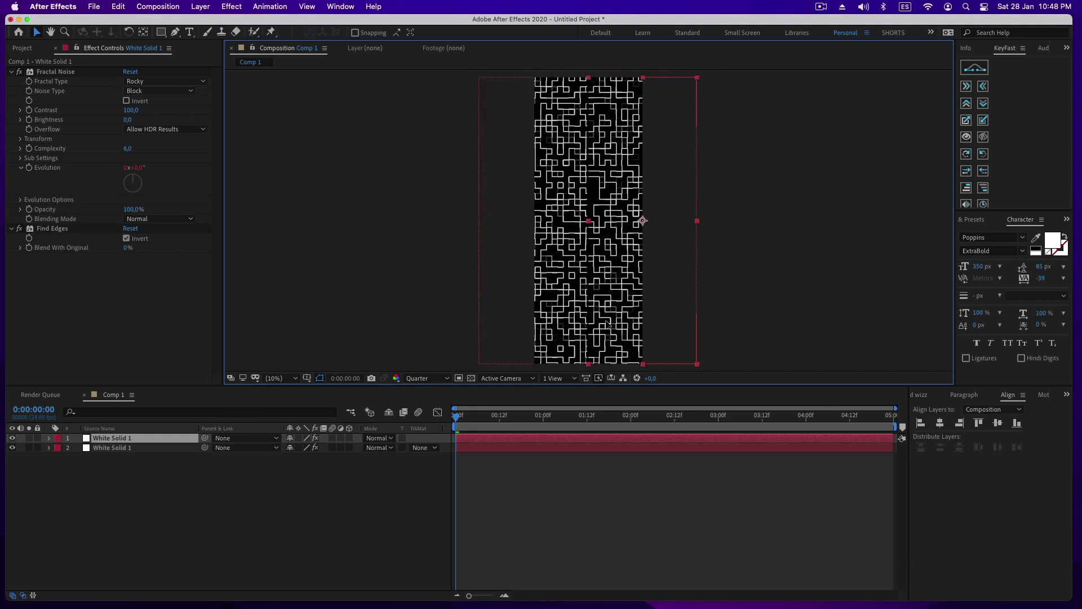
# Step: Mirror the duplicated solid horizontally by setting its scale to -100, 100%
pyautogui.press('s')
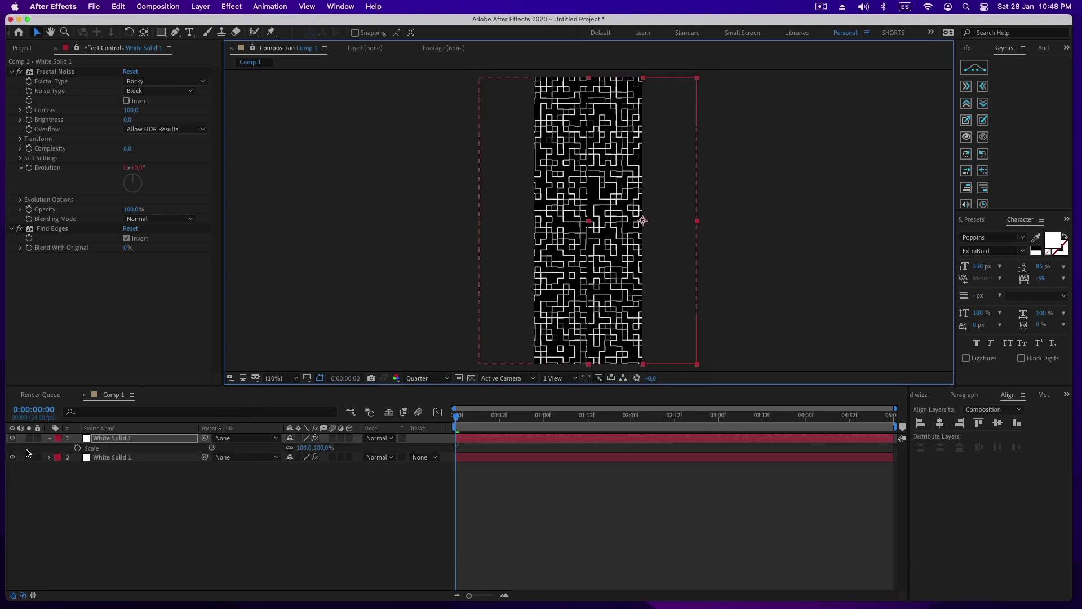
pyautogui.click(657, 372)
pyautogui.click(685, 373)
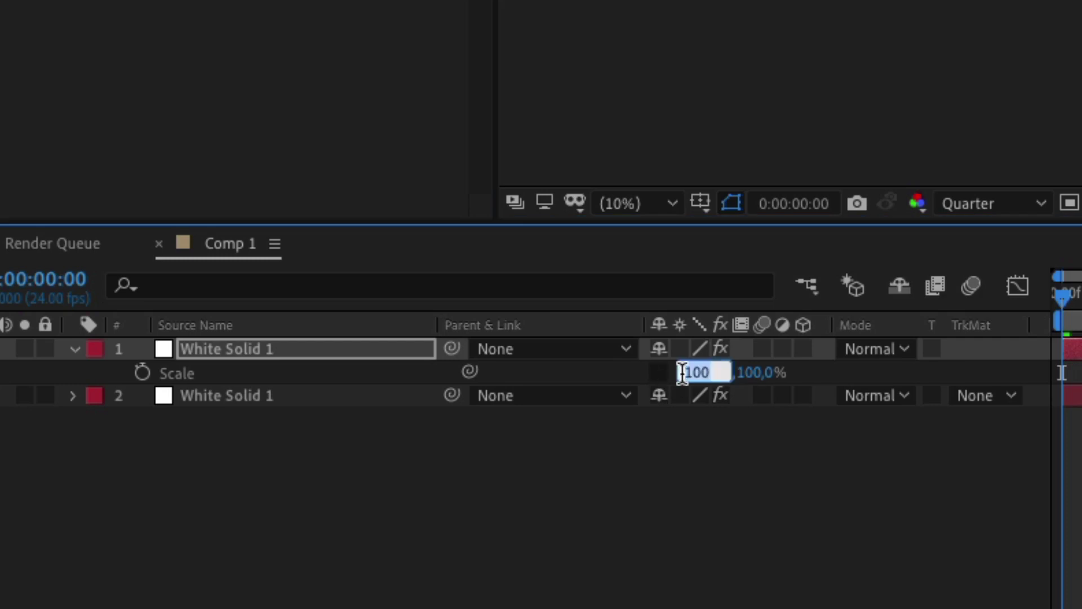
pyautogui.write('-1')
pyautogui.press('Return')
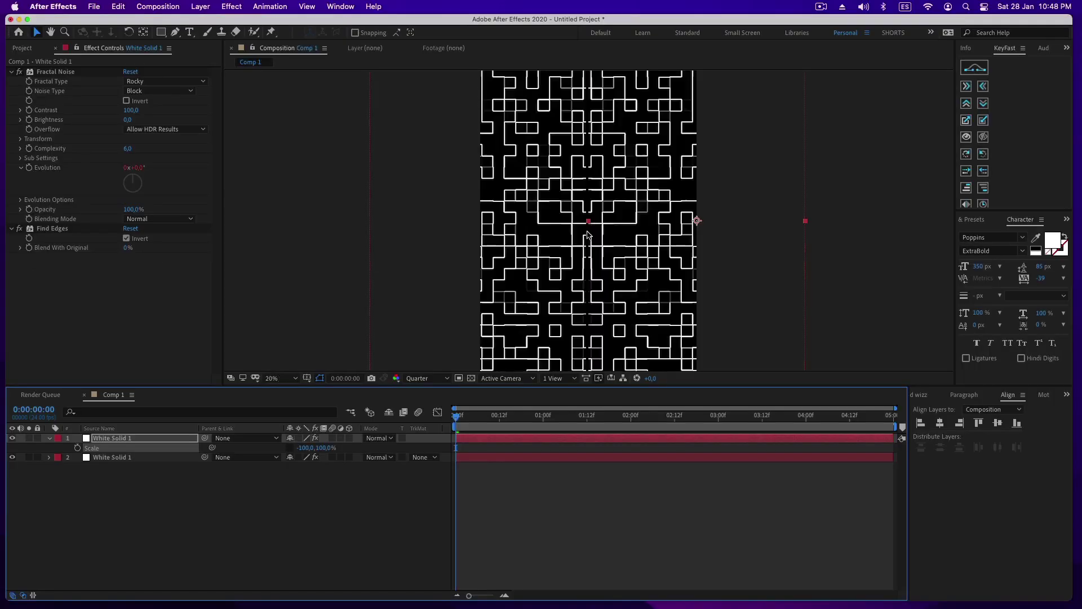
pyautogui.scroll(7, 587, 235)
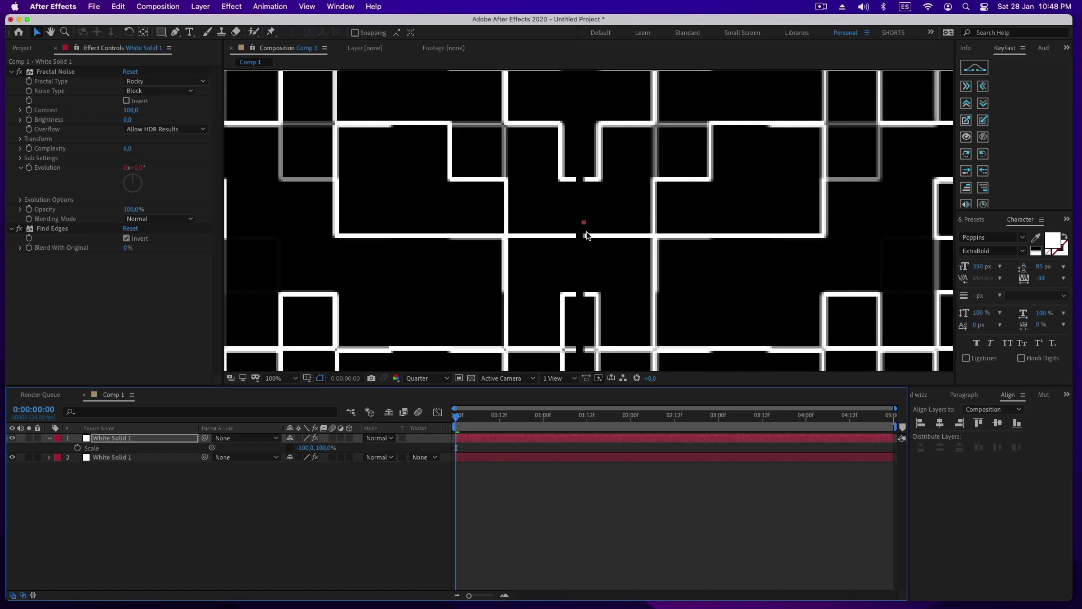
# Step: Inspect the seam between the mirrored solids at Full preview resolution and restore the resolution to Quarter
pyautogui.click(425, 378)
pyautogui.click(420, 404)
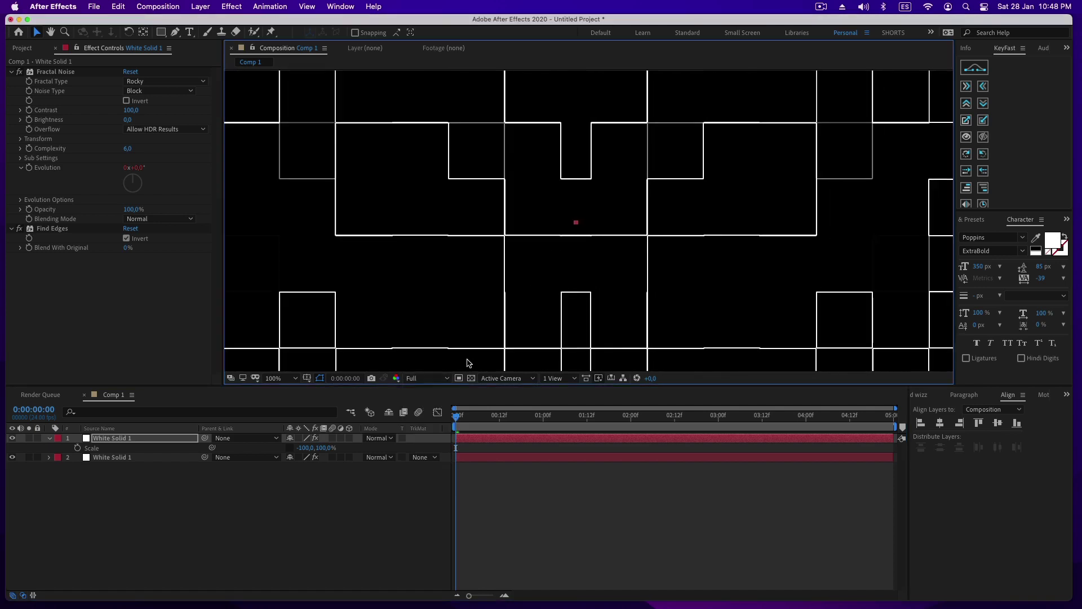
pyautogui.click(426, 379)
pyautogui.click(417, 442)
pyautogui.scroll(-3, 538, 282)
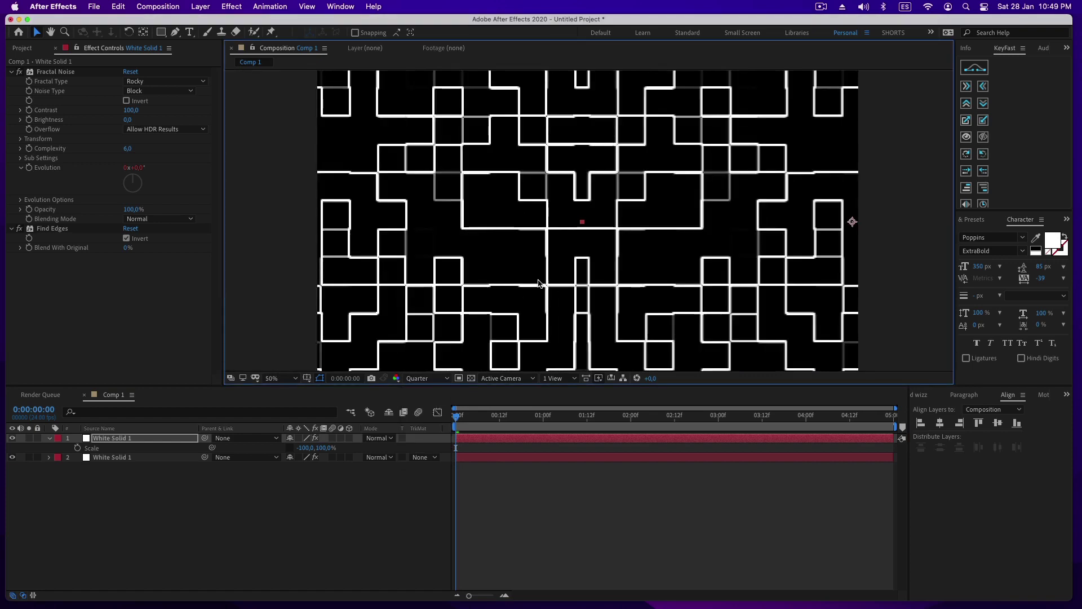
pyautogui.scroll(2, 538, 282)
pyautogui.scroll(-2, 538, 282)
# Step: Nudge both solids horizontally together so that their mirror seam sits at the composition's centre
pyautogui.moveTo(276, 200); pyautogui.dragTo(738, 275)
pyautogui.hotkey('shift', 'Right')
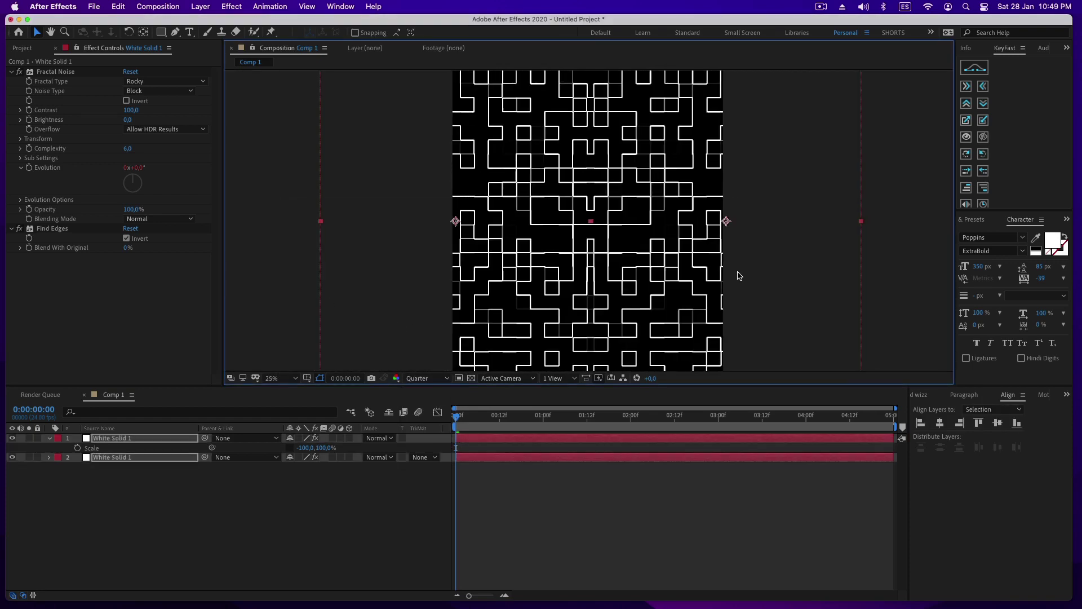
pyautogui.hotkey('shift', 'Left')
pyautogui.hotkey('shift', 'Left')
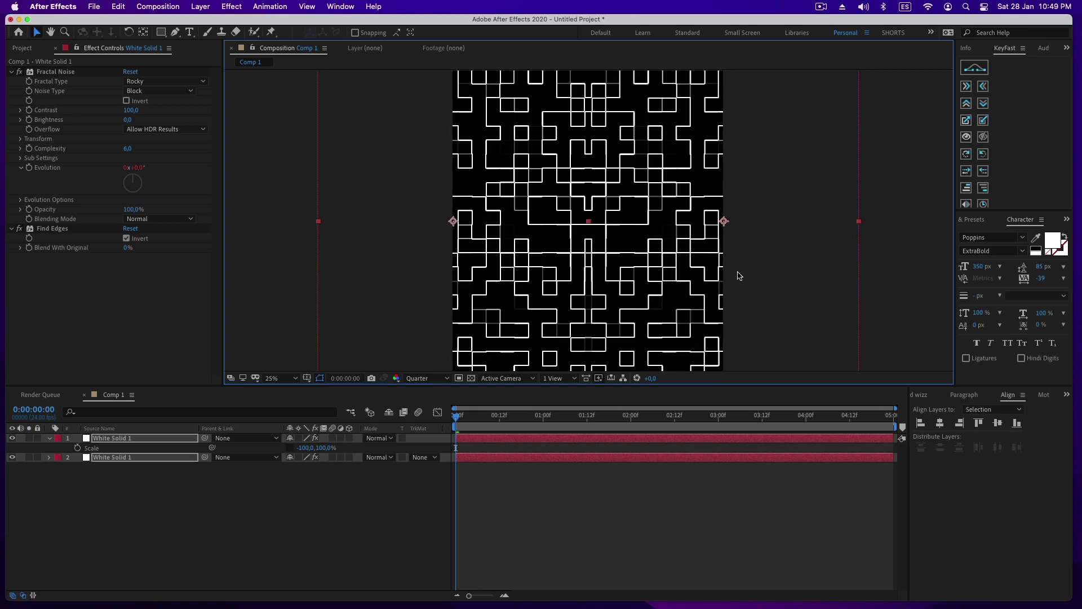
pyautogui.click(288, 201)
# Step: Preview the mirrored animation and collapse the layer's Scale property and the settings of both effects
pyautogui.press(',')
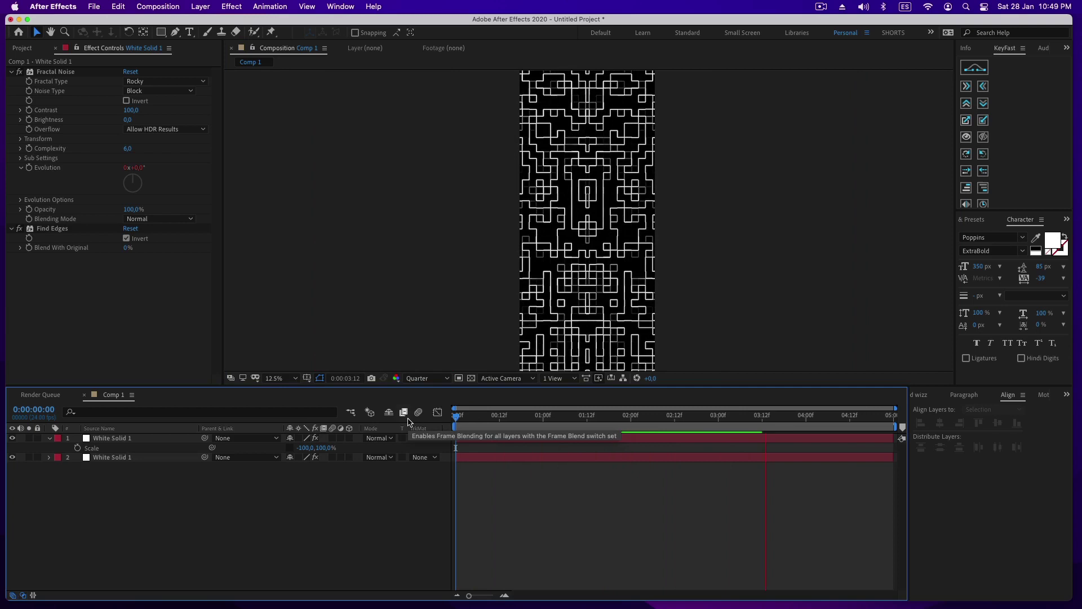
pyautogui.press('space')
pyautogui.click(49, 439)
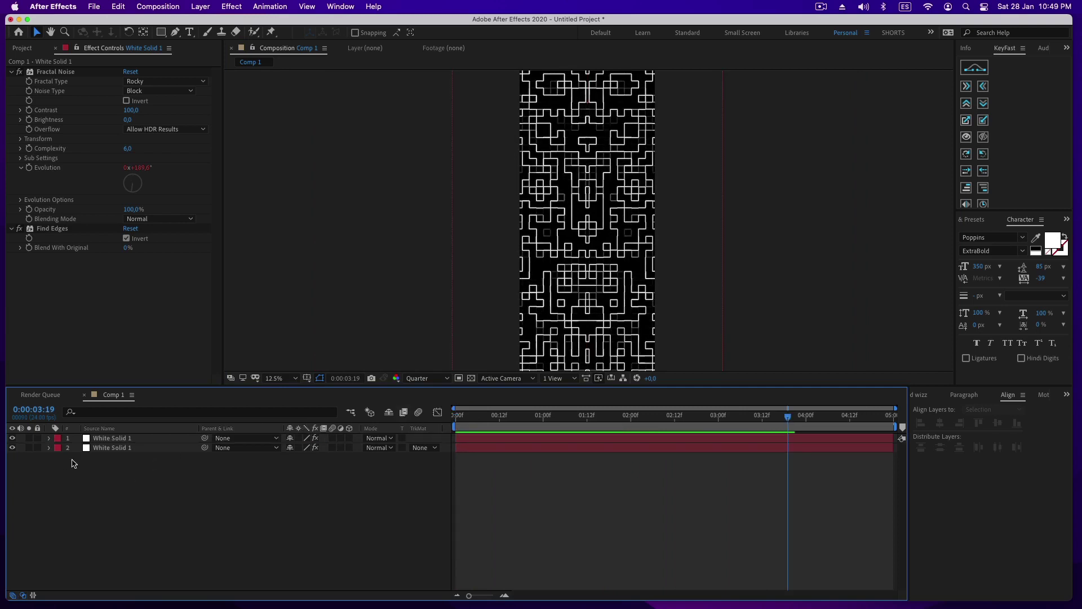
pyautogui.click(11, 72)
pyautogui.click(11, 82)
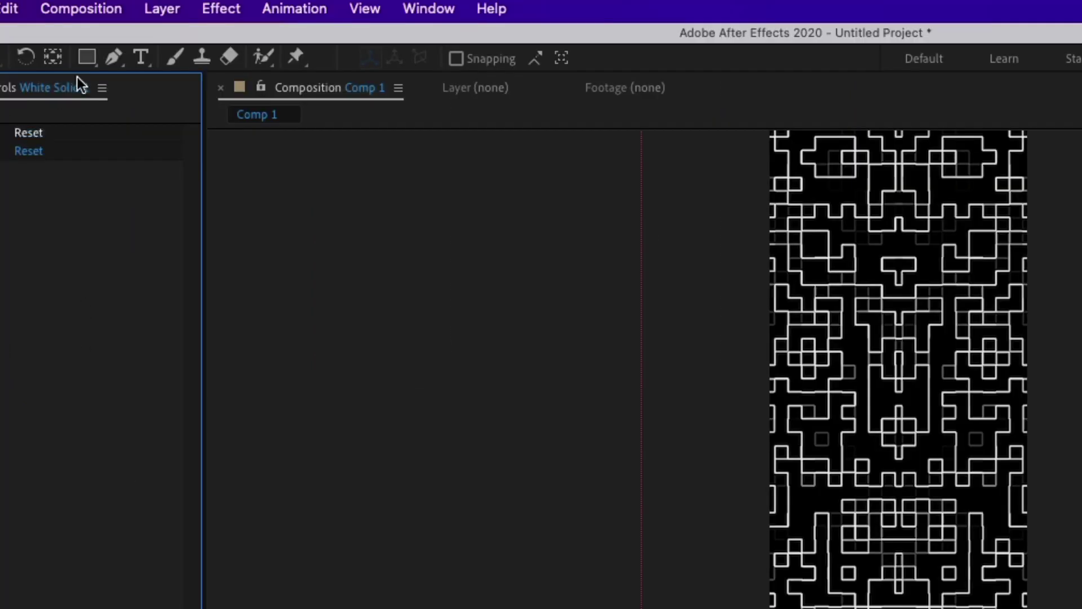
# Step: Create an adjustment layer above the two solids and apply the Curves effect to it
pyautogui.click(200, 6)
pyautogui.moveTo(198, 21)
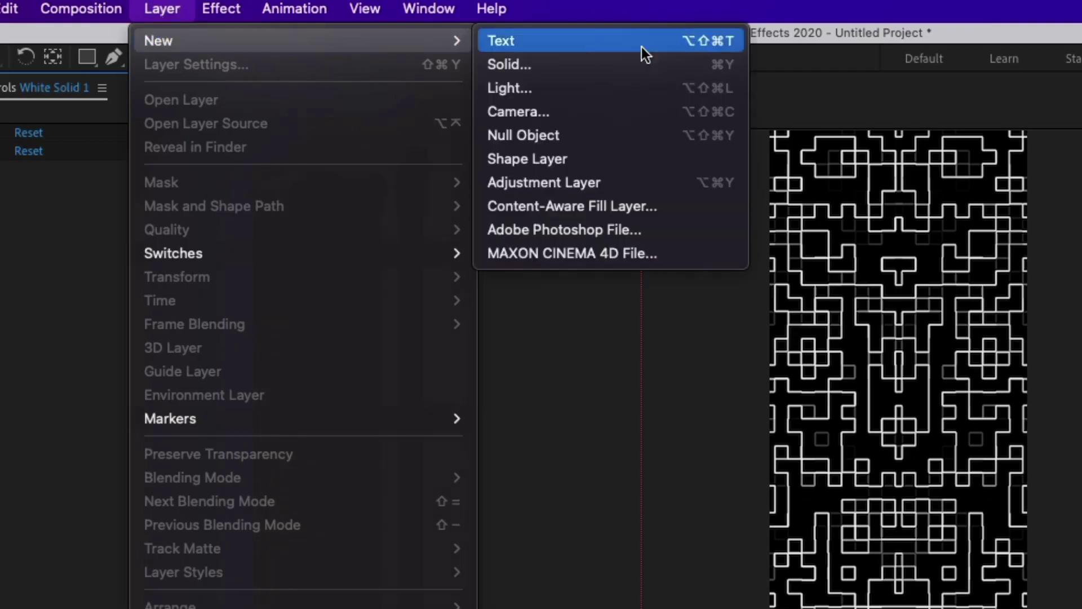
pyautogui.click(570, 182)
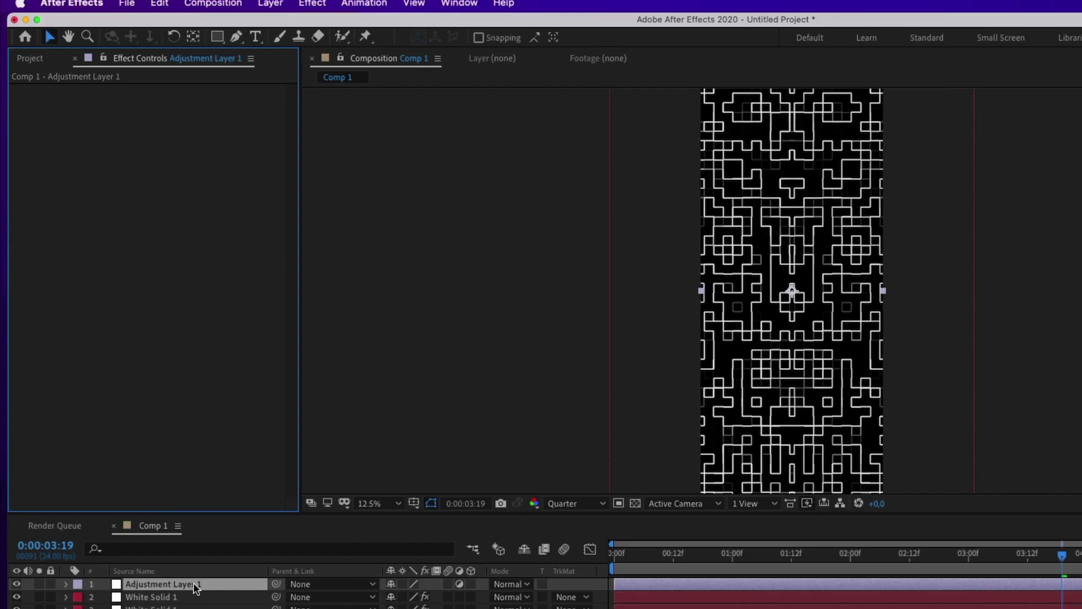
pyautogui.hotkey('ctrl', 'space')
pyautogui.write('cur')
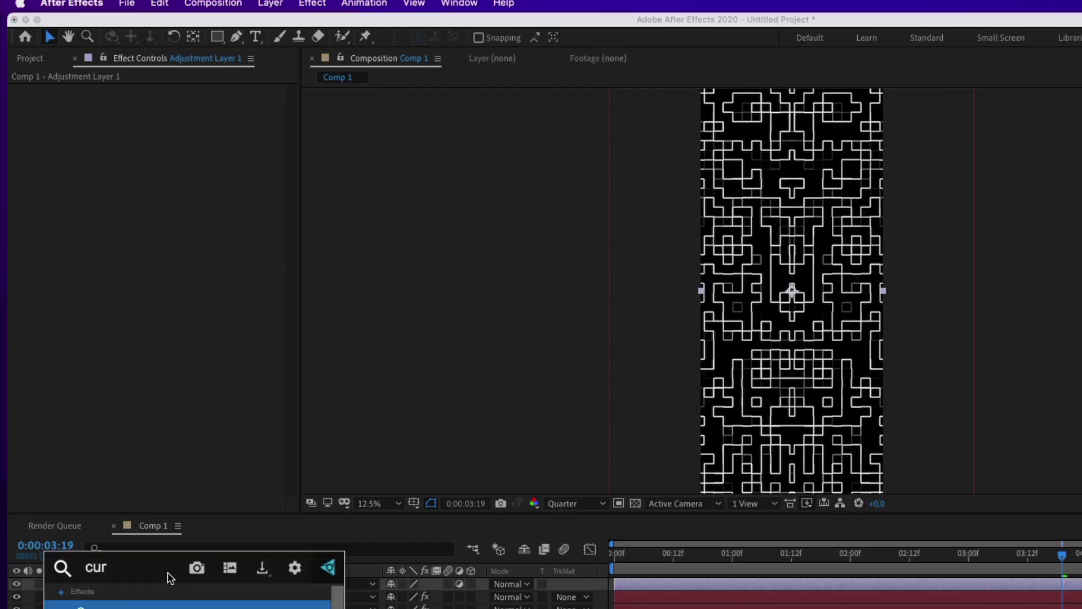
pyautogui.press('Return')
# Step: Raise the Blue channel's curve in the midtones and lift its black point slightly
pyautogui.click(248, 103)
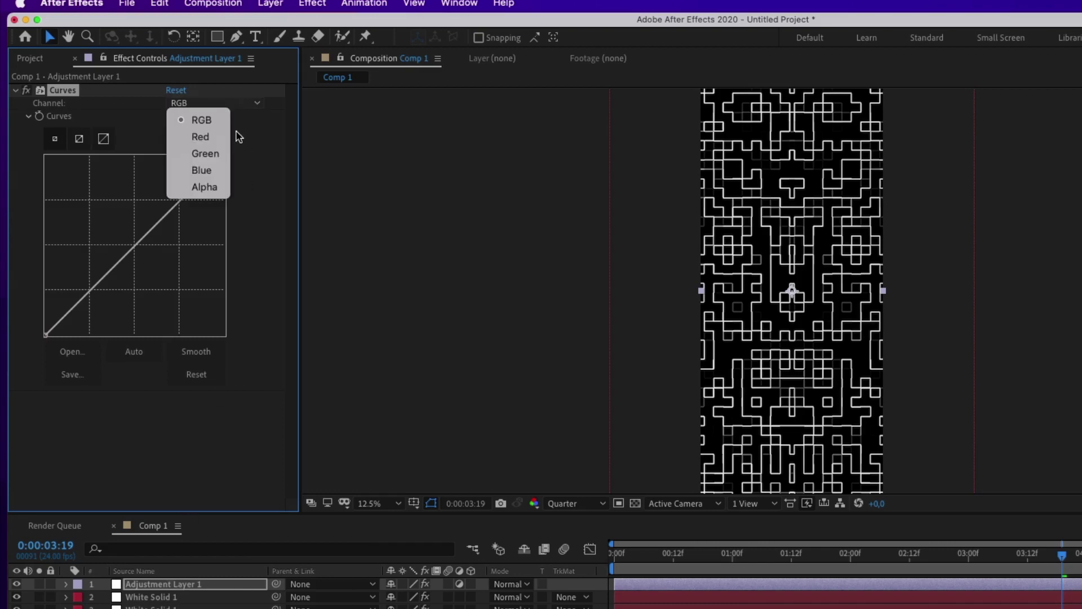
pyautogui.click(203, 170)
pyautogui.moveTo(134, 244); pyautogui.dragTo(111, 233)
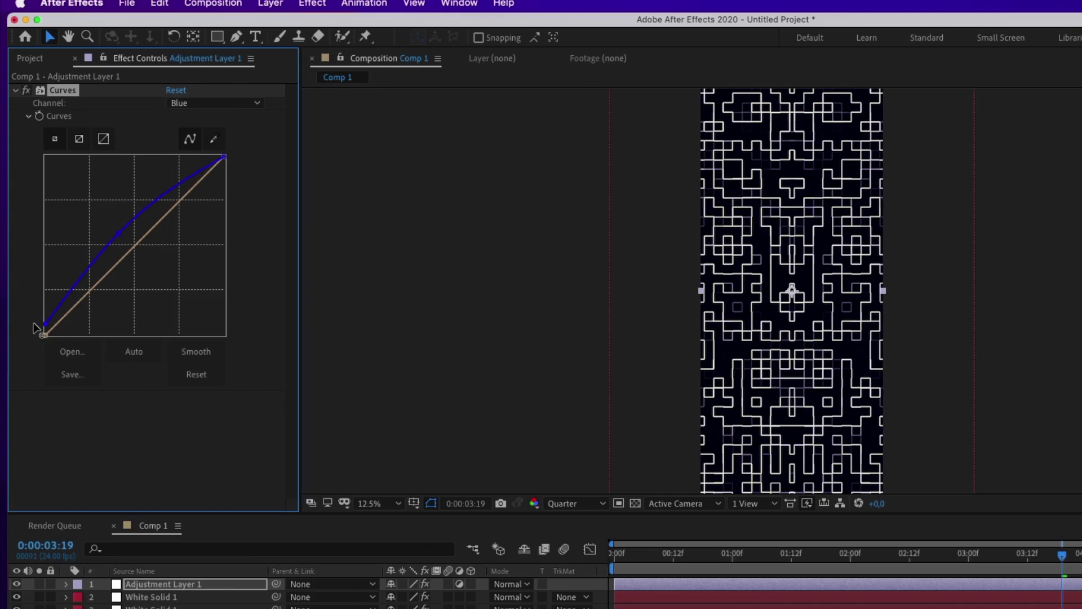
# Step: Lower the midtones of the Red channel's curve slightly and collapse the Curves effect
pyautogui.click(214, 103)
pyautogui.click(198, 133)
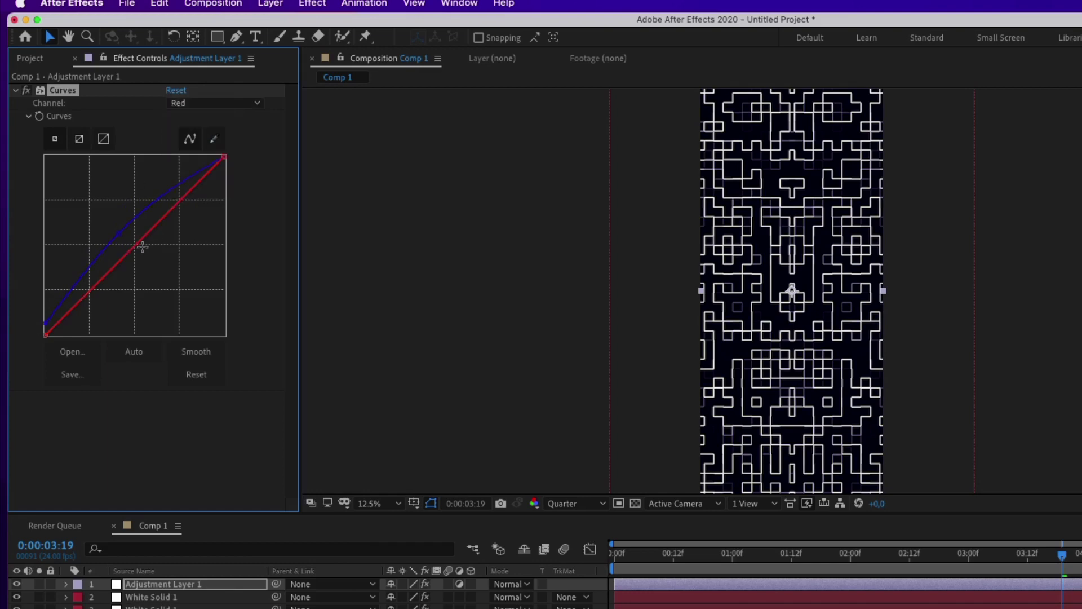
pyautogui.moveTo(135, 244)
pyautogui.mouseDown()
pyautogui.moveTo(121, 243)
pyautogui.moveTo(130, 260)
pyautogui.mouseUp()
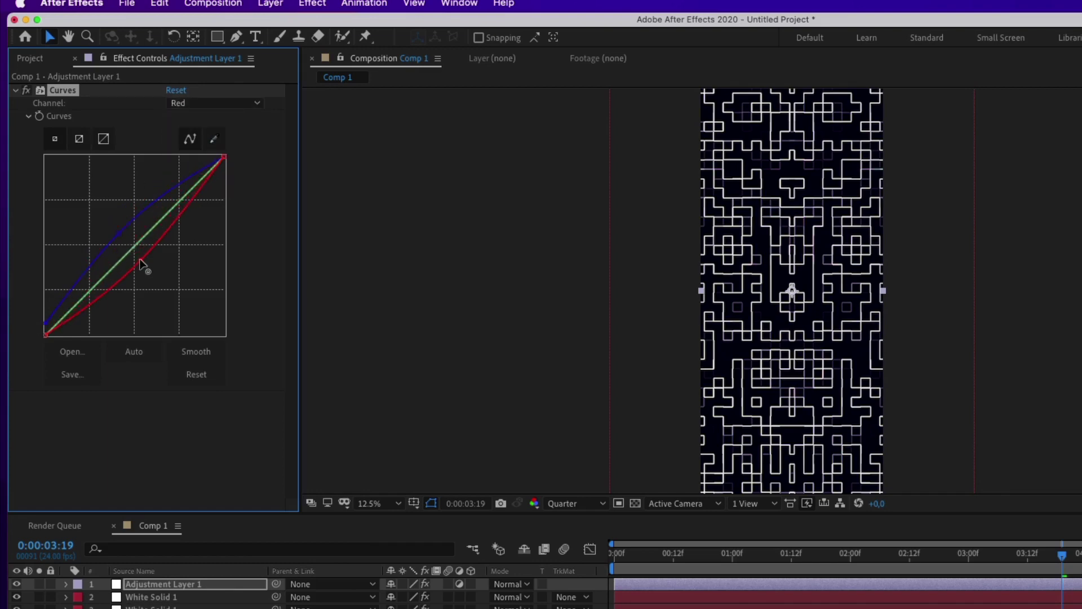
pyautogui.press('.')
pyautogui.moveTo(145, 266); pyautogui.dragTo(135, 253)
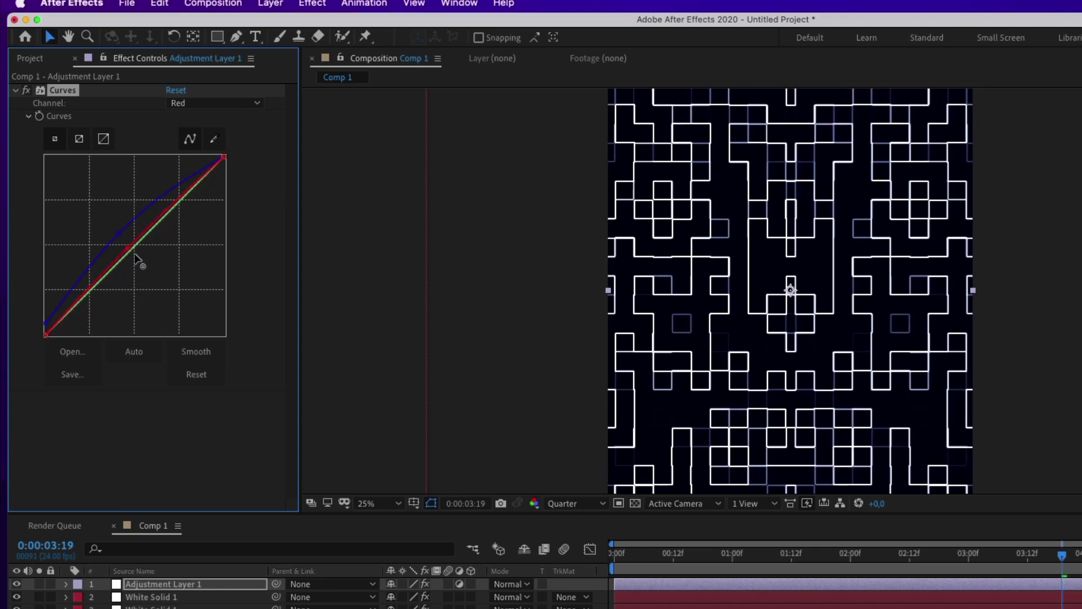
pyautogui.click(16, 90)
# Step: Apply the Deep Glow effect to the adjustment layer
pyautogui.click(130, 151)
pyautogui.hotkey('ctrl', 'space')
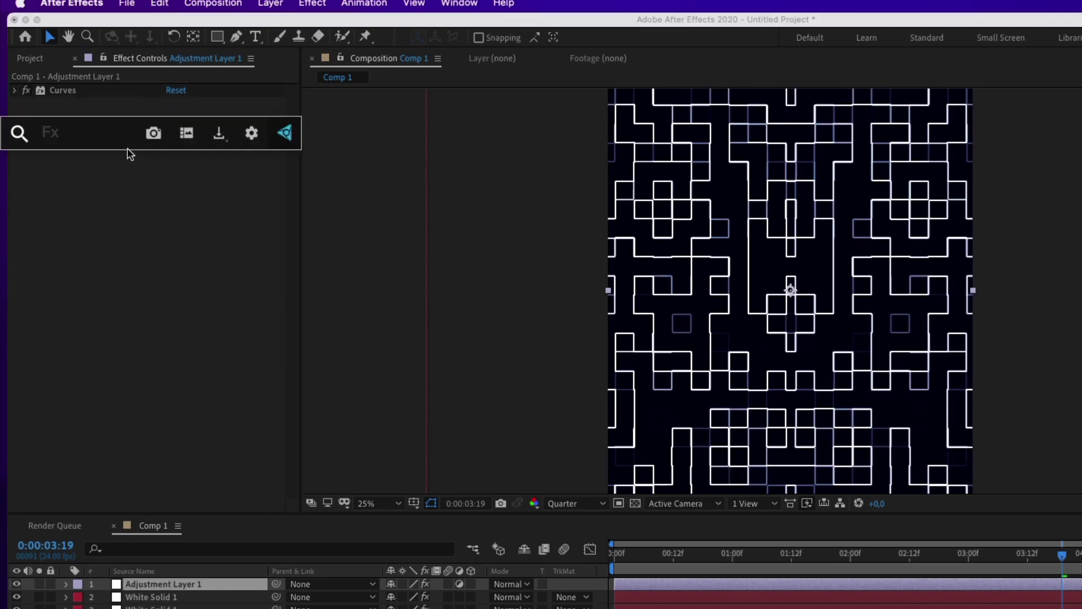
pyautogui.write('glow')
pyautogui.press('Down')
pyautogui.press('Return')
# Step: Set the Deep Glow radius to 200, reduce its exposure and preview the glowing pattern
pyautogui.click(178, 116)
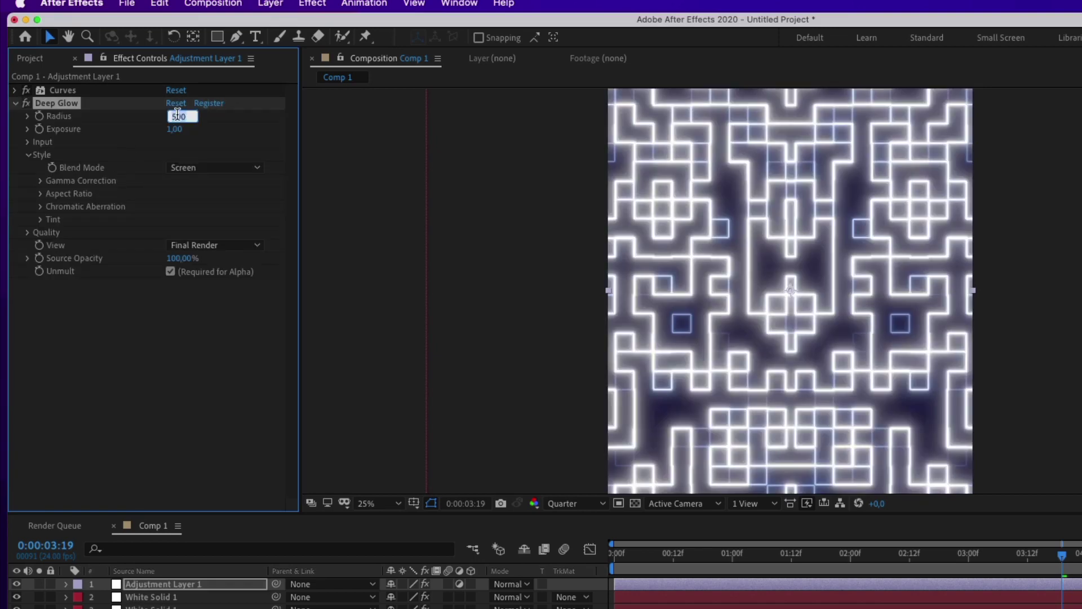
pyautogui.press('Return')
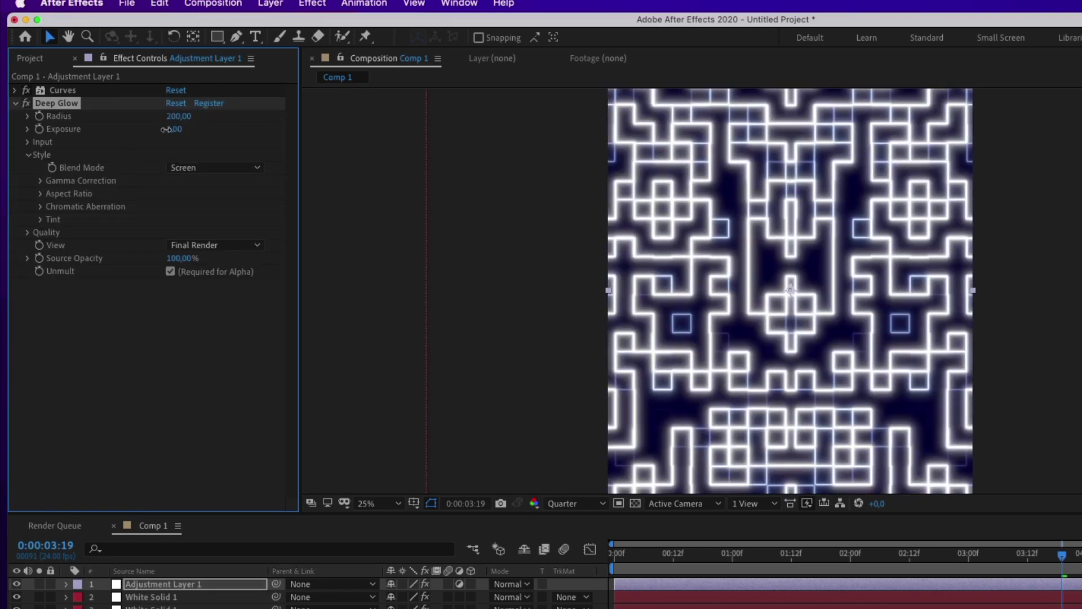
pyautogui.moveTo(166, 130); pyautogui.dragTo(139, 134)
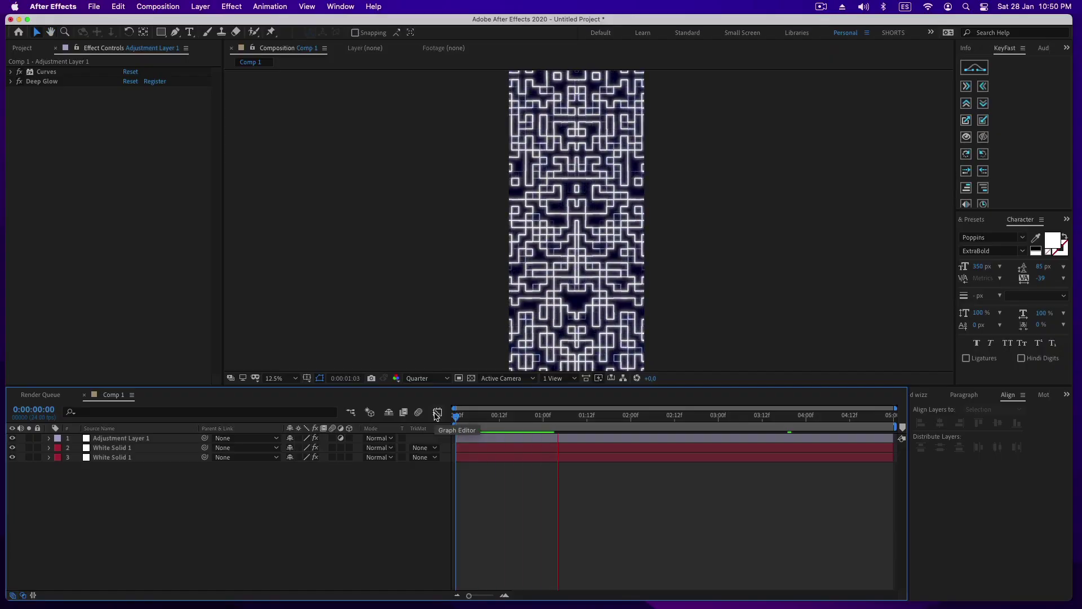
pyautogui.press('space')
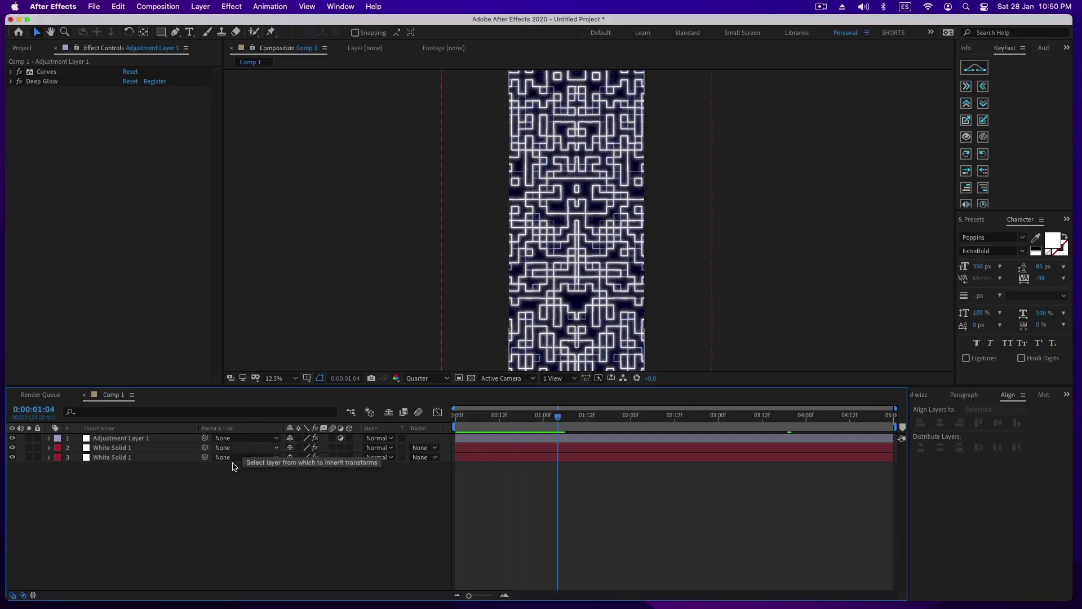
# Step: Rename the pattern composition as Fractal Noise in the project
pyautogui.click(25, 48)
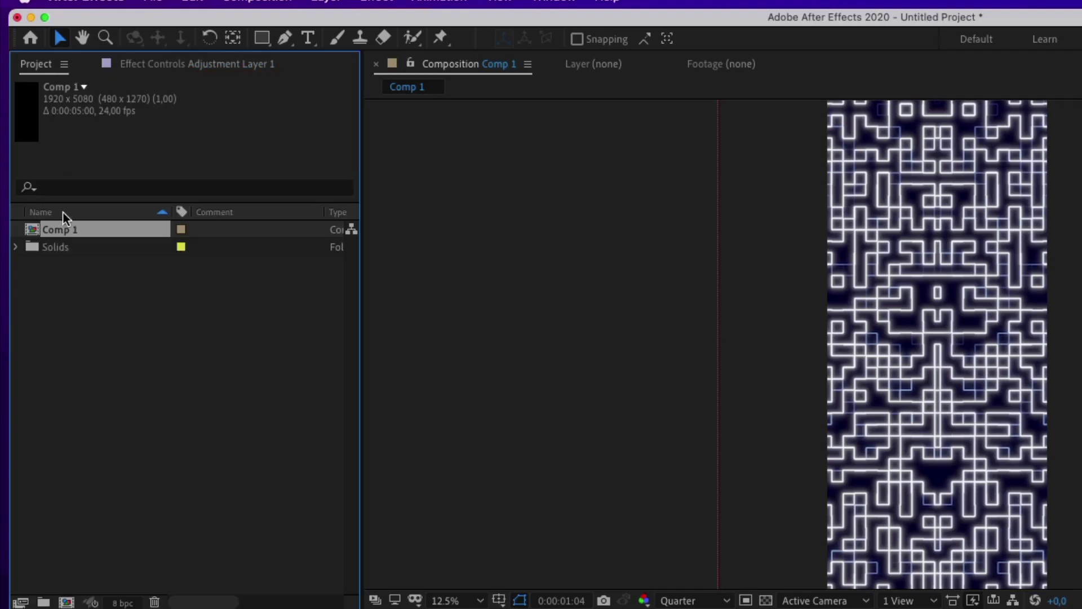
pyautogui.click(65, 228)
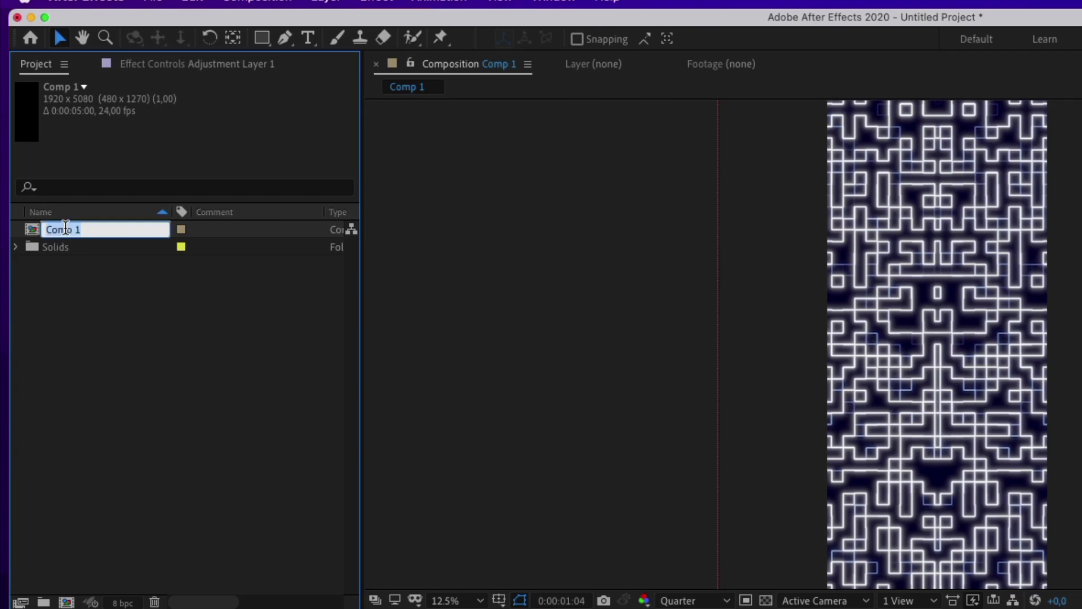
pyautogui.write('Fractal Noise')
pyautogui.press('Return')
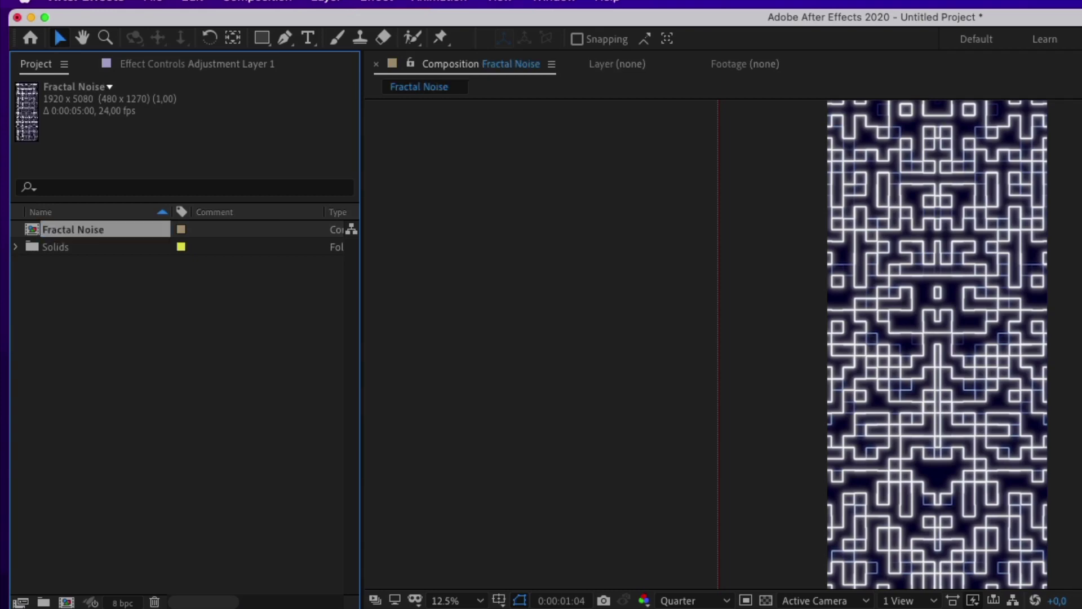
# Step: Create a new 1920 x 1920 px composition named Comp 1 at 24 fps, 5 seconds long
pyautogui.click(256, 1)
pyautogui.click(280, 50)
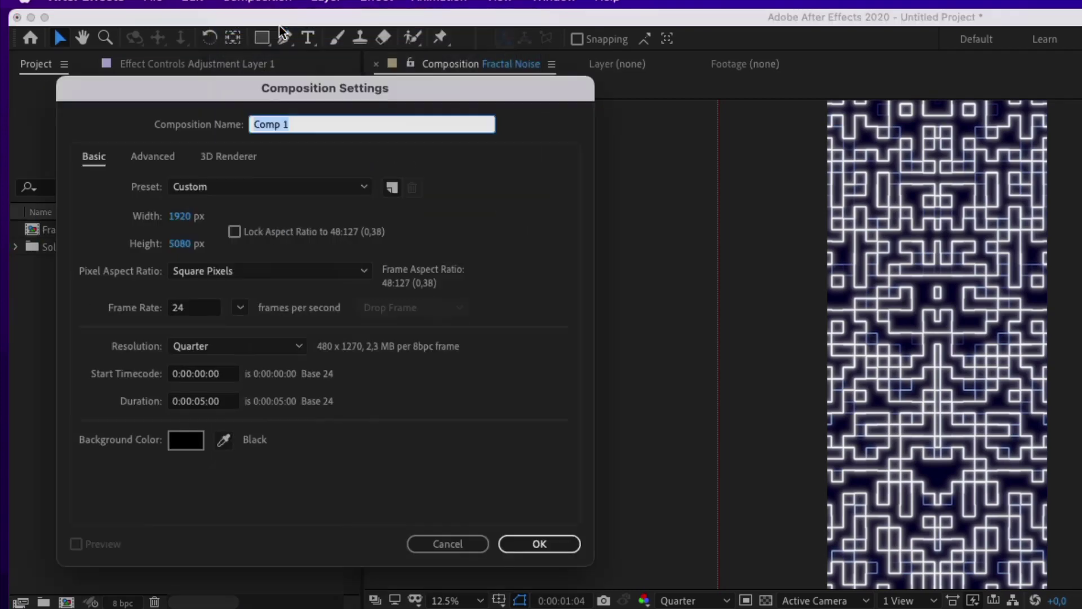
pyautogui.click(180, 243)
pyautogui.write('1920')
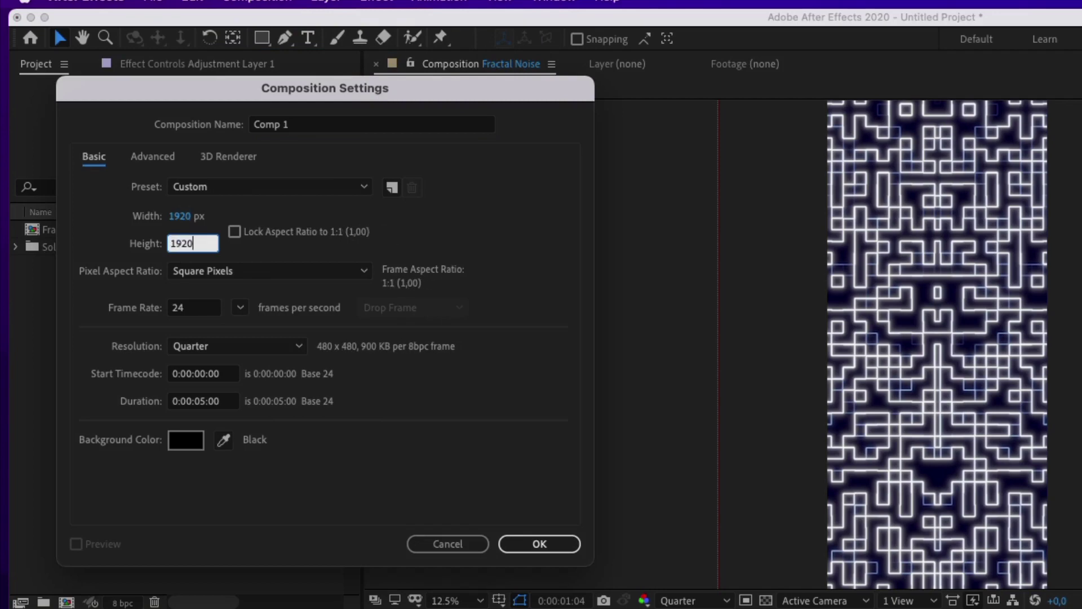
pyautogui.press('Return')
# Step: Add the Fractal Noise composition to Comp 1 as a layer
pyautogui.click(171, 359)
pyautogui.moveTo(93, 249); pyautogui.dragTo(93, 474)
pyautogui.click(608, 359)
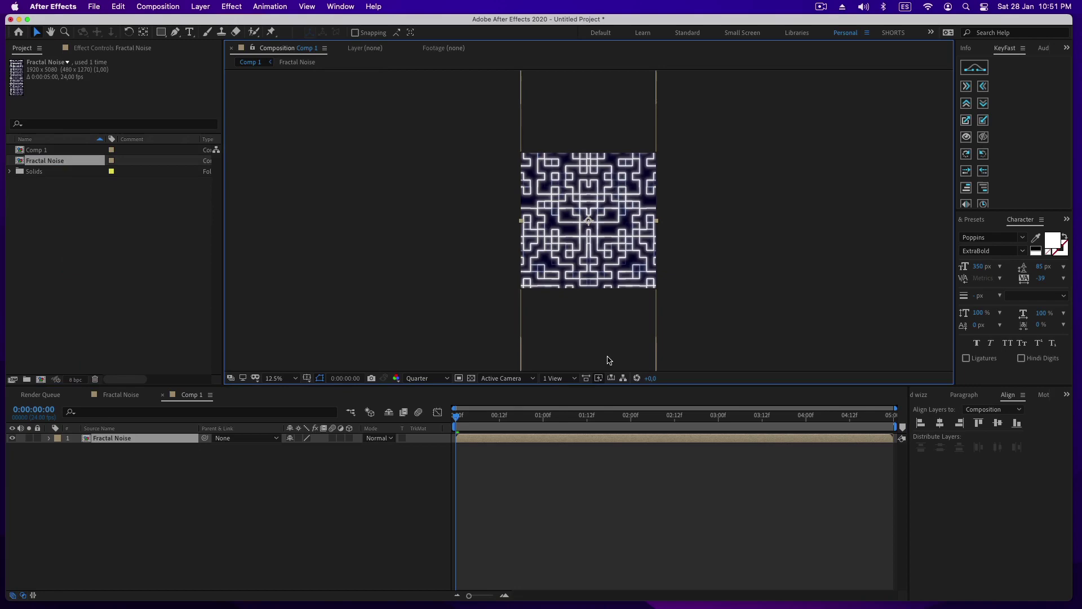
# Step: Keyframe the Fractal Noise layer's position from bottom-aligned at frame 0 to top-aligned at the last frame
pyautogui.click(1016, 423)
pyautogui.press('p')
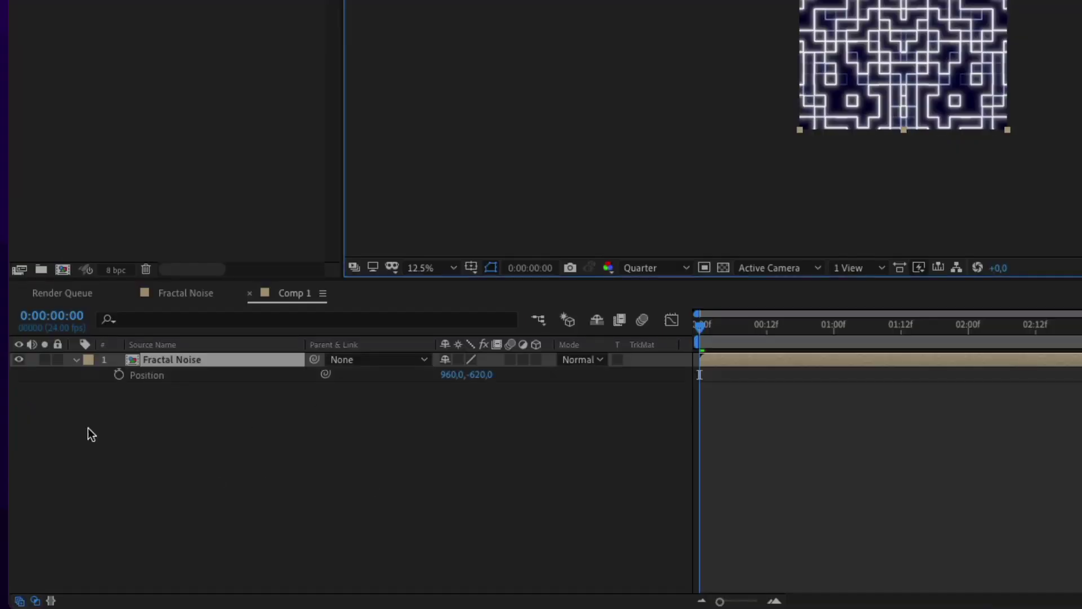
pyautogui.click(119, 374)
pyautogui.press('End')
pyautogui.click(977, 423)
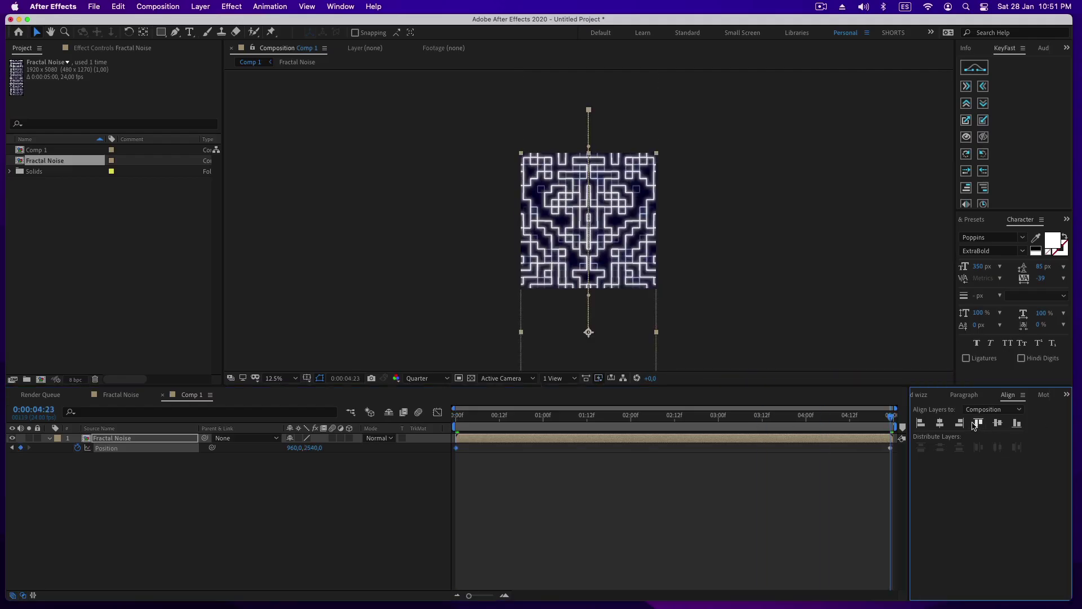
# Step: Preview the scrolling pattern, return to frame 0 and collapse the layer's Position property
pyautogui.moveTo(866, 414); pyautogui.dragTo(357, 439)
pyautogui.press('space')
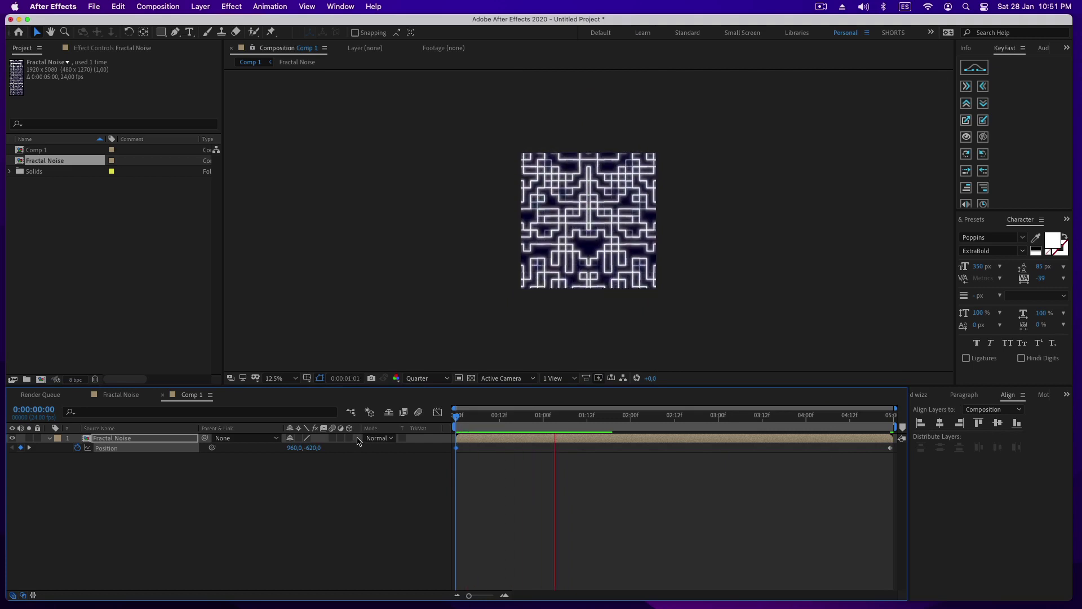
pyautogui.press('space')
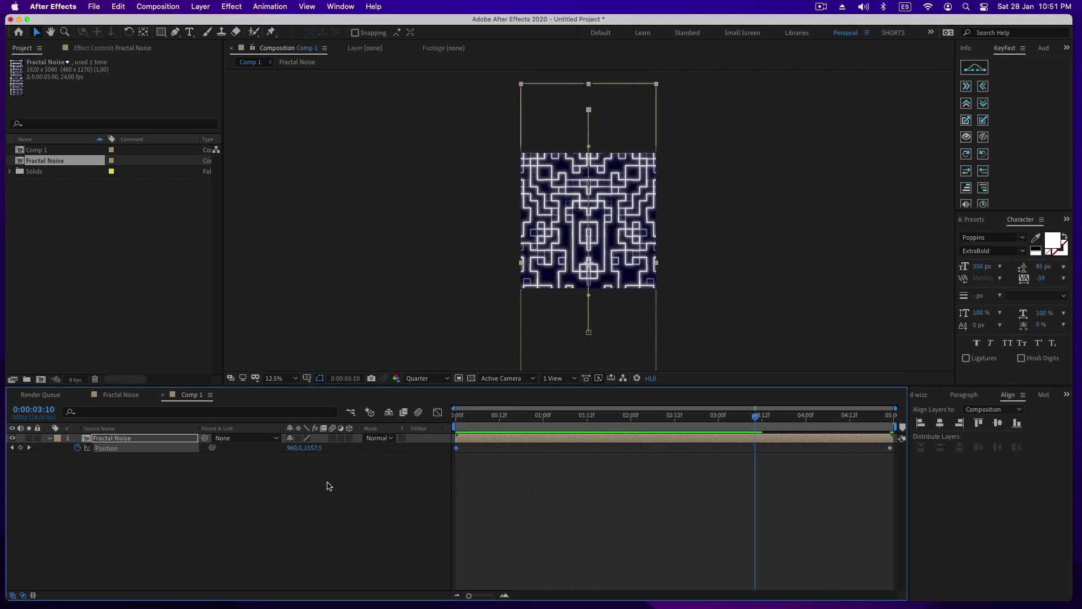
pyautogui.click(273, 499)
pyautogui.moveTo(480, 418); pyautogui.dragTo(428, 425)
pyautogui.click(49, 438)
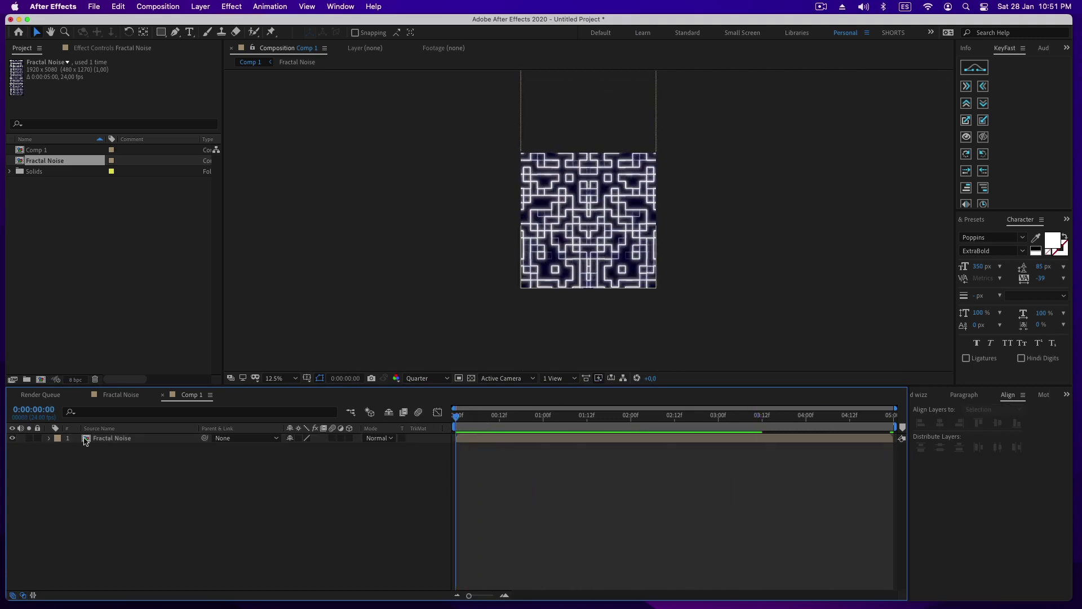
pyautogui.click(86, 438)
pyautogui.click(253, 438)
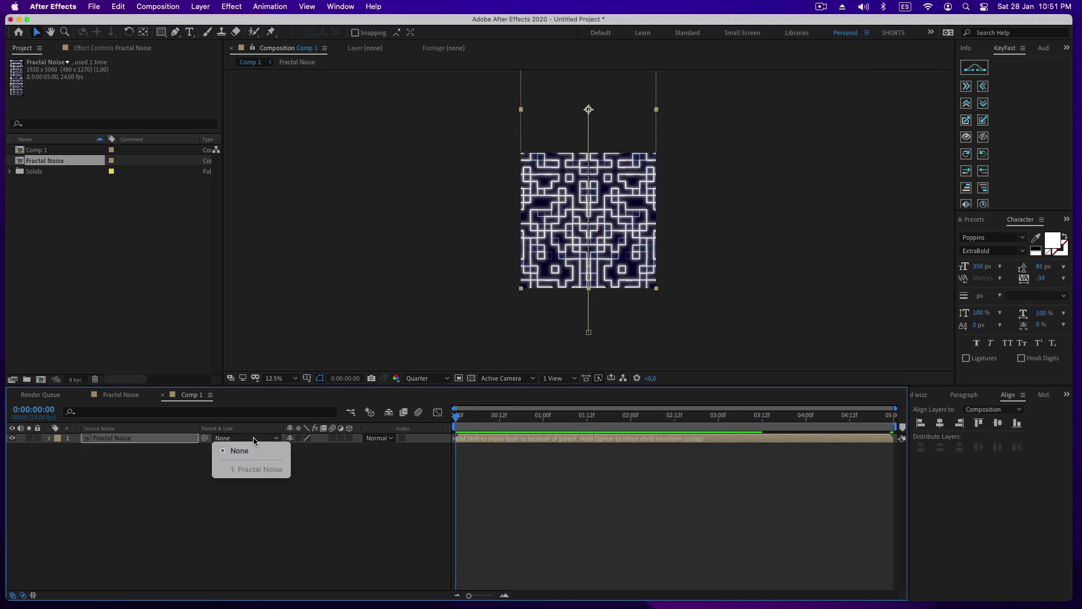
pyautogui.click(166, 459)
# Step: Duplicate the Fractal Noise layer twice and hide the topmost copy
pyautogui.click(151, 440)
pyautogui.press('super+d')
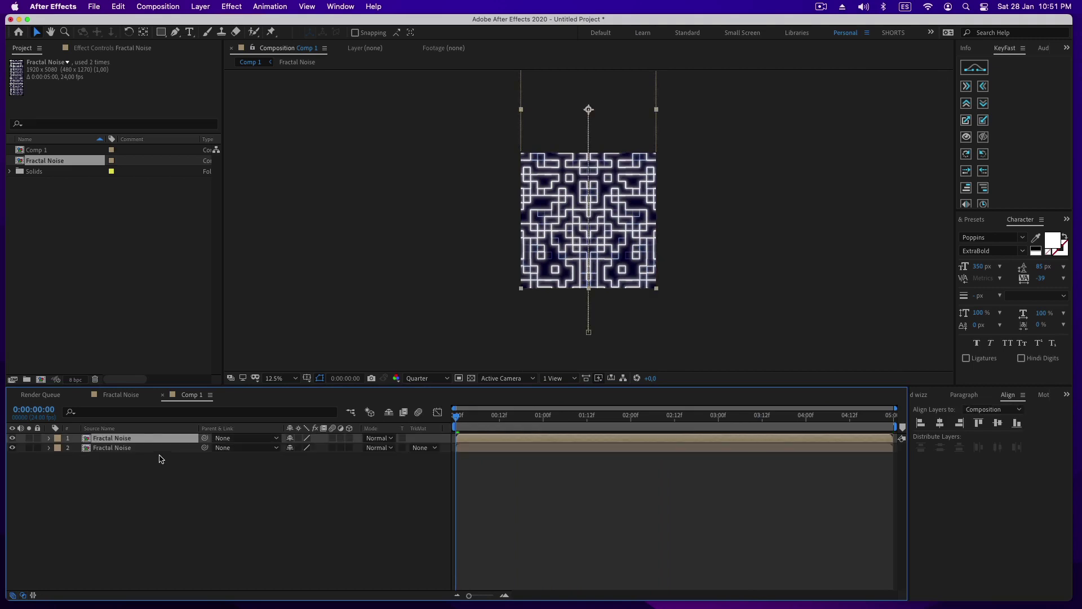
pyautogui.press('super+d')
pyautogui.click(11, 438)
# Step: Set the scale of the middle Fractal Noise layer to 50%
pyautogui.click(112, 449)
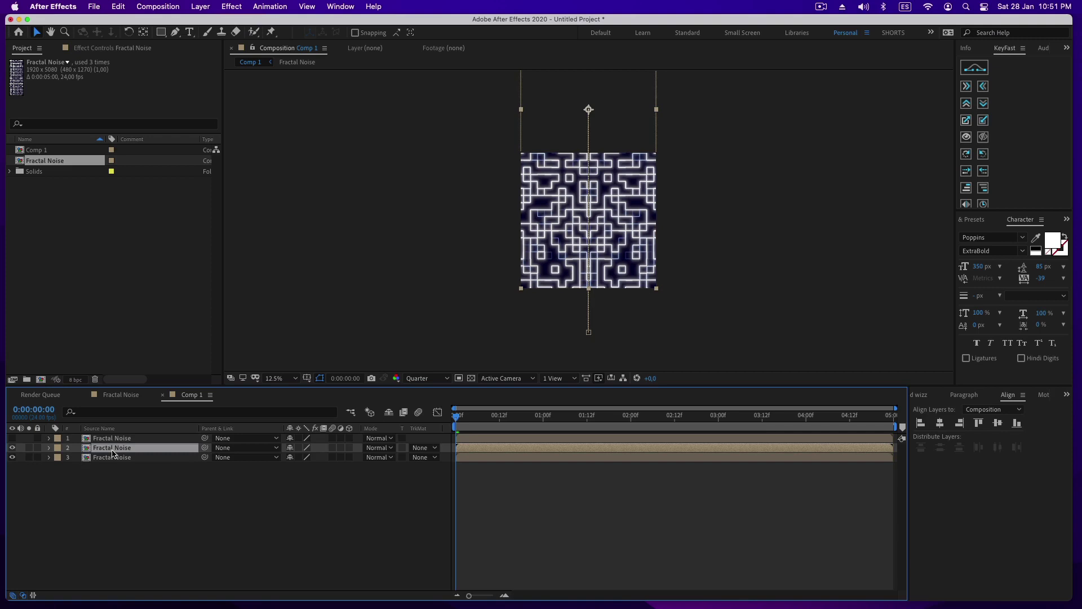
pyautogui.press('s')
pyautogui.click(309, 457)
pyautogui.write('50')
pyautogui.press('Return')
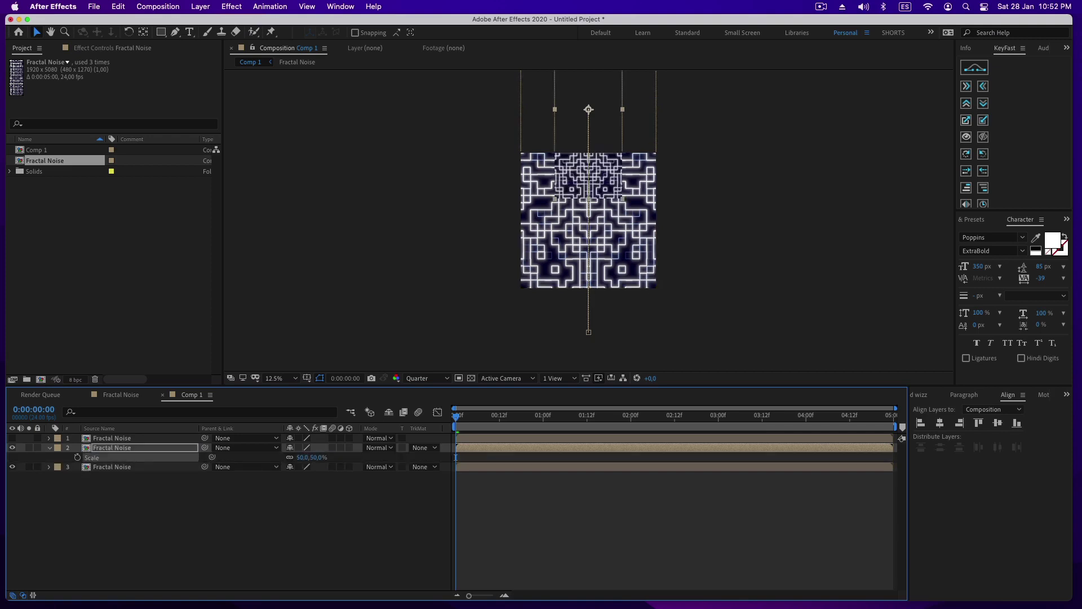
# Step: Set the bottom Fractal Noise layer's scale to 50% and remove the position keyframes from both half-size copies
pyautogui.click(124, 466)
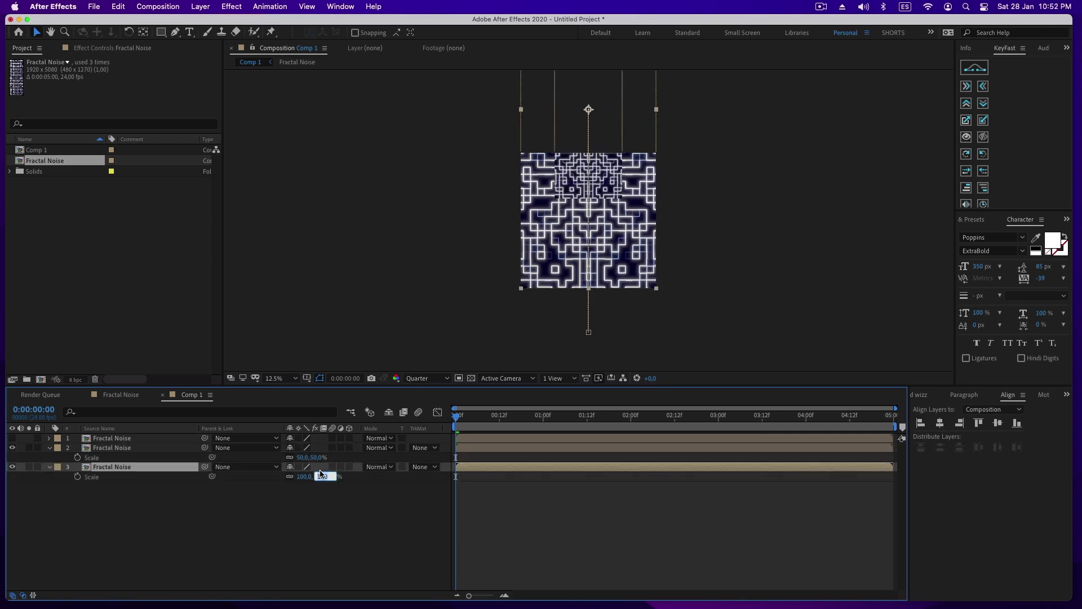
pyautogui.write('50')
pyautogui.press('Return')
pyautogui.keyDown('shift'); pyautogui.click(104, 448); pyautogui.keyUp('shift')
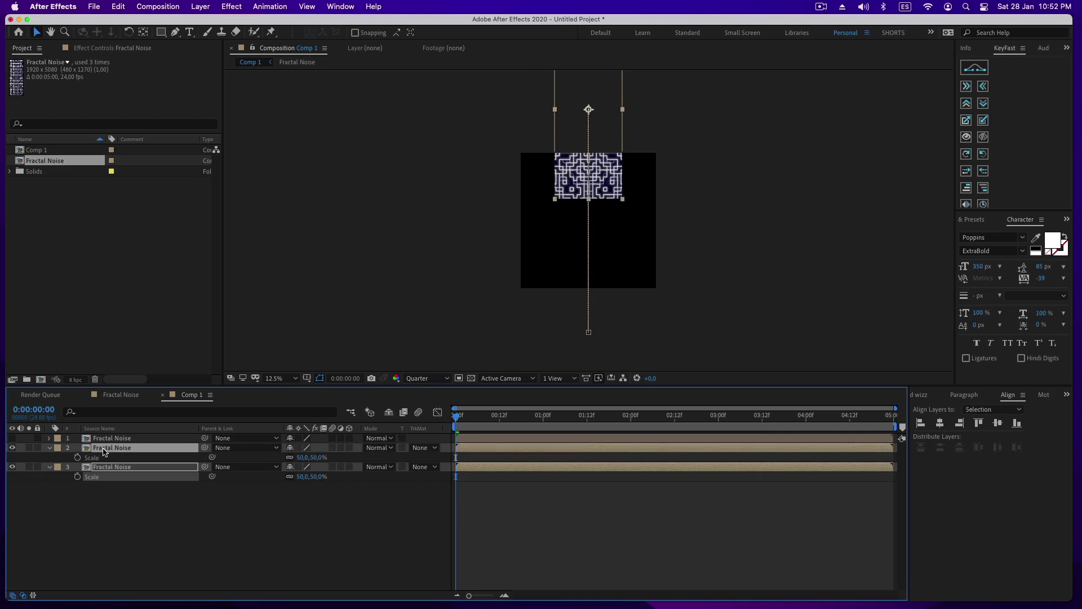
pyautogui.press('p')
pyautogui.click(164, 510)
# Step: Align the upper half-size copy to the composition's bottom-left corner and the lower copy to its bottom-right corner
pyautogui.click(110, 451)
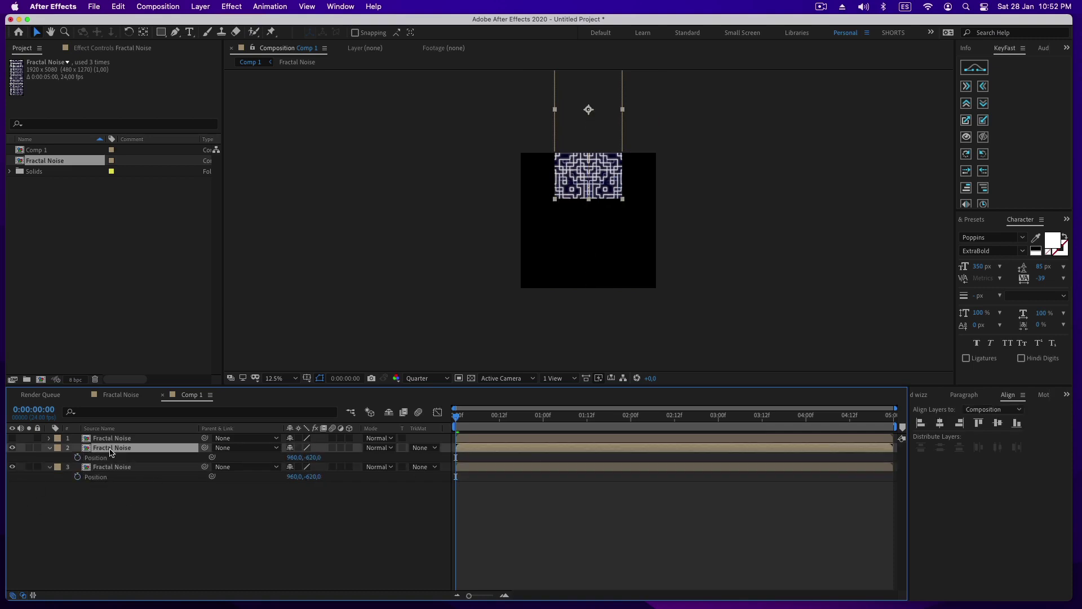
pyautogui.click(920, 424)
pyautogui.click(1016, 423)
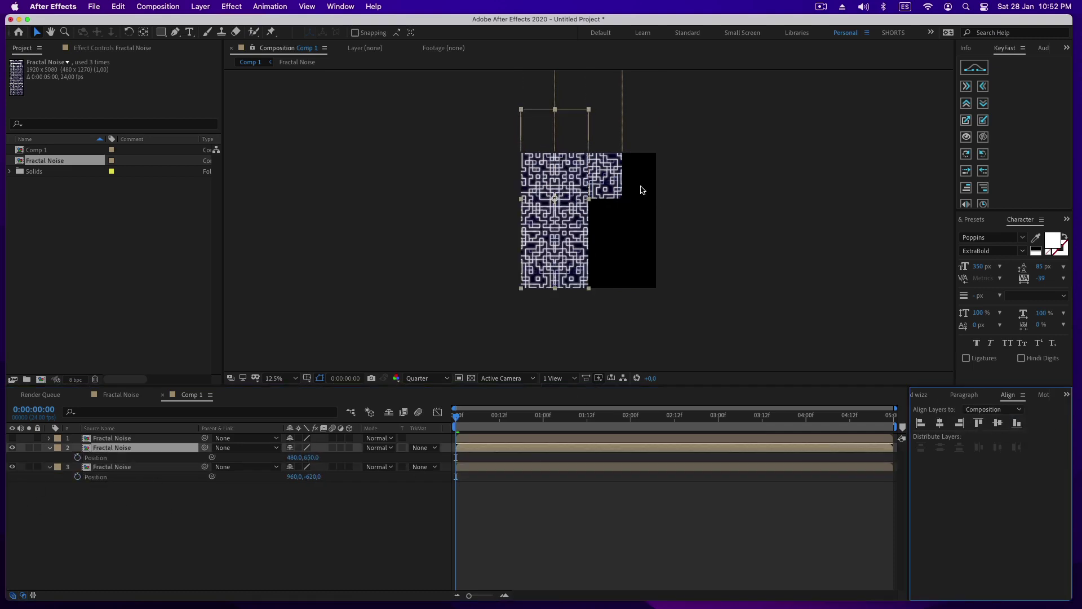
pyautogui.hotkey('ctrl', 'Down')
pyautogui.click(959, 423)
pyautogui.click(1015, 423)
pyautogui.click(821, 327)
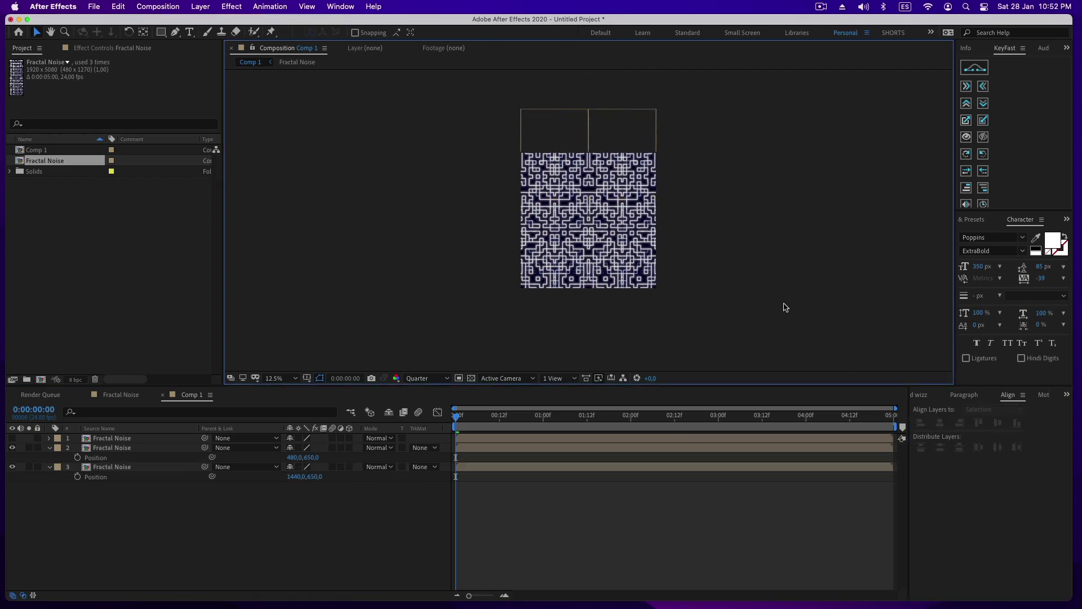
# Step: Keyframe both half-size copies' positions from bottom-aligned at frame 0 to top-aligned at 0:00:04:23
pyautogui.click(622, 255)
pyautogui.keyDown('shift'); pyautogui.click(552, 241); pyautogui.keyUp('shift')
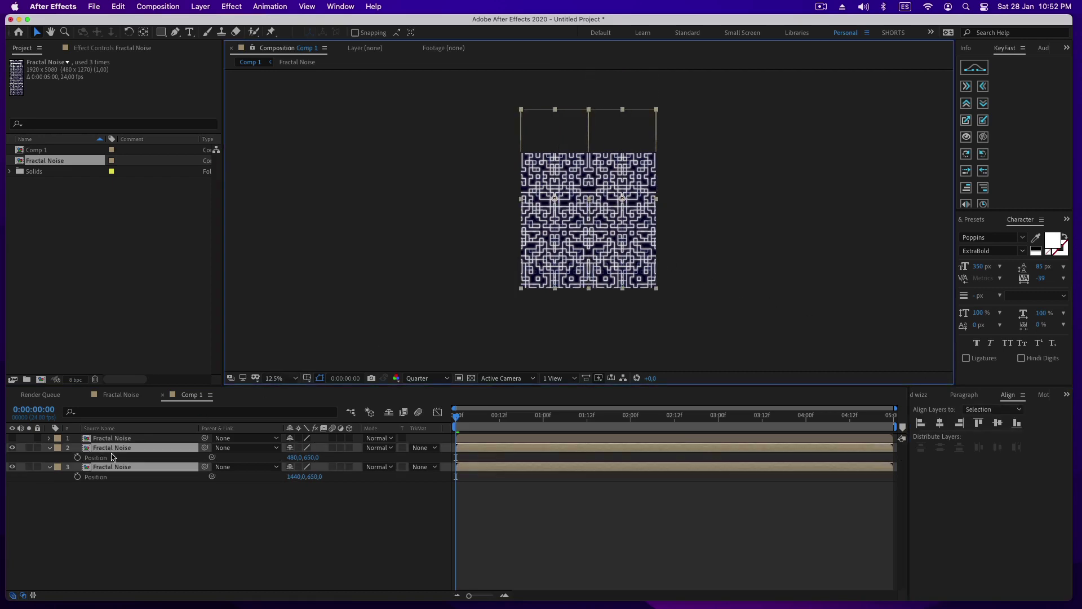
pyautogui.click(77, 457)
pyautogui.moveTo(553, 418); pyautogui.dragTo(974, 428)
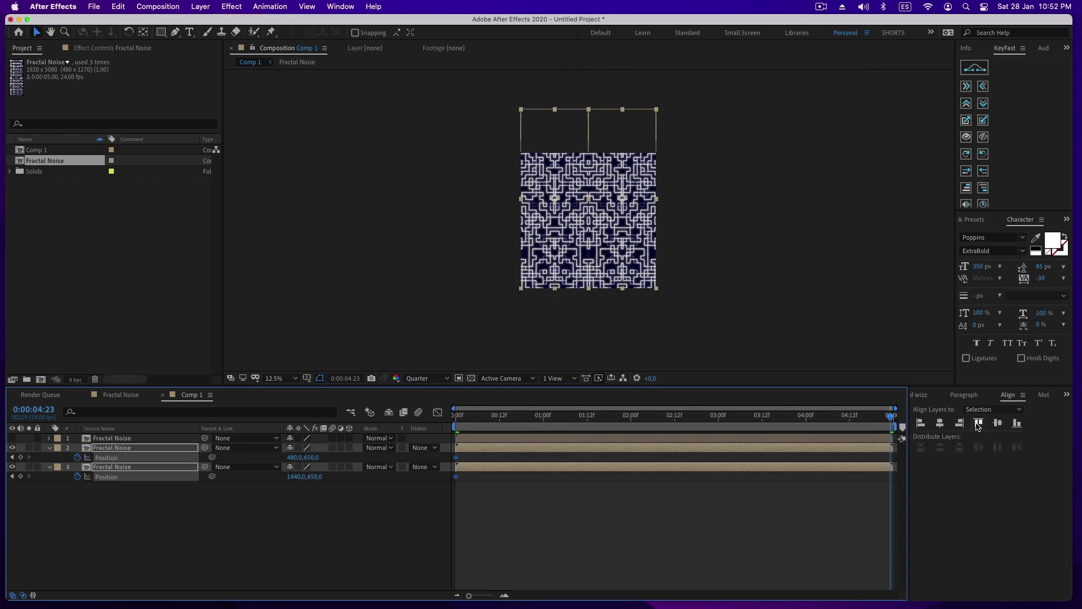
pyautogui.click(978, 423)
pyautogui.click(853, 325)
pyautogui.click(625, 242)
pyautogui.keyDown('shift'); pyautogui.click(566, 234); pyautogui.keyUp('shift')
pyautogui.moveTo(611, 214); pyautogui.dragTo(607, 255)
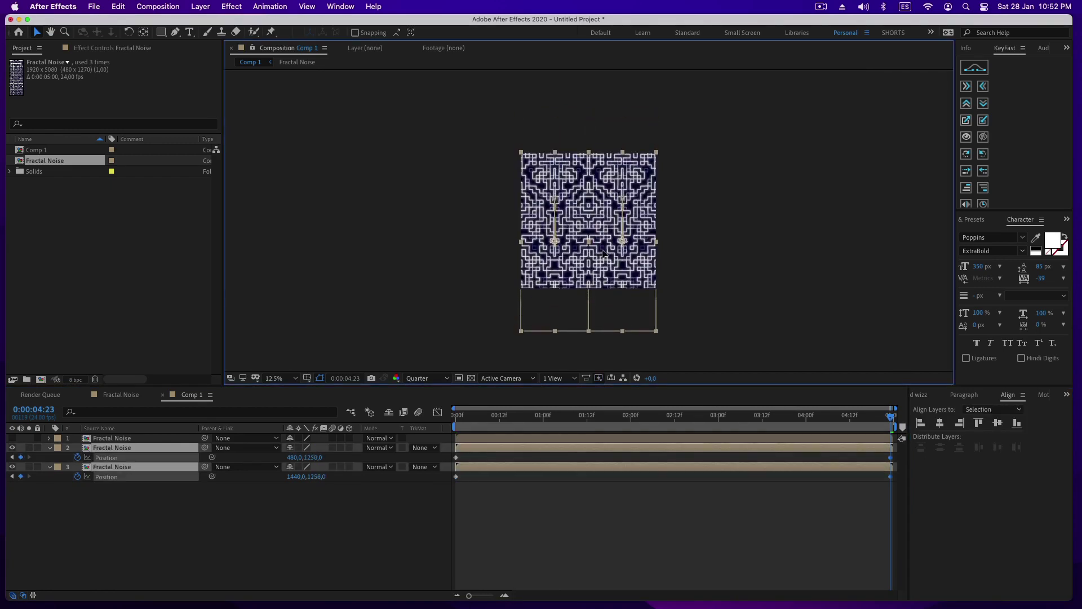
pyautogui.click(710, 269)
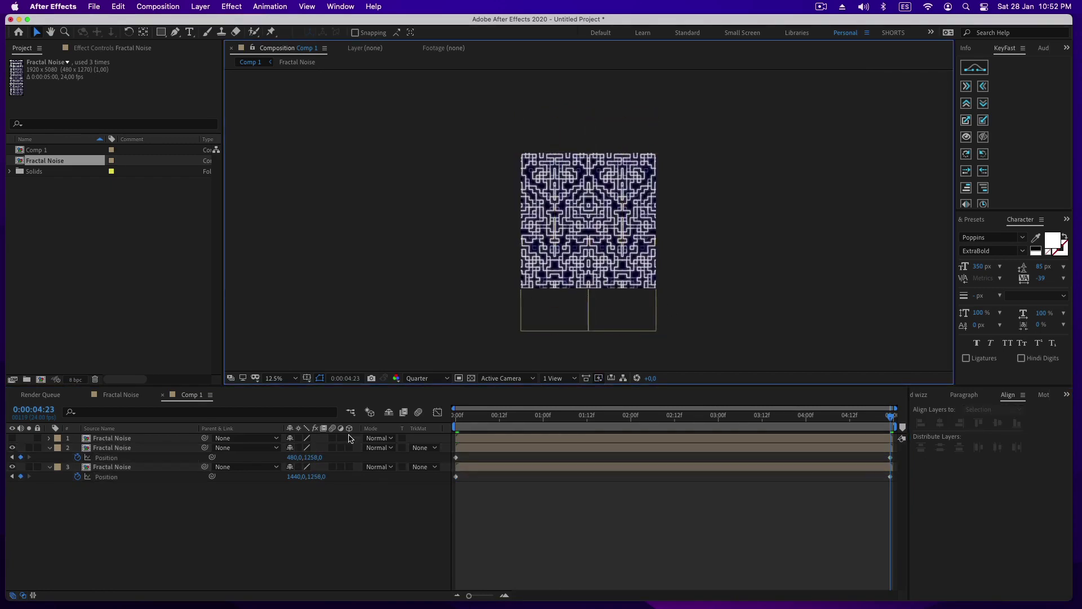
# Step: Set the opacity of both half-size Fractal Noise copies to 25%, previewing the scroll before and after
pyautogui.press('space')
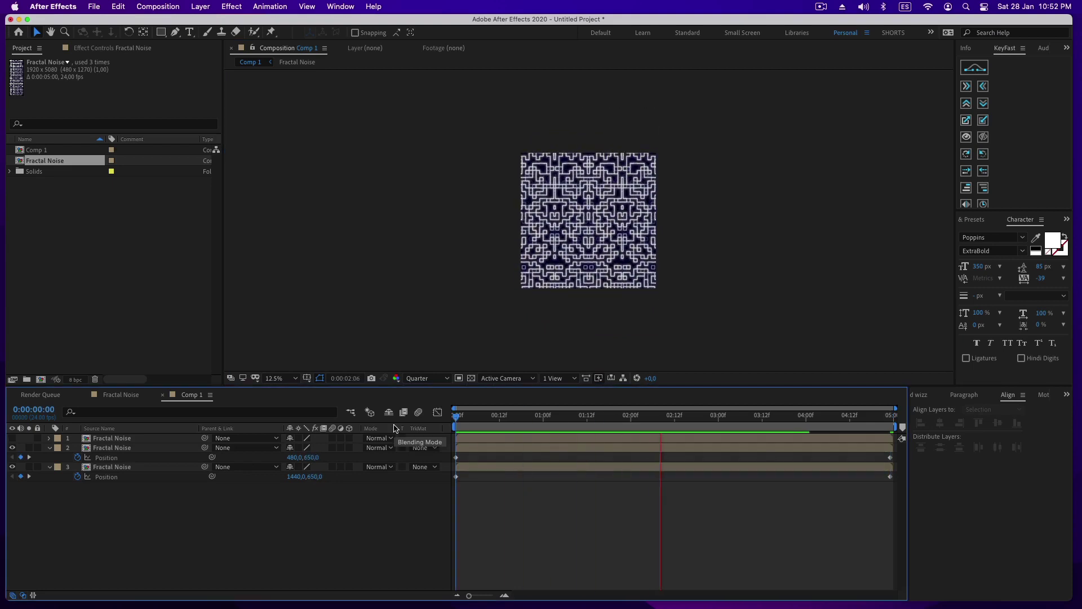
pyautogui.press('space')
pyautogui.keyDown('shift'); pyautogui.click(107, 467); pyautogui.keyUp('shift')
pyautogui.press('t')
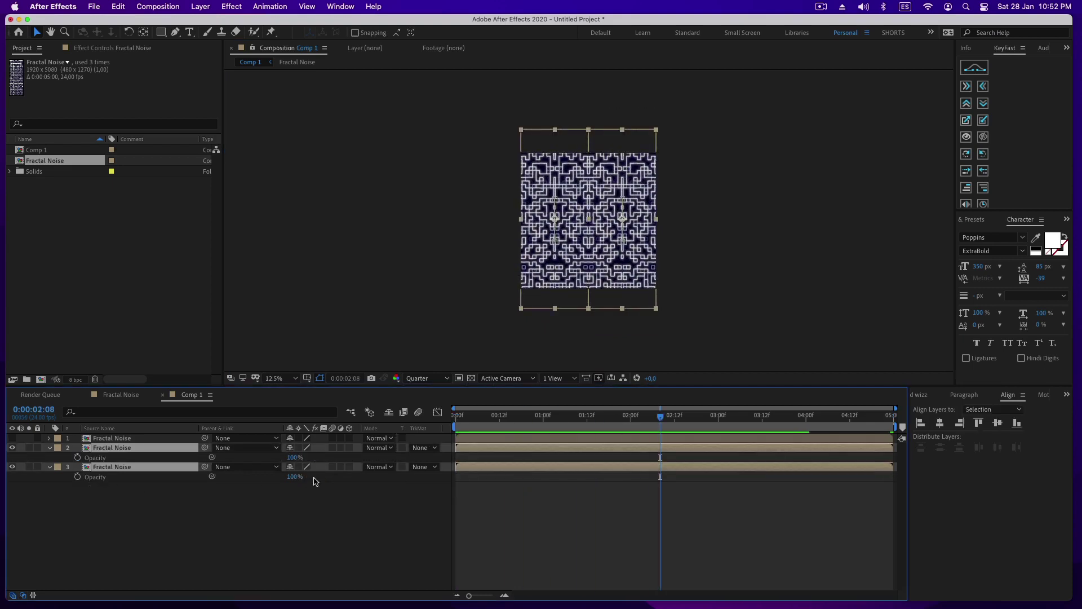
pyautogui.press('Return')
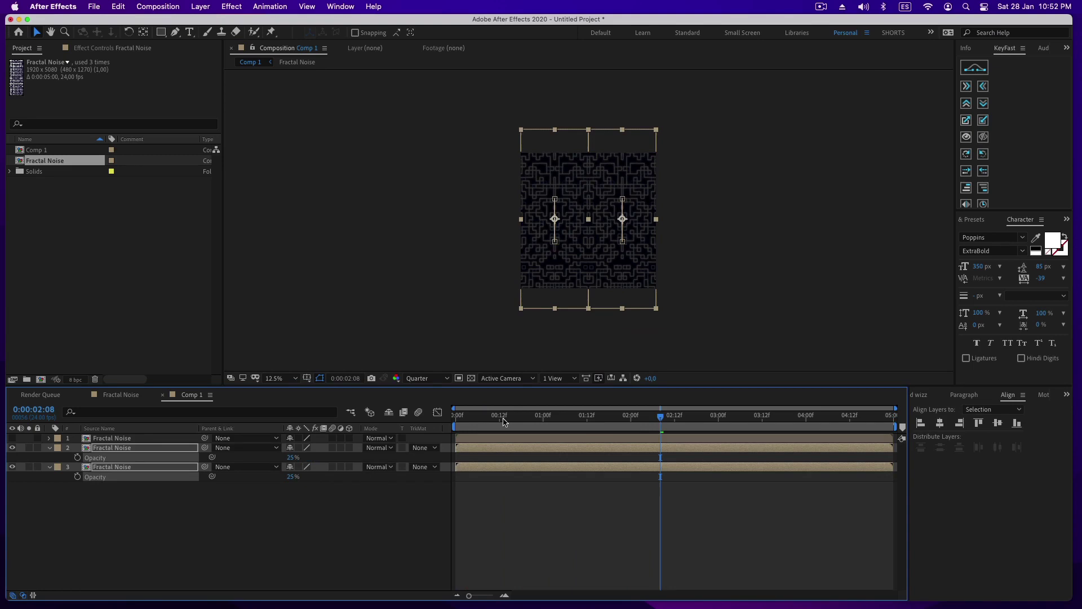
pyautogui.press('space')
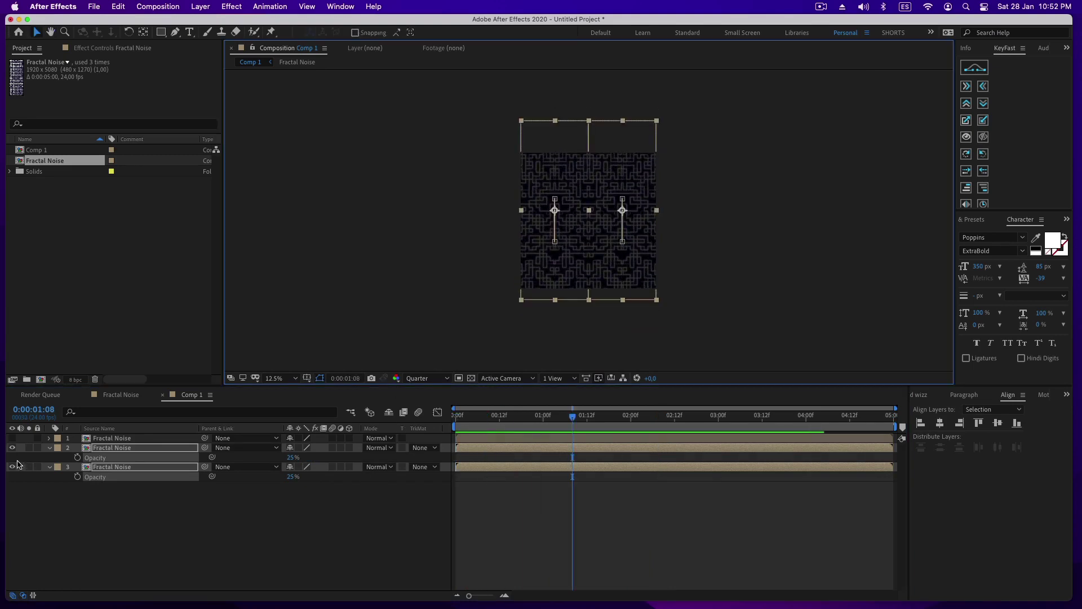
# Step: Show the topmost Fractal Noise layer, set its blending mode to Add and preview the composite
pyautogui.click(12, 437)
pyautogui.click(251, 516)
pyautogui.click(381, 440)
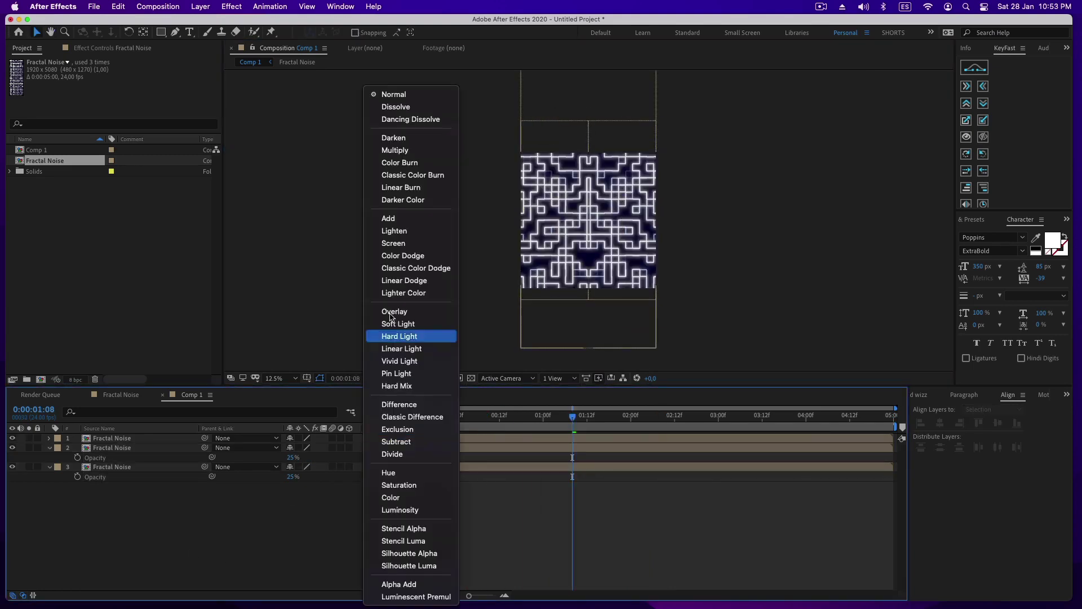
pyautogui.click(391, 220)
pyautogui.press('.')
pyautogui.press('space')
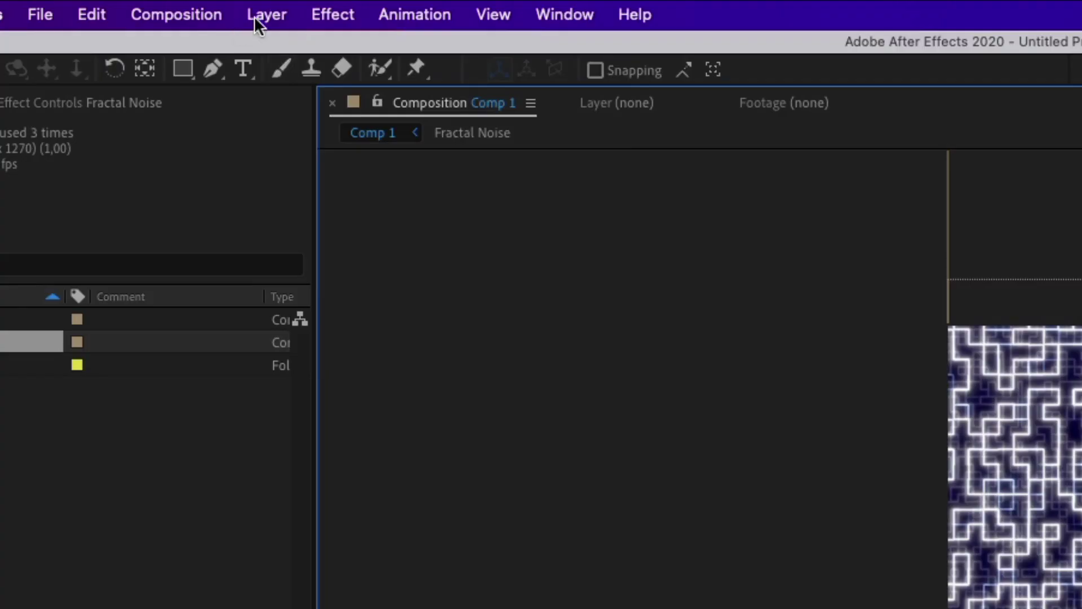
# Step: Create a black 1920 × 1920 px solid above the Fractal Noise layers
pyautogui.click(200, 6)
pyautogui.moveTo(270, 22)
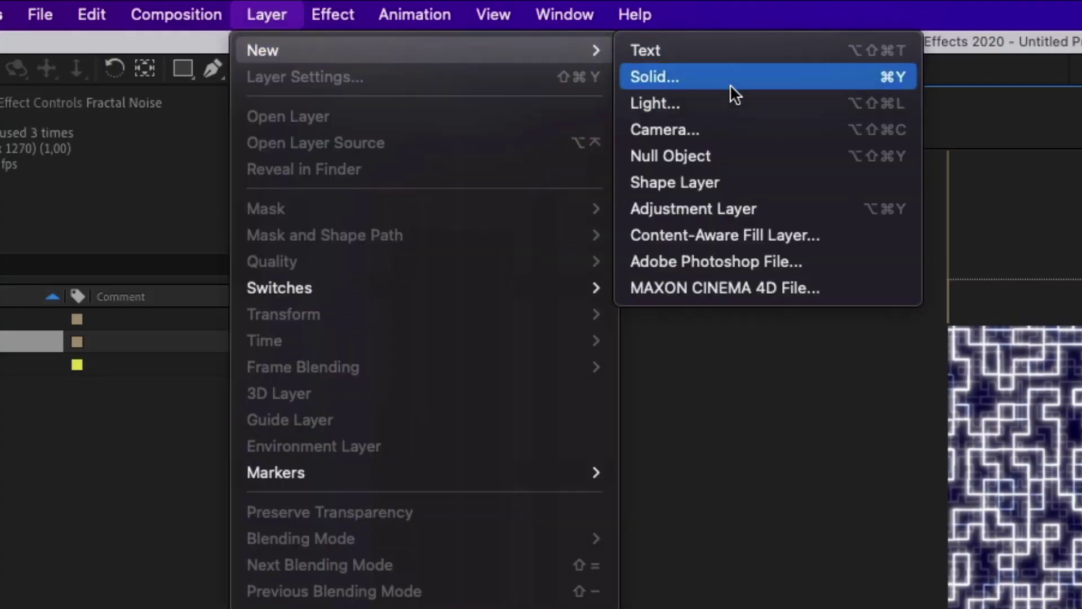
pyautogui.click(729, 83)
pyautogui.click(461, 541)
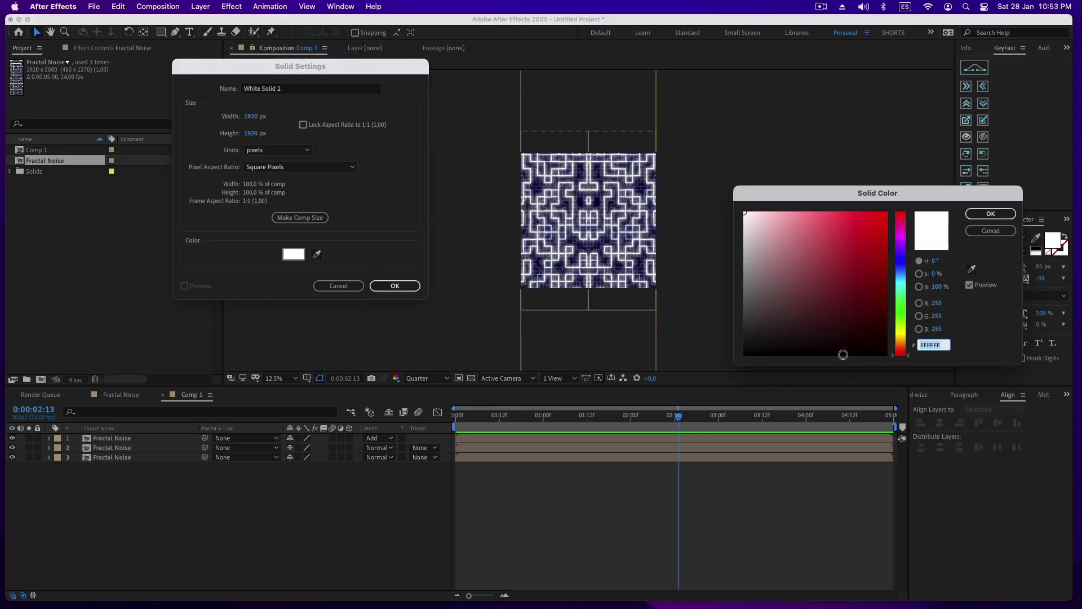
pyautogui.click(780, 337)
pyautogui.click(990, 213)
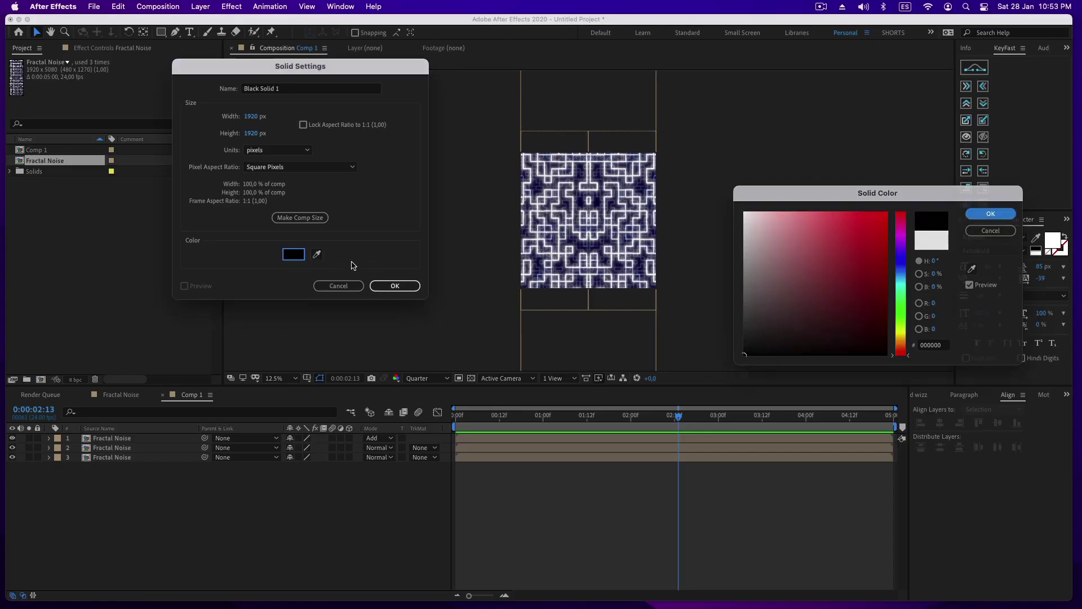
pyautogui.click(395, 286)
# Step: Apply the Saber effect to the black solid and rotate the layer by 90°
pyautogui.hotkey('ctrl', 'space')
pyautogui.write('sabe')
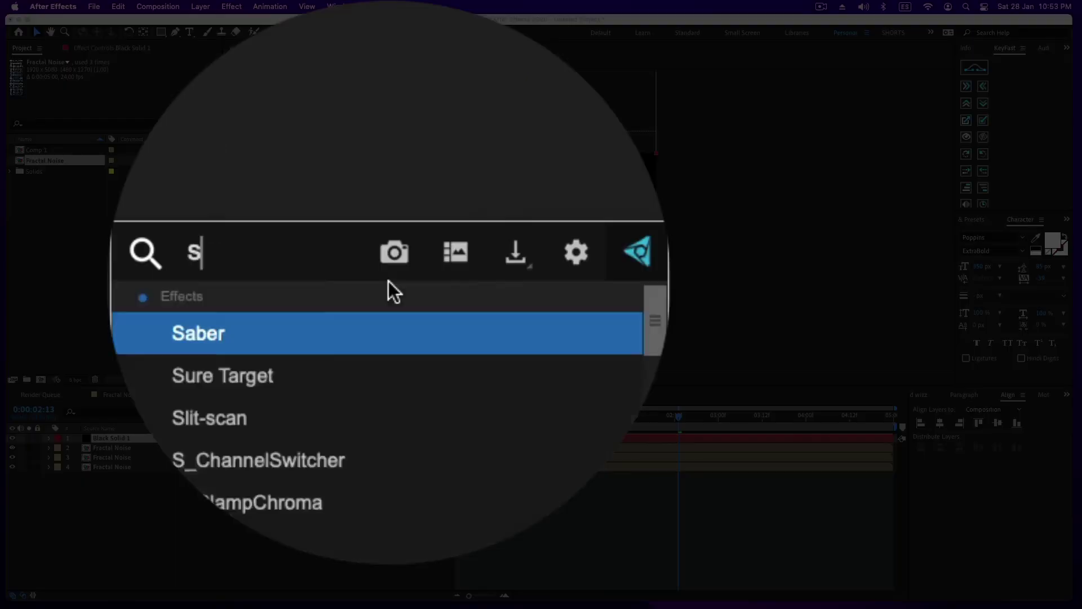
pyautogui.press('Return')
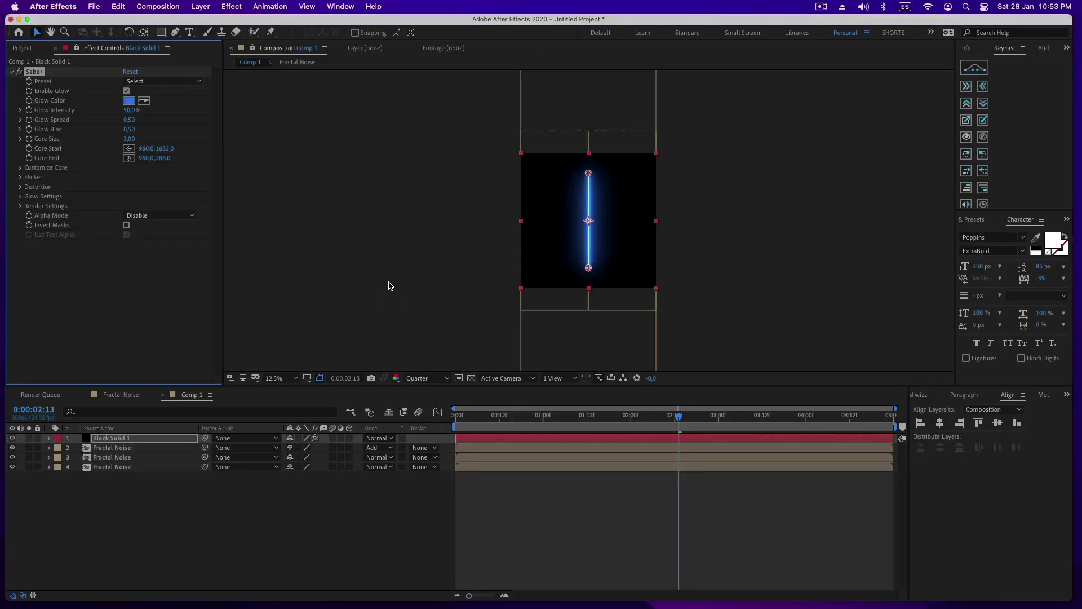
pyautogui.press('r')
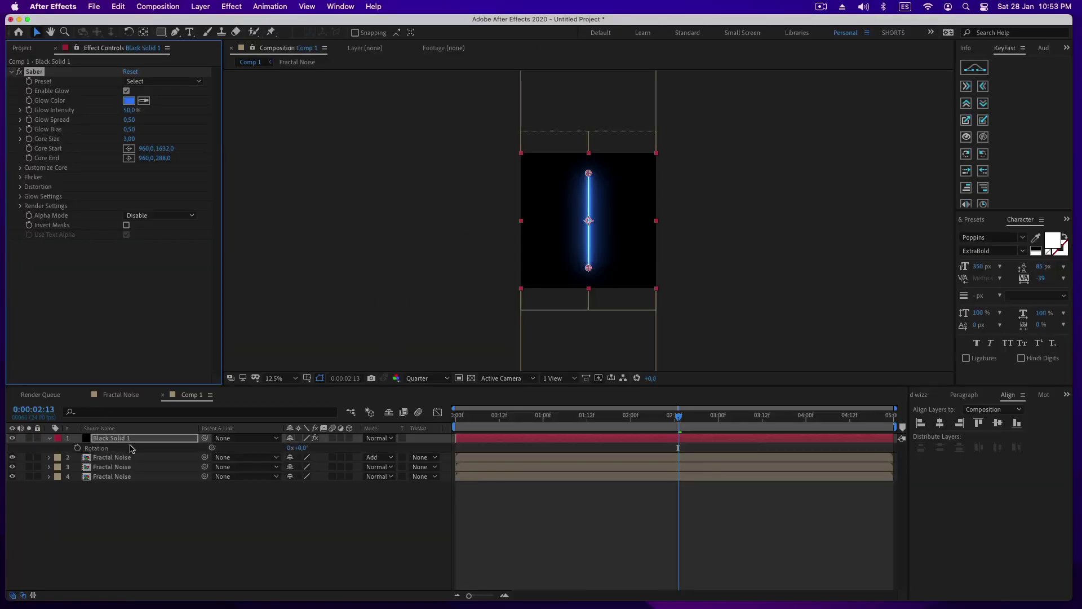
pyautogui.click(296, 448)
pyautogui.write('90')
pyautogui.press('Return')
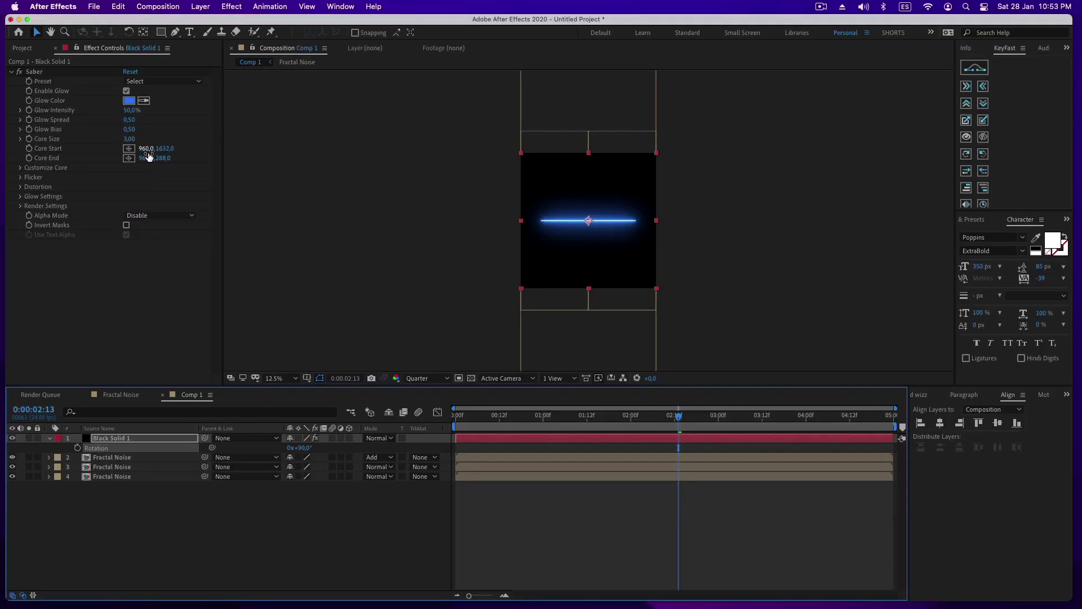
# Step: Extend the Saber beam across the full composition width, with Core Start at 960, 2163 and Core End at 960, -202
pyautogui.moveTo(538, 139); pyautogui.dragTo(479, 141)
pyautogui.moveTo(163, 158); pyautogui.dragTo(2, 163)
pyautogui.click(316, 293)
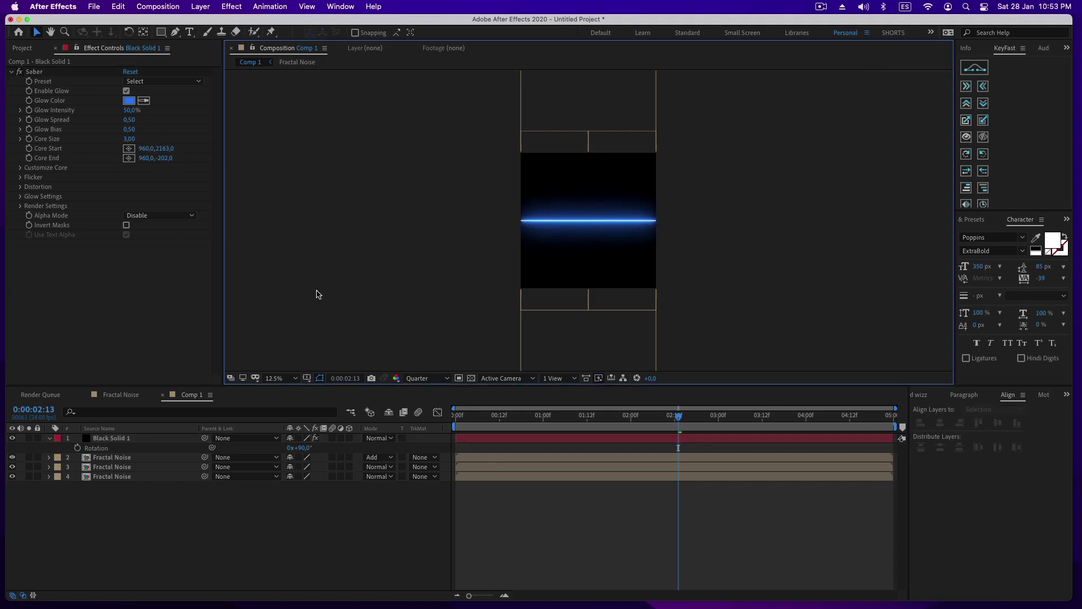
# Step: Keyframe the Saber solid's position from 960, -528 at frame 0 to 960, 2336 at 0:00:04:23
pyautogui.click(152, 438)
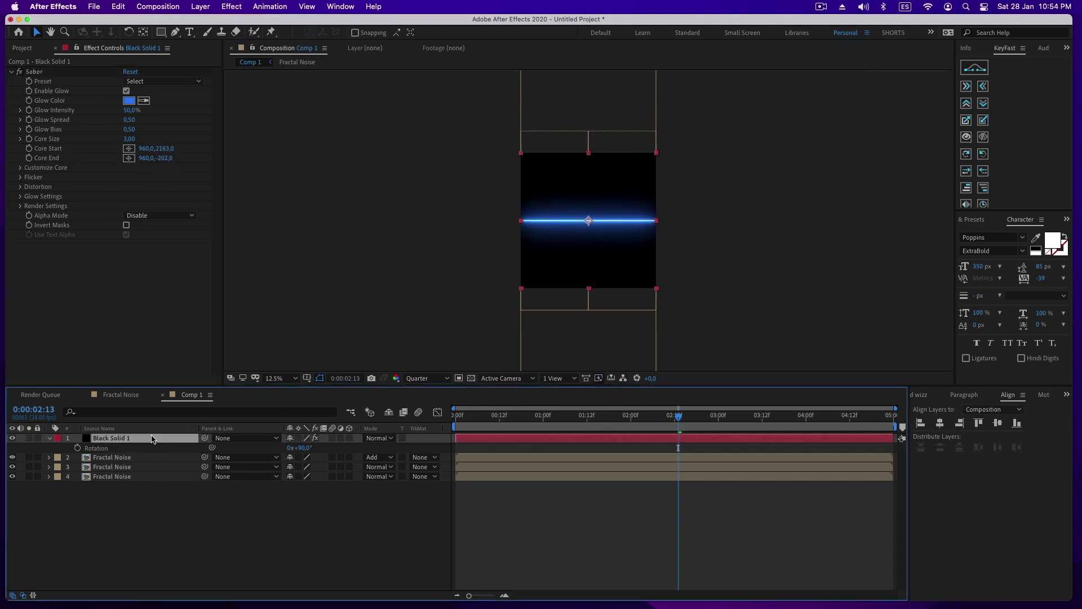
pyautogui.moveTo(563, 272); pyautogui.dragTo(556, 167)
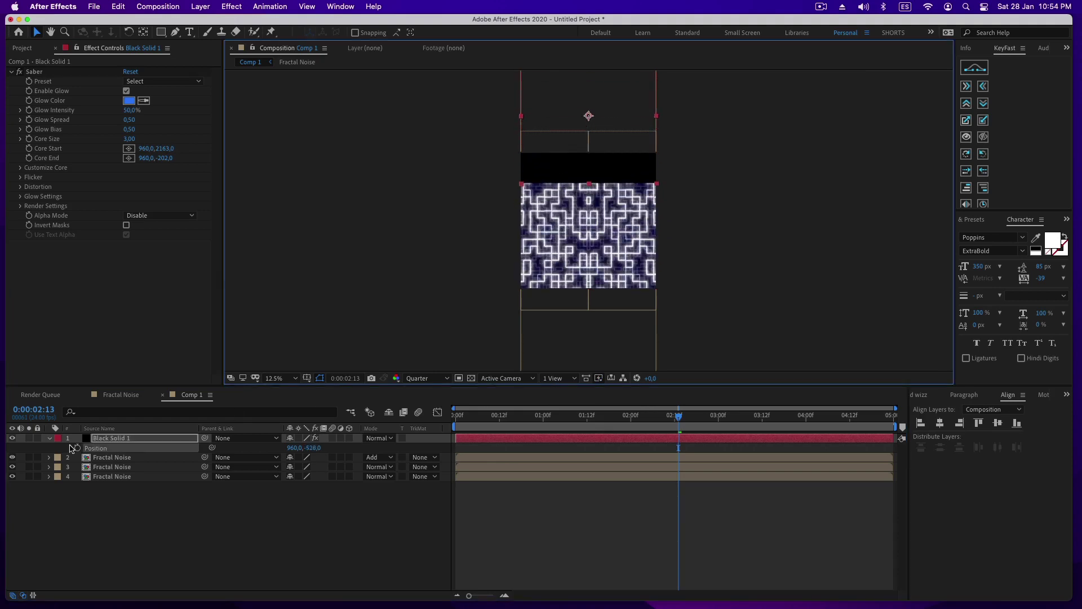
pyautogui.press('Home')
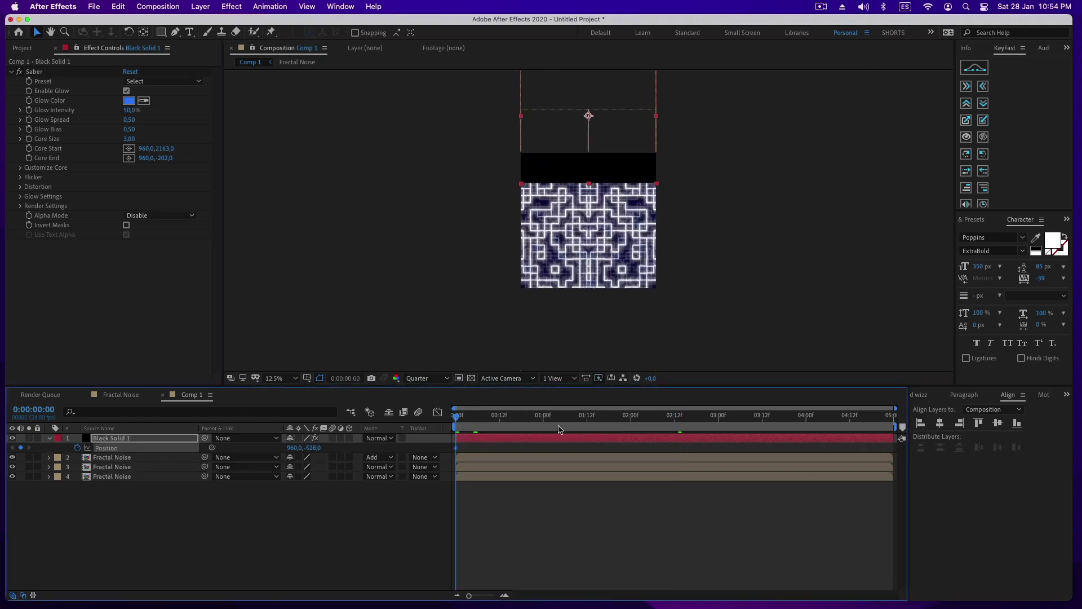
pyautogui.press('End')
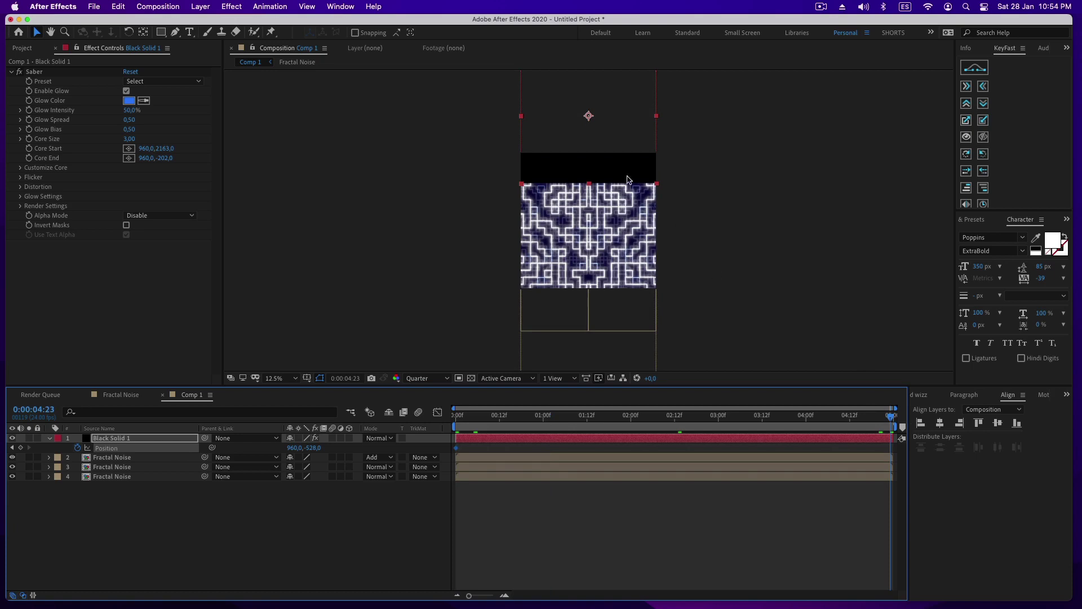
pyautogui.moveTo(628, 179); pyautogui.dragTo(586, 374)
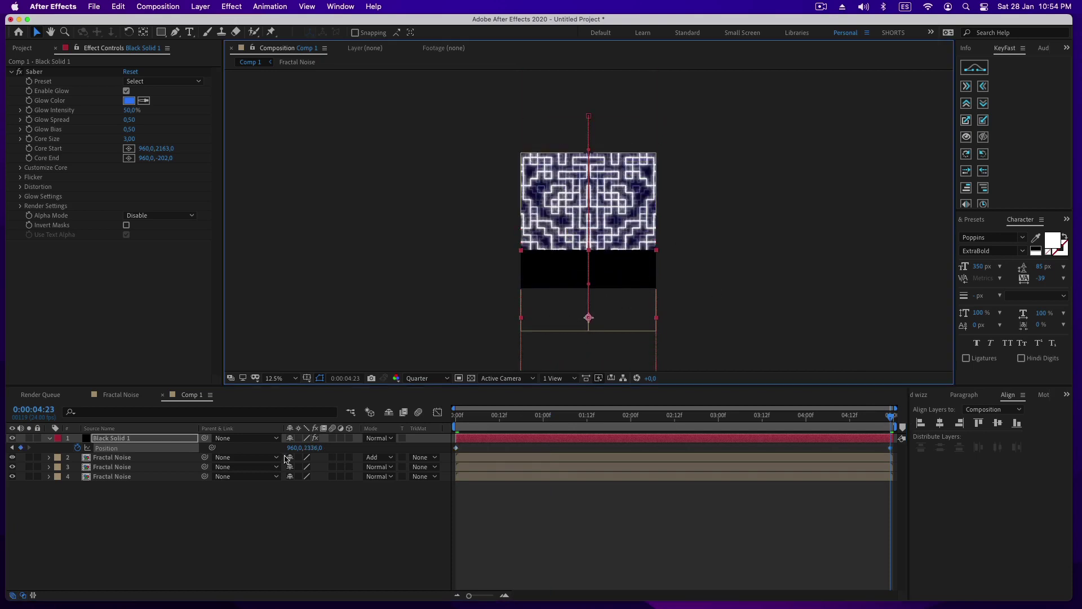
# Step: Set the Saber solid's blending mode to Add and preview the moving beam from frame 0
pyautogui.click(379, 437)
pyautogui.click(394, 221)
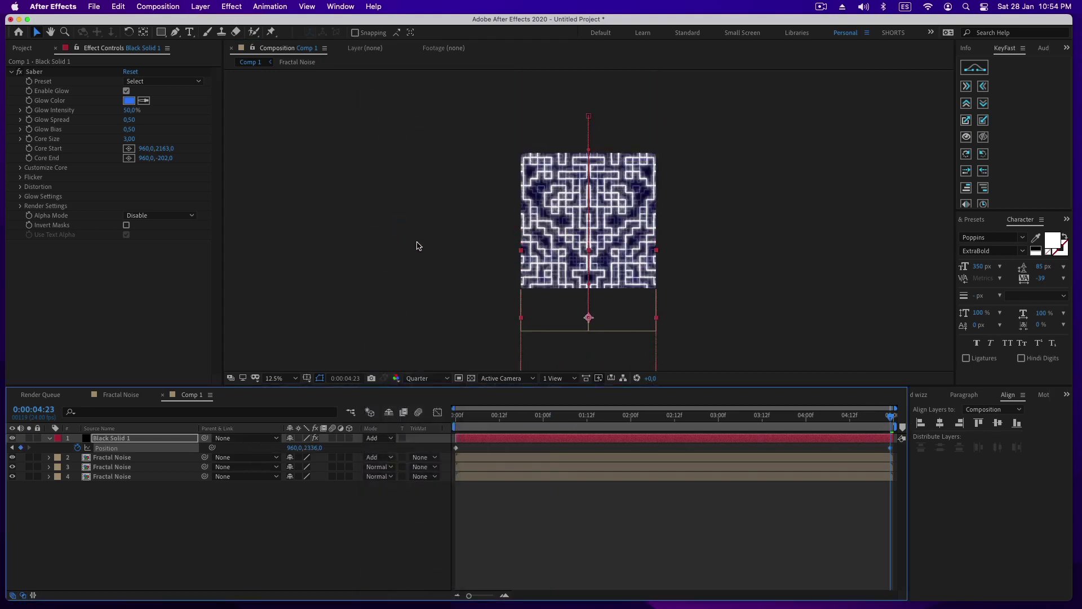
pyautogui.moveTo(878, 418); pyautogui.dragTo(456, 418)
pyautogui.press('space')
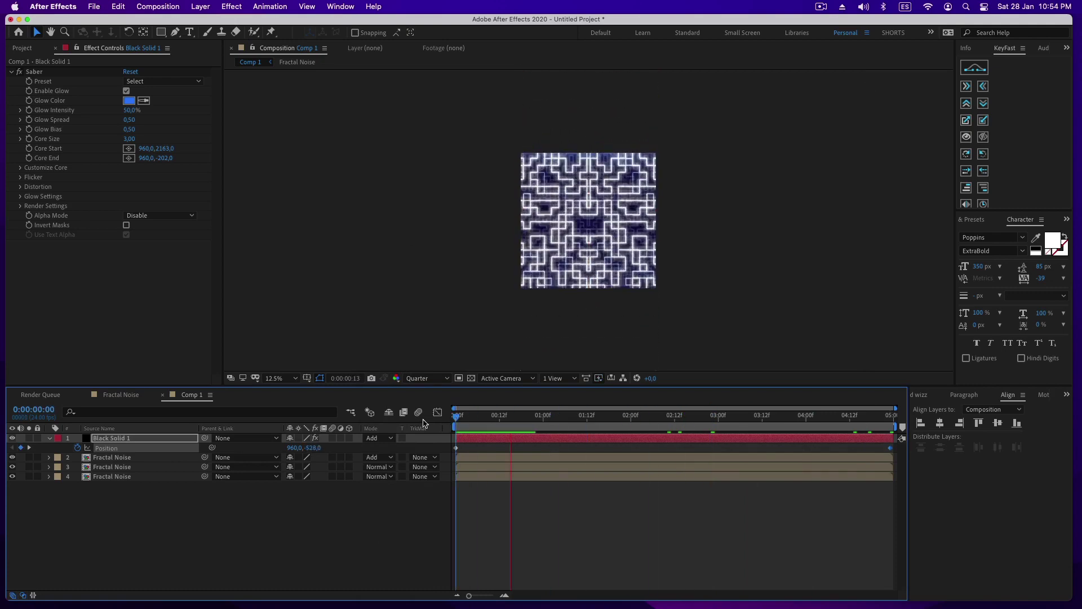
pyautogui.press('space')
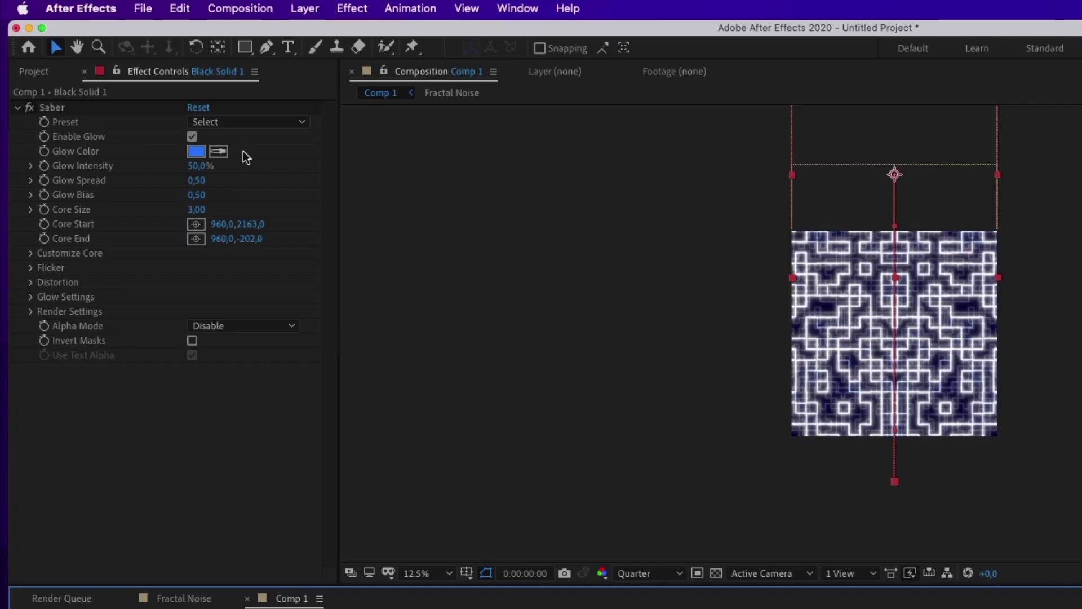
# Step: Set the Saber's Glow Intensity to 10% with keyframing enabled and preview the beam
pyautogui.click(128, 110)
pyautogui.write('10')
pyautogui.press('Return')
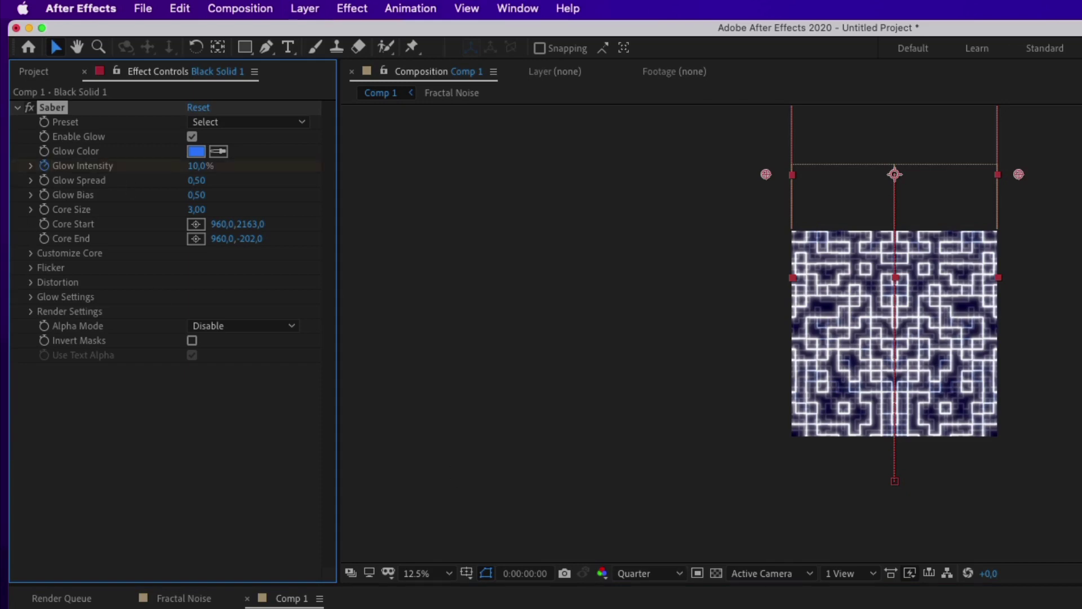
pyautogui.press('space')
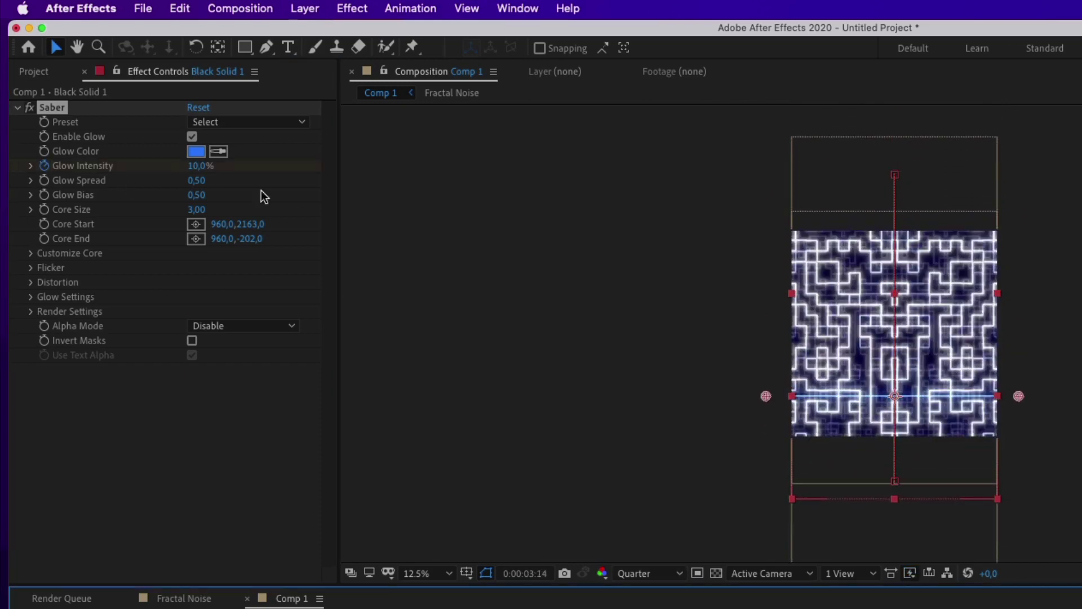
pyautogui.click(197, 166)
pyautogui.press('Return')
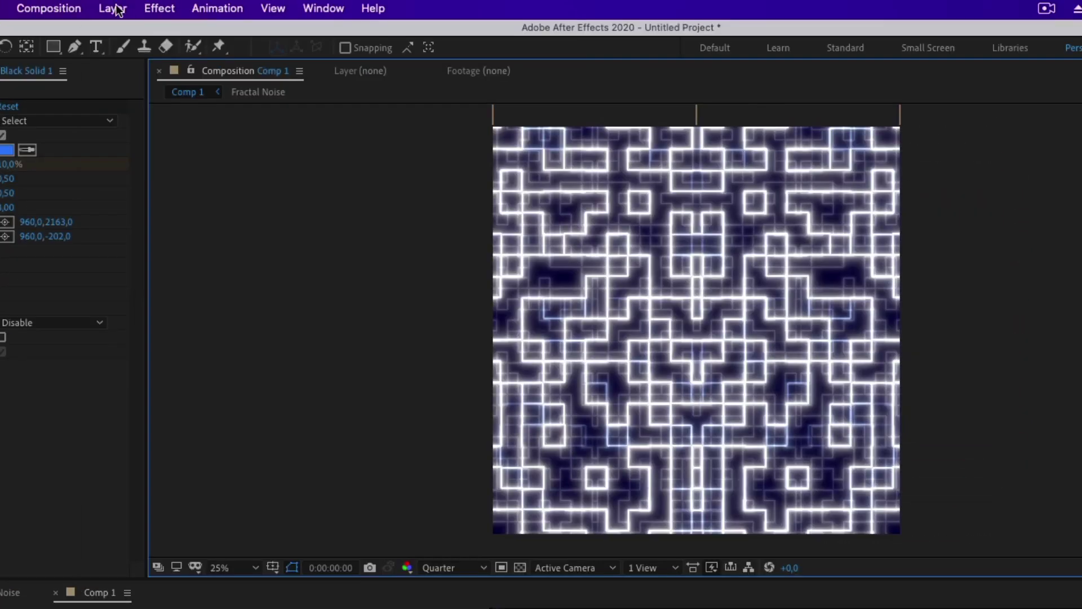
# Step: Create a second black 1920 × 1920 px solid above all layers
pyautogui.click(301, 8)
pyautogui.moveTo(302, 33)
pyautogui.click(387, 52)
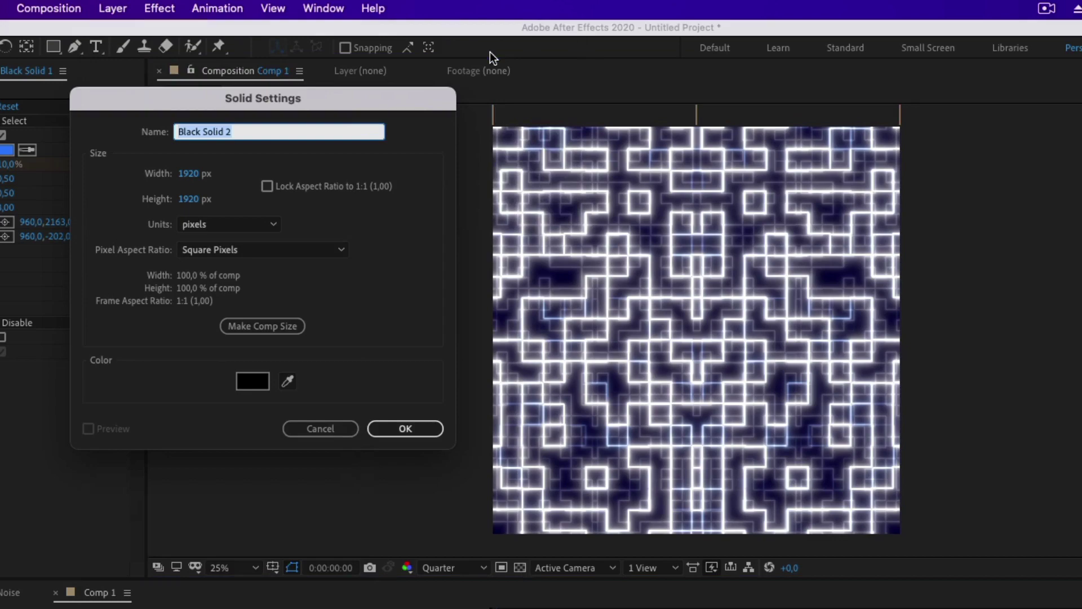
pyautogui.click(398, 429)
# Step: Mask the upper part of the new black solid with a wide rectangle extending past the frame and feather it 224 pixels
pyautogui.moveTo(688, 253); pyautogui.dragTo(677, 425)
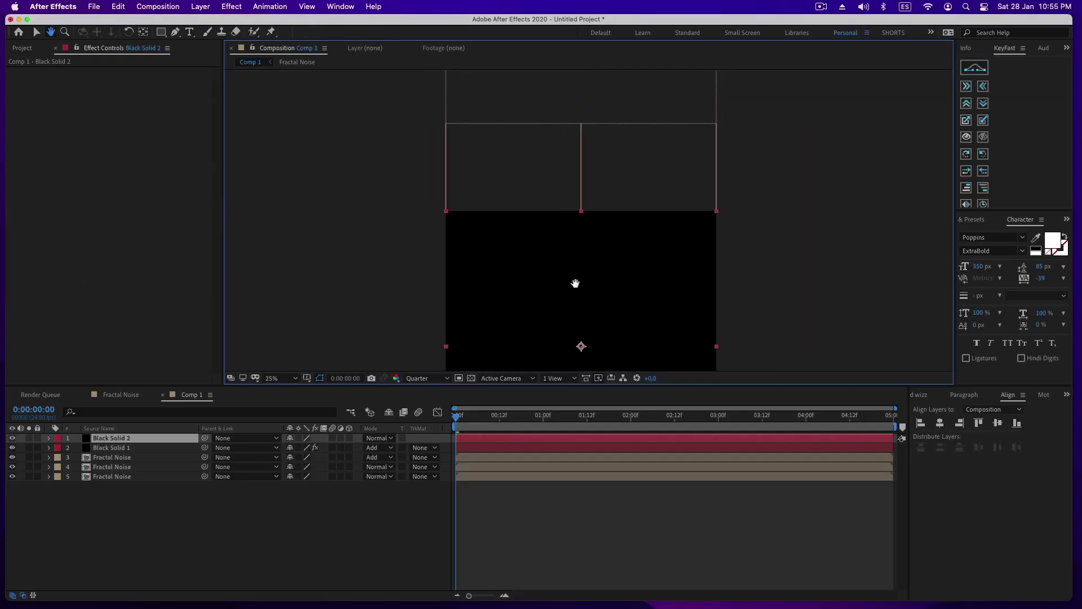
pyautogui.click(161, 33)
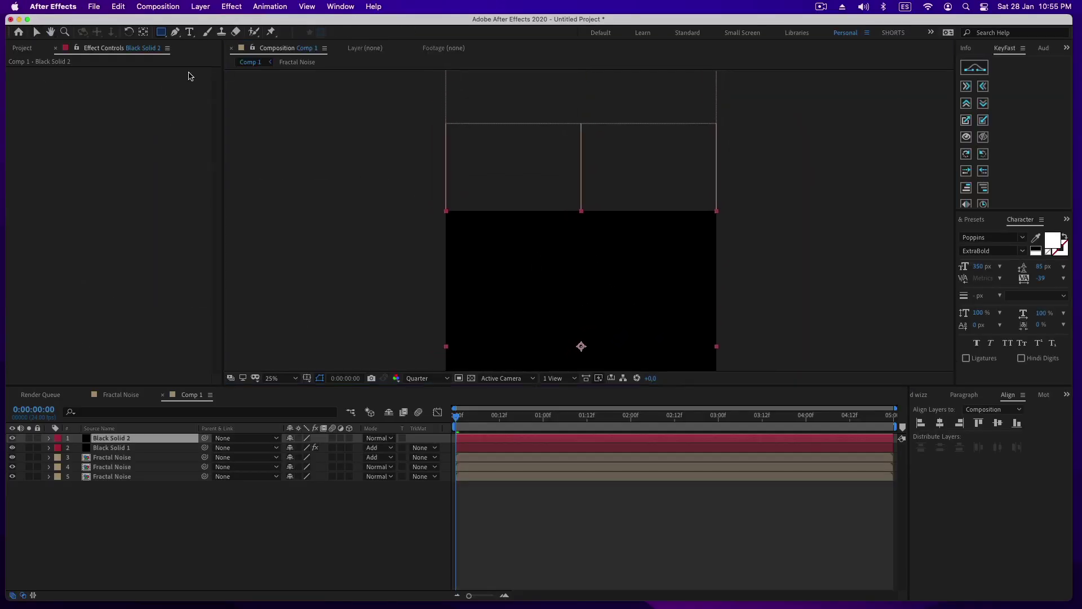
pyautogui.moveTo(253, 105); pyautogui.dragTo(902, 262)
pyautogui.click(69, 457)
pyautogui.moveTo(309, 476); pyautogui.dragTo(428, 468)
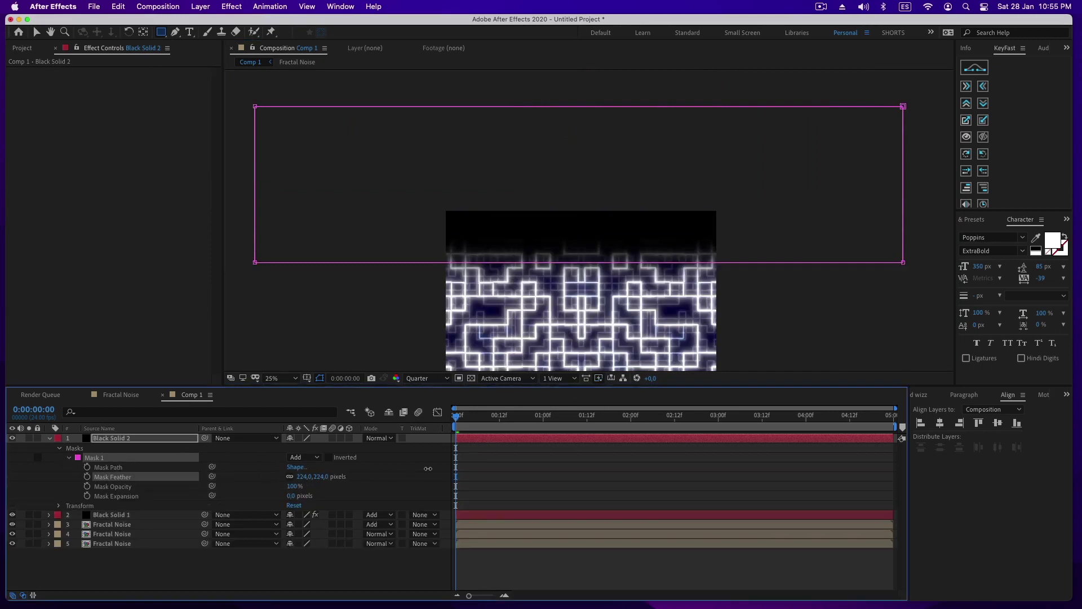
# Step: Set the masked solid's blending mode to Stencil and invert its mask
pyautogui.click(37, 33)
pyautogui.click(50, 438)
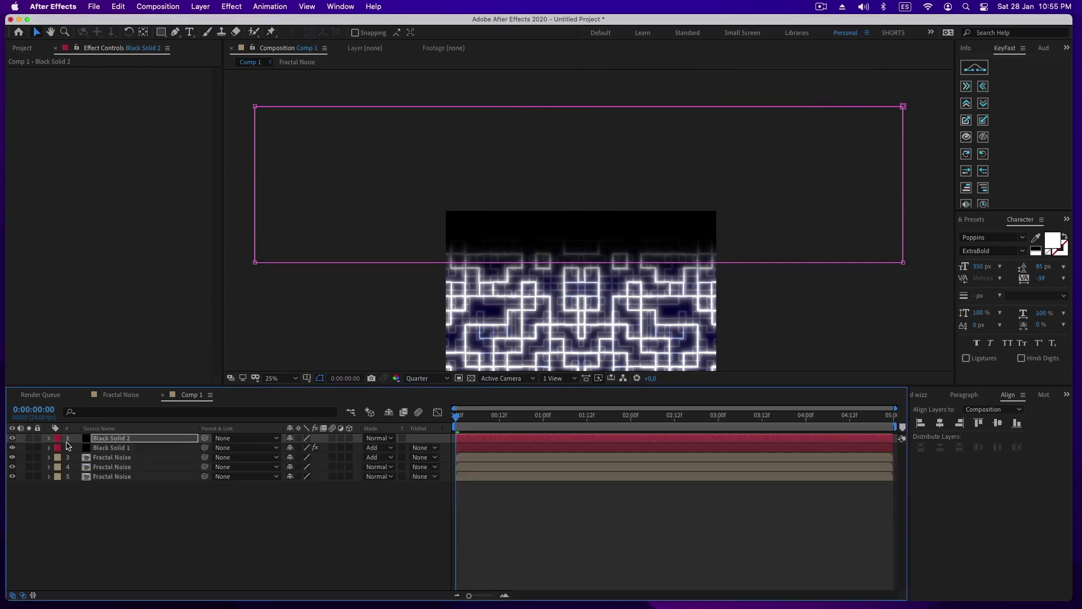
pyautogui.click(373, 439)
pyautogui.click(387, 521)
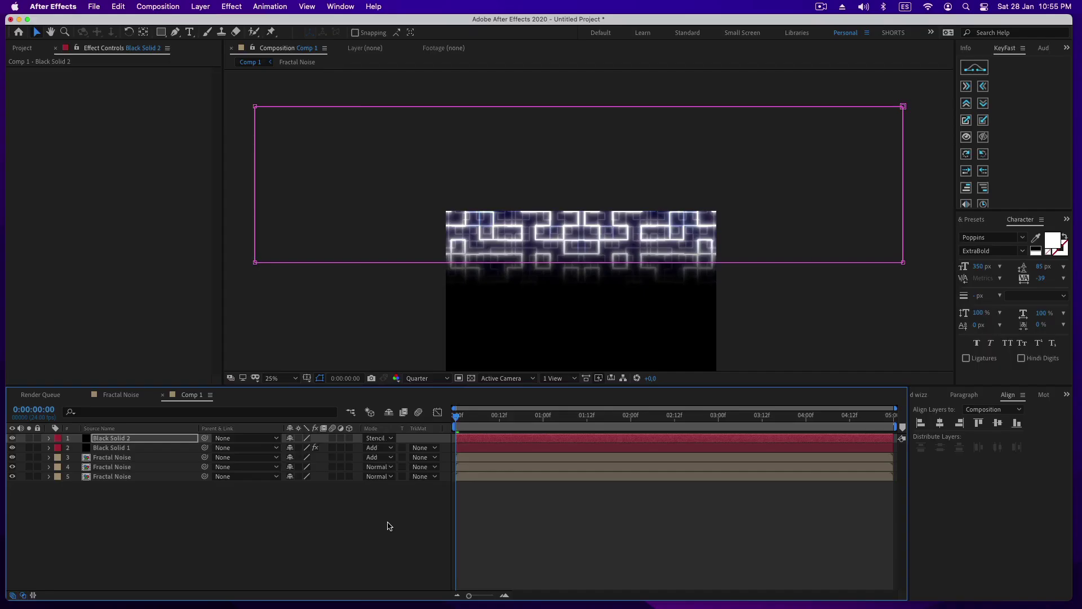
pyautogui.click(50, 439)
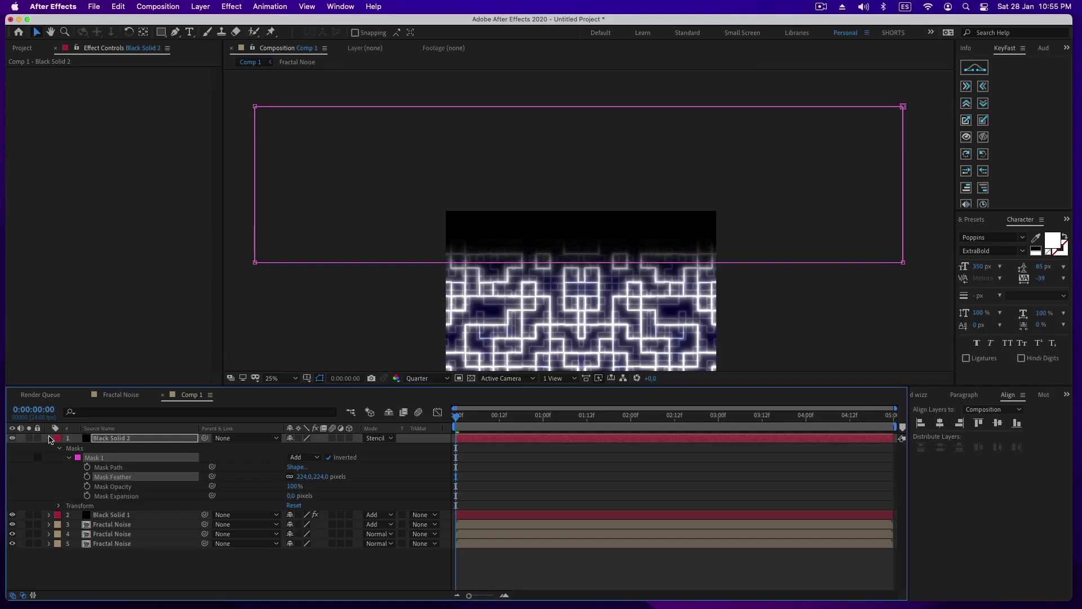
pyautogui.click(49, 439)
# Step: Move the Saber solid above the stencil solid and preview the result
pyautogui.click(112, 447)
pyautogui.moveTo(112, 442); pyautogui.dragTo(113, 435)
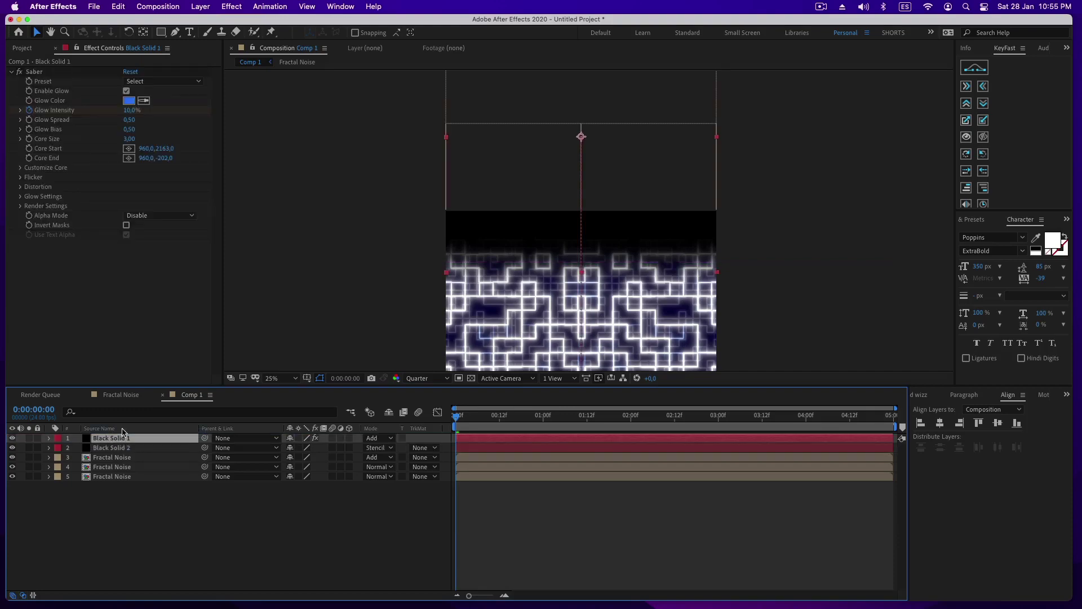
pyautogui.press('space')
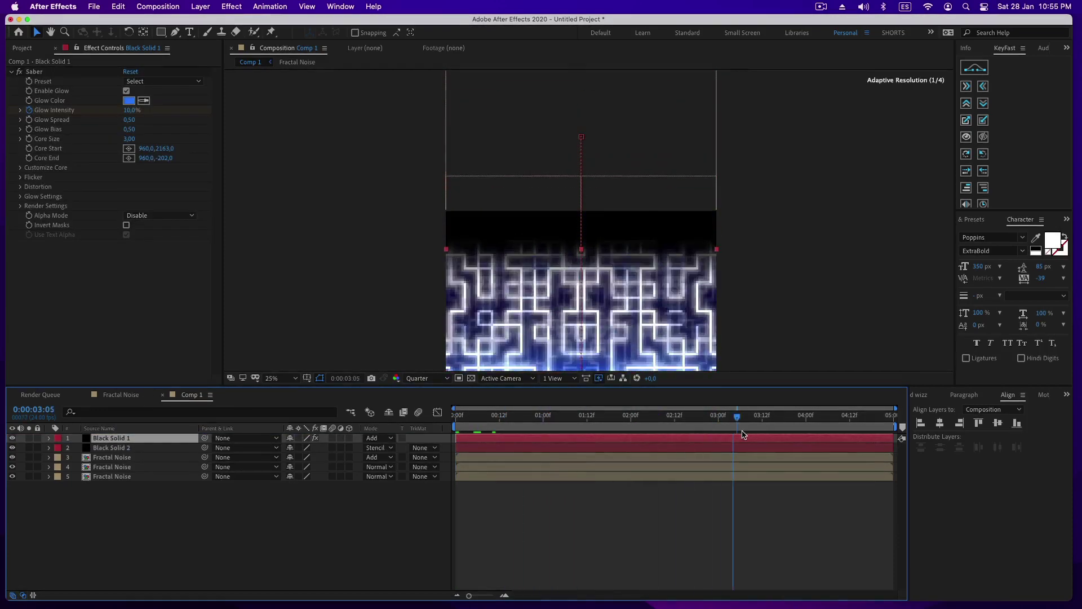
# Step: Add an adjustment layer above all layers and apply the Polar Coordinates effect to it
pyautogui.click(200, 6)
pyautogui.moveTo(198, 23)
pyautogui.click(566, 178)
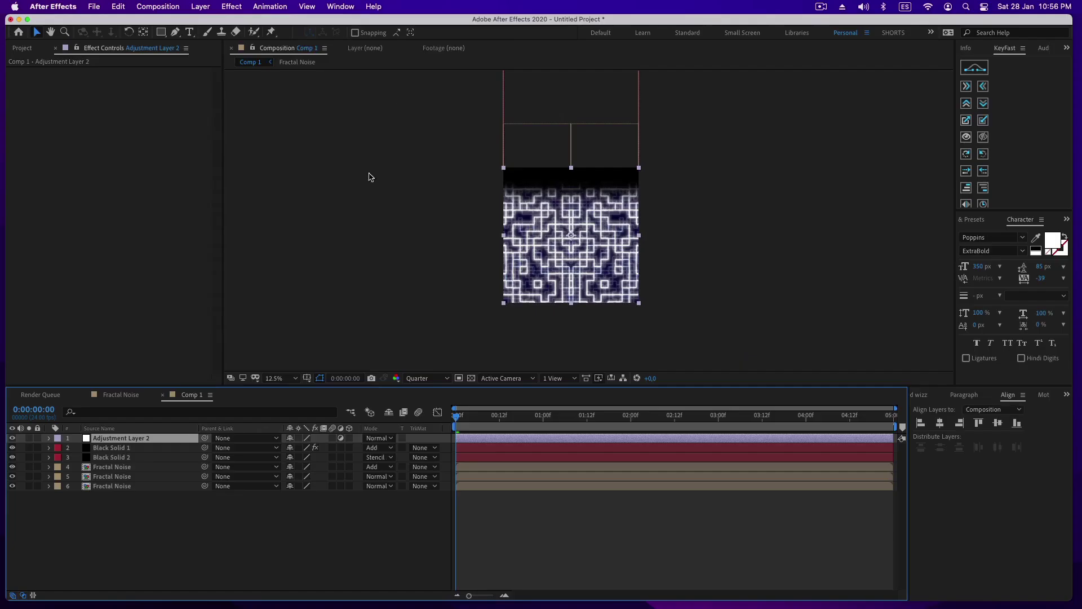
pyautogui.hotkey('ctrl', 'space')
pyautogui.write('pol')
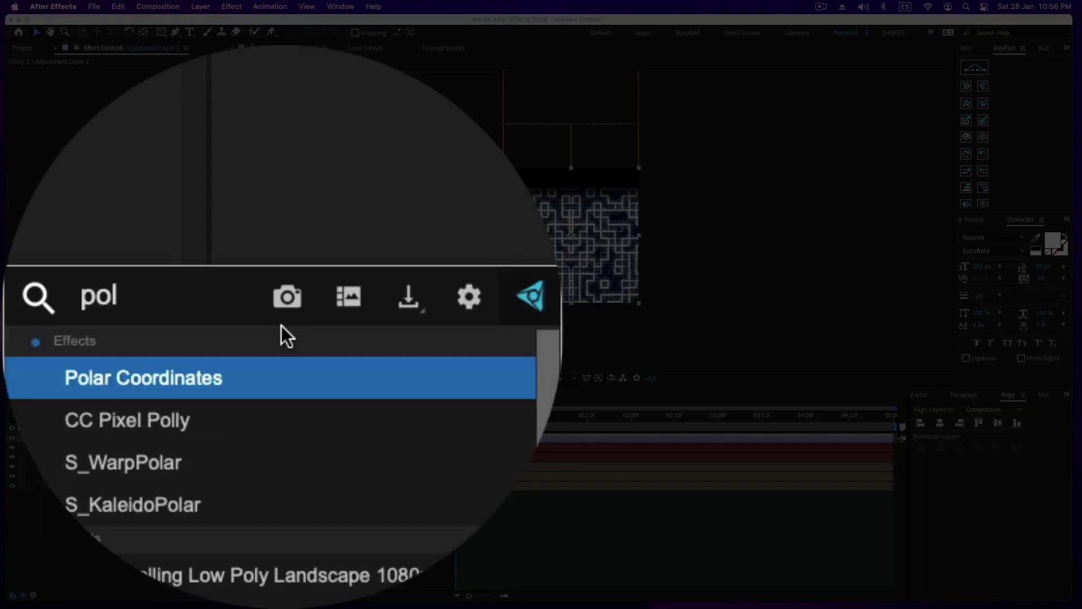
pyautogui.press('Return')
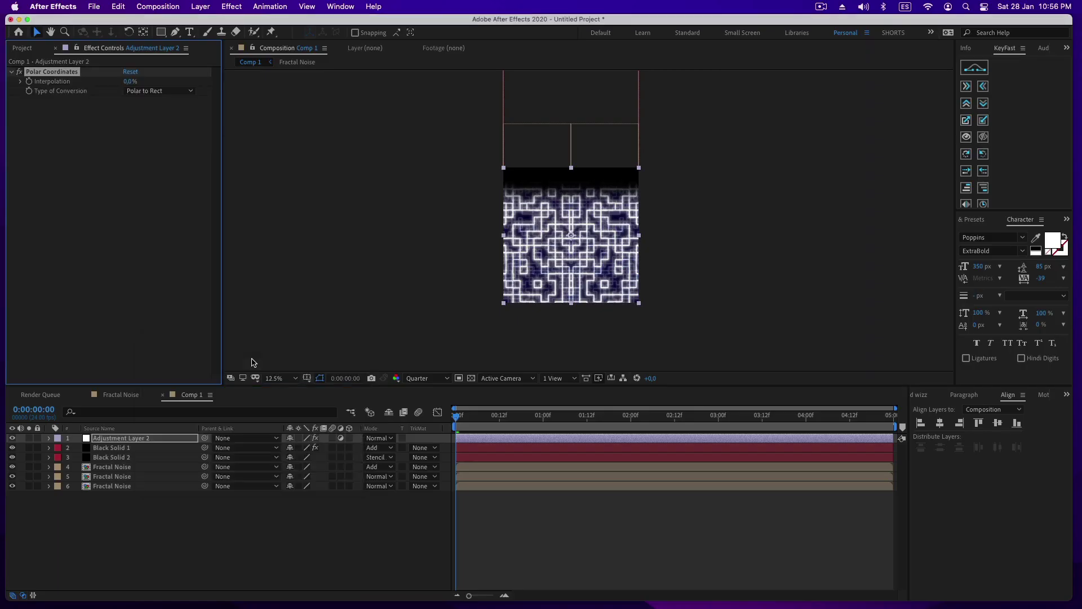
# Step: Set the Polar Coordinates conversion to Rect to Polar with 100% interpolation
pyautogui.click(138, 91)
pyautogui.click(147, 102)
pyautogui.click(126, 82)
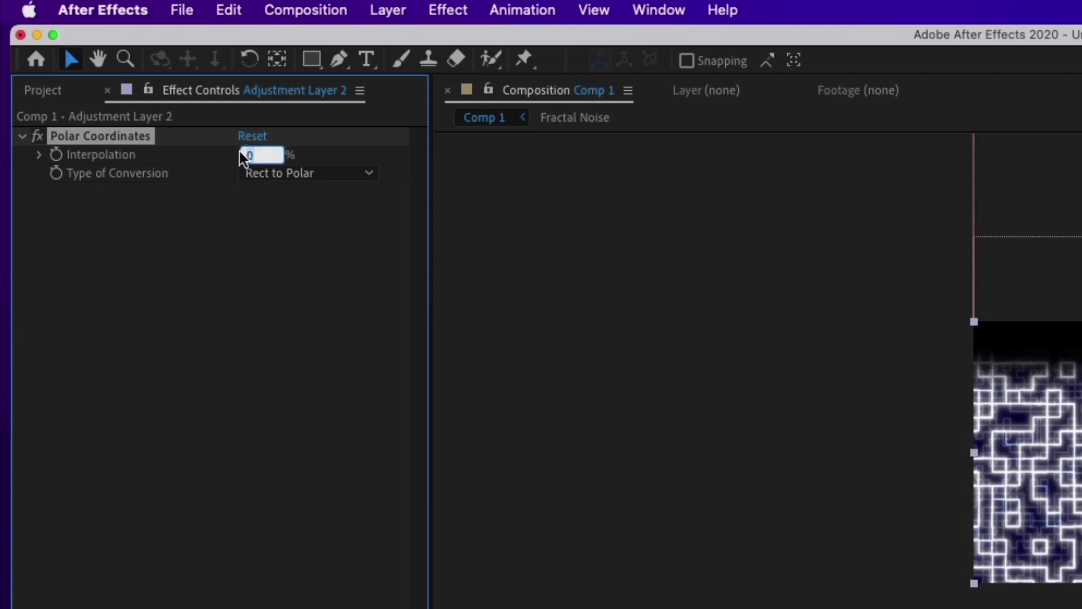
# Step: Apply Directional Blur to the adjustment layer with a Blur Length of 5
pyautogui.hotkey('ctrl', 'space')
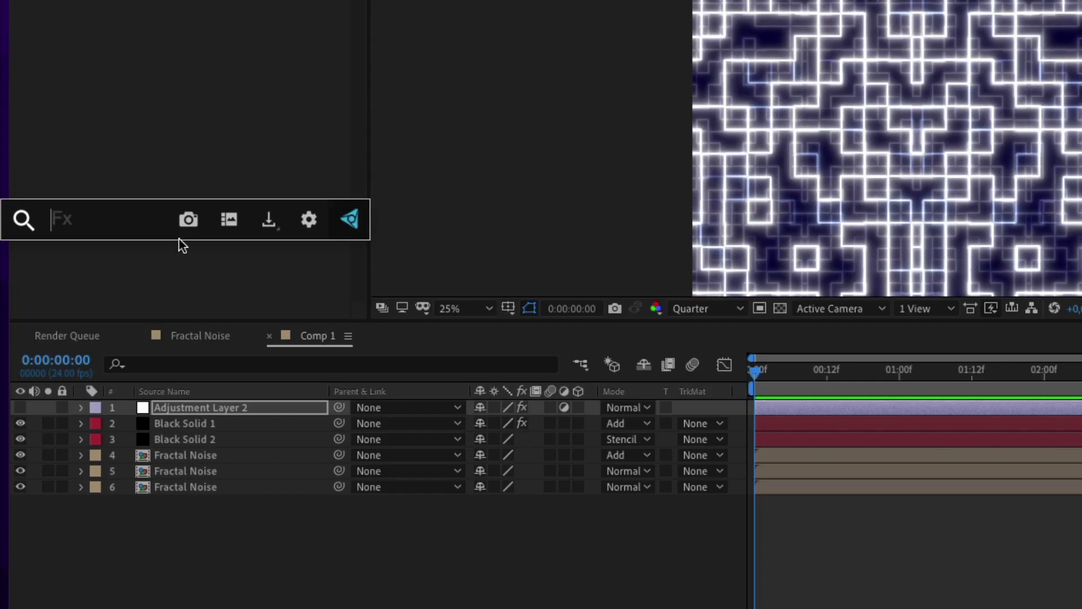
pyautogui.write('direct')
pyautogui.press('Return')
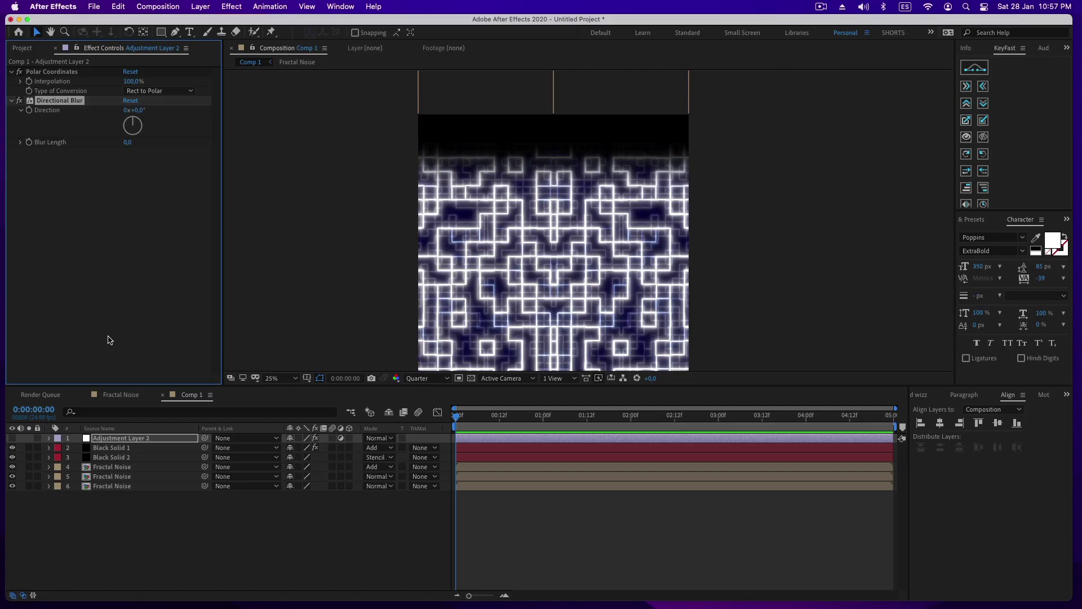
pyautogui.click(127, 142)
pyautogui.write('5')
pyautogui.press('Return')
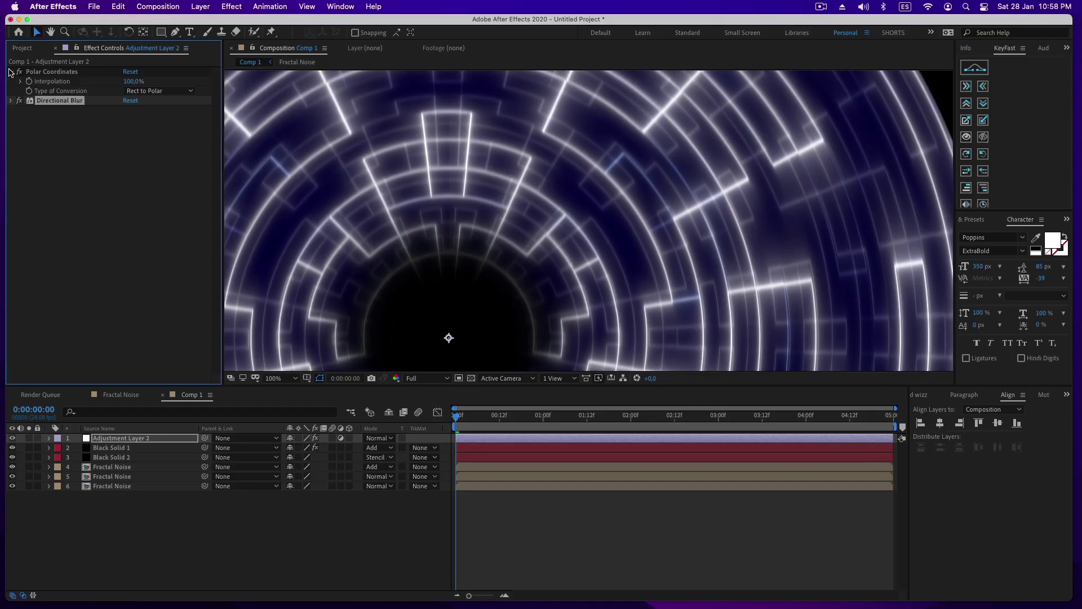
# Step: Rename the Comp 1 composition as Polar Coord in the project
pyautogui.press('Return')
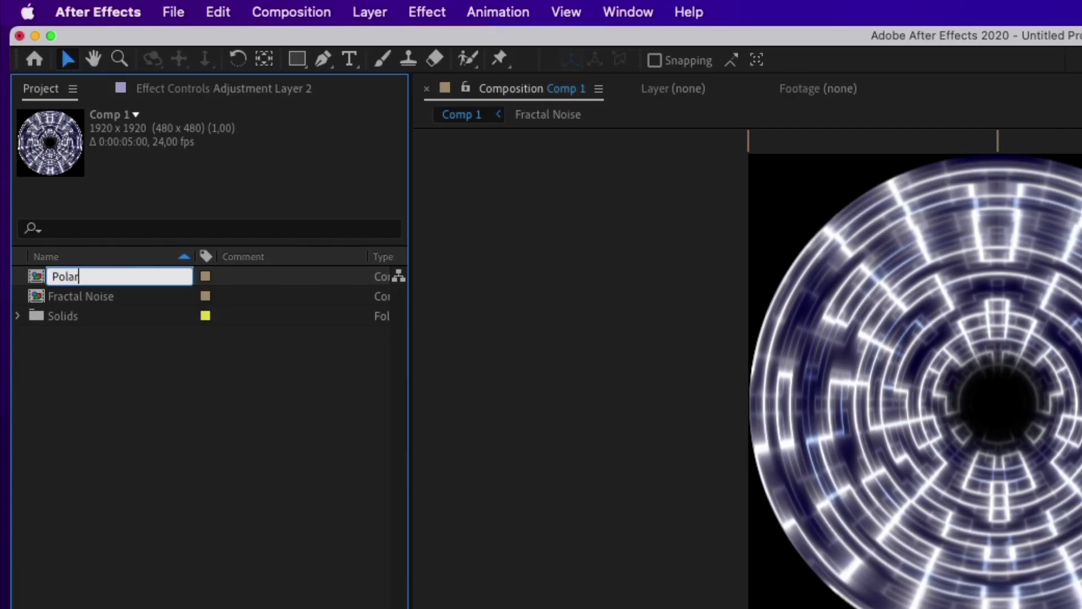
pyautogui.press('Return')
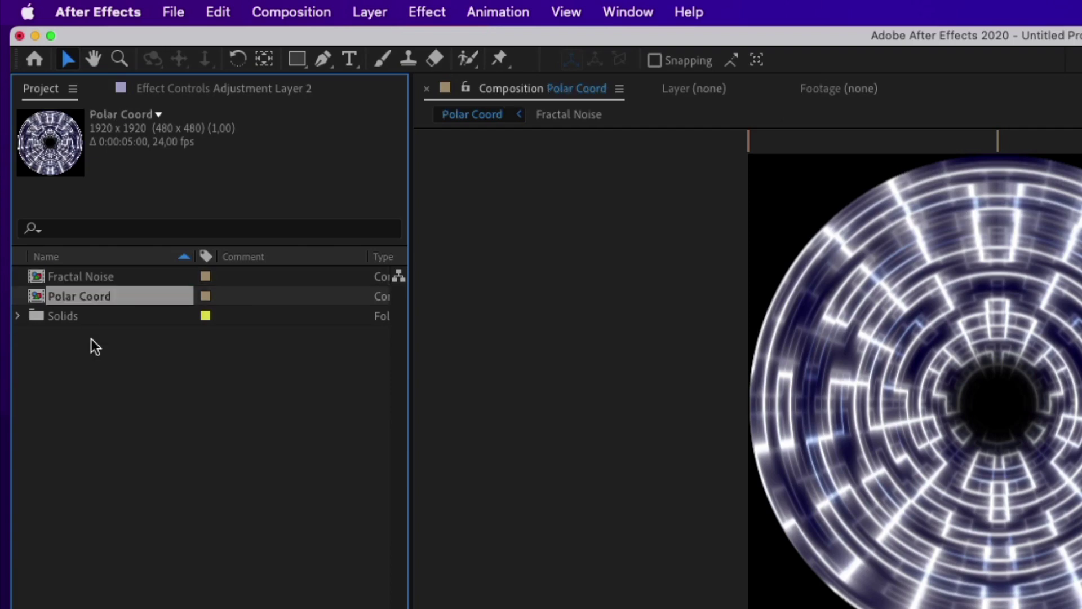
pyautogui.click(102, 372)
# Step: Create a new 1920 × 1080 px composition at 24 fps with a five-second duration
pyautogui.click(283, 10)
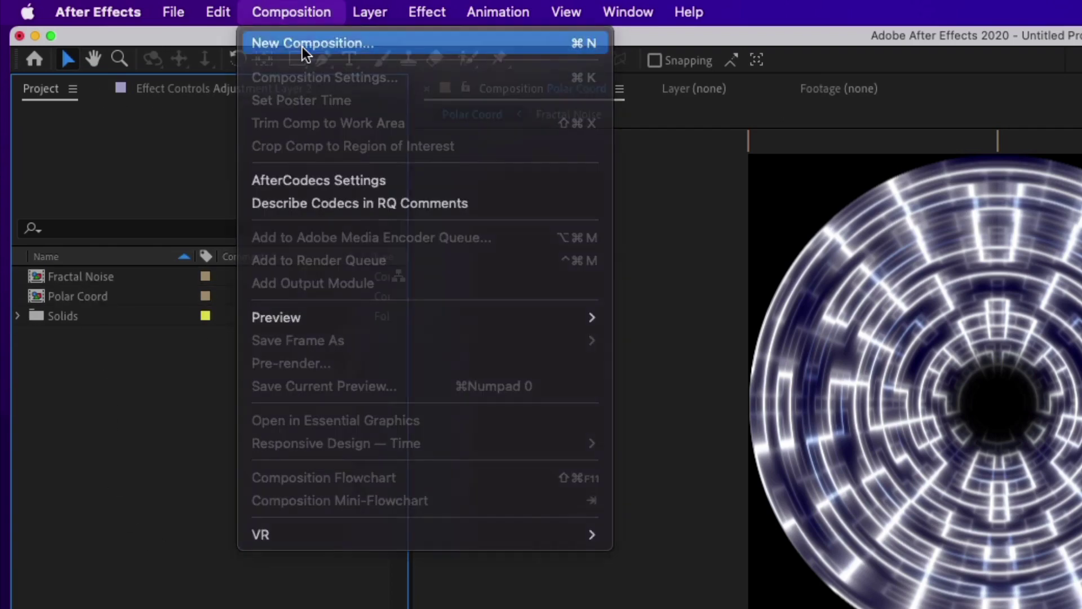
pyautogui.click(307, 42)
pyautogui.click(201, 291)
pyautogui.write('1080')
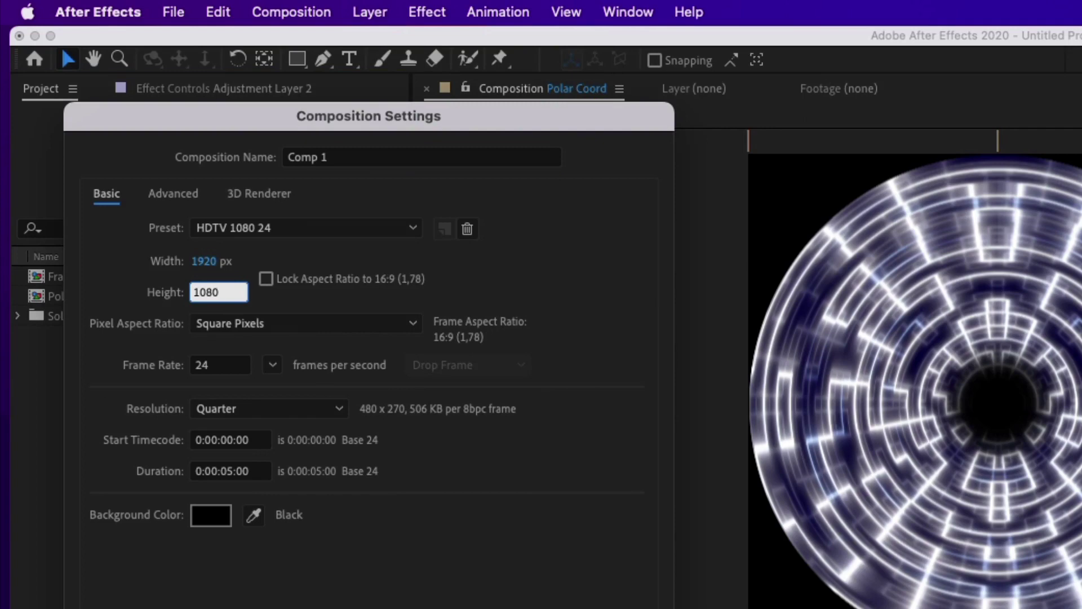
pyautogui.press('Return')
pyautogui.click(194, 512)
# Step: Rename the new composition as FINAL and place the Polar Coord composition in it as a layer
pyautogui.click(72, 275)
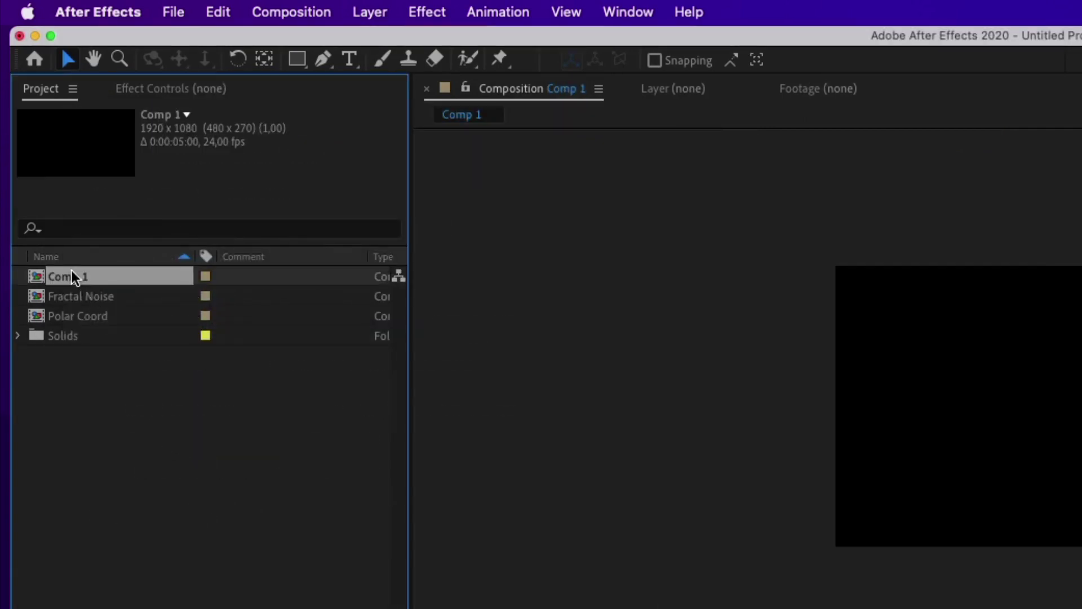
pyautogui.press('Return')
pyautogui.write('FINAL')
pyautogui.press('Return')
pyautogui.moveTo(77, 315); pyautogui.dragTo(180, 608)
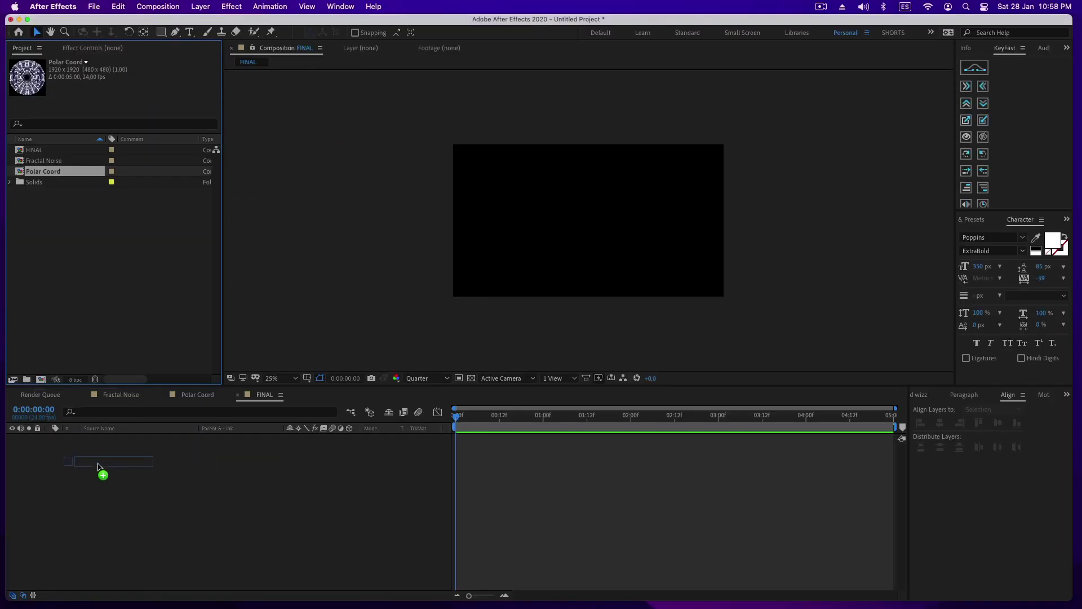
pyautogui.moveTo(98, 467); pyautogui.dragTo(100, 466)
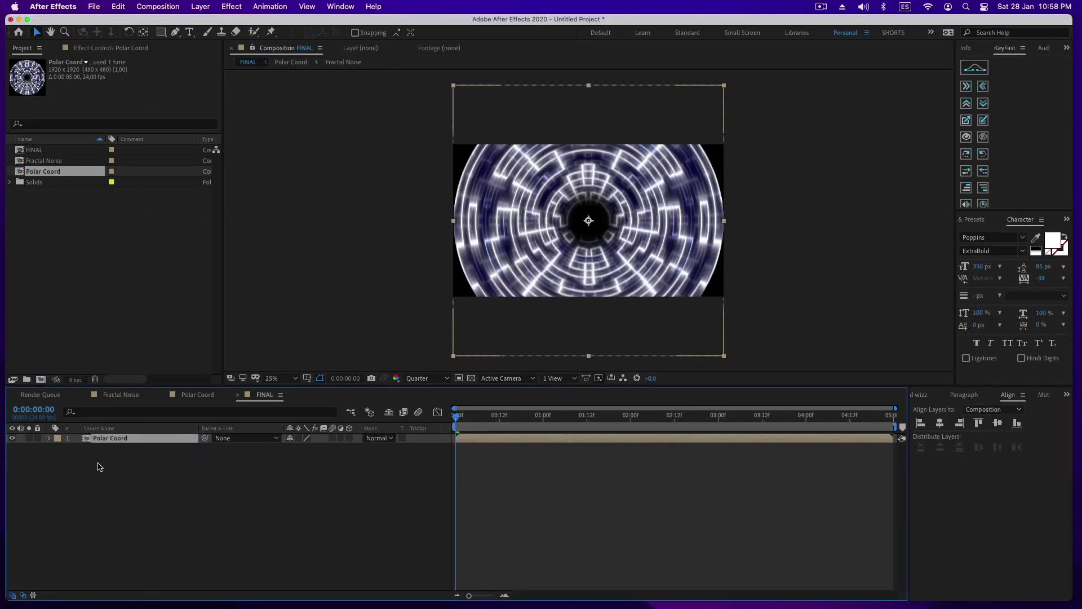
# Step: Add an adjustment layer above Polar Coord in FINAL and apply Optics Compensation to it
pyautogui.click(199, 6)
pyautogui.moveTo(207, 24)
pyautogui.click(402, 100)
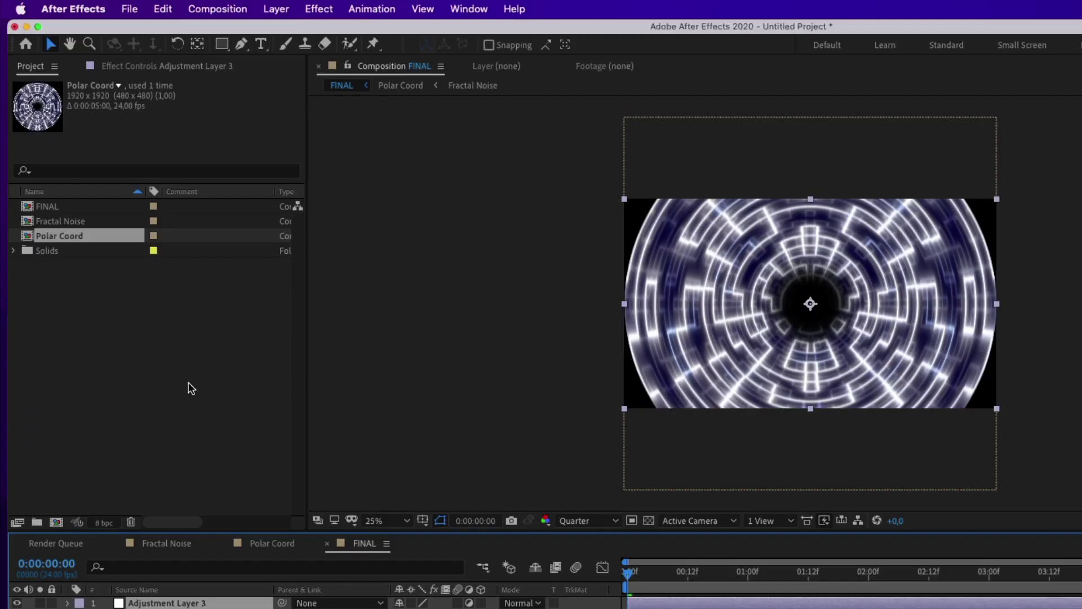
pyautogui.hotkey('ctrl', 'space')
pyautogui.write('opti')
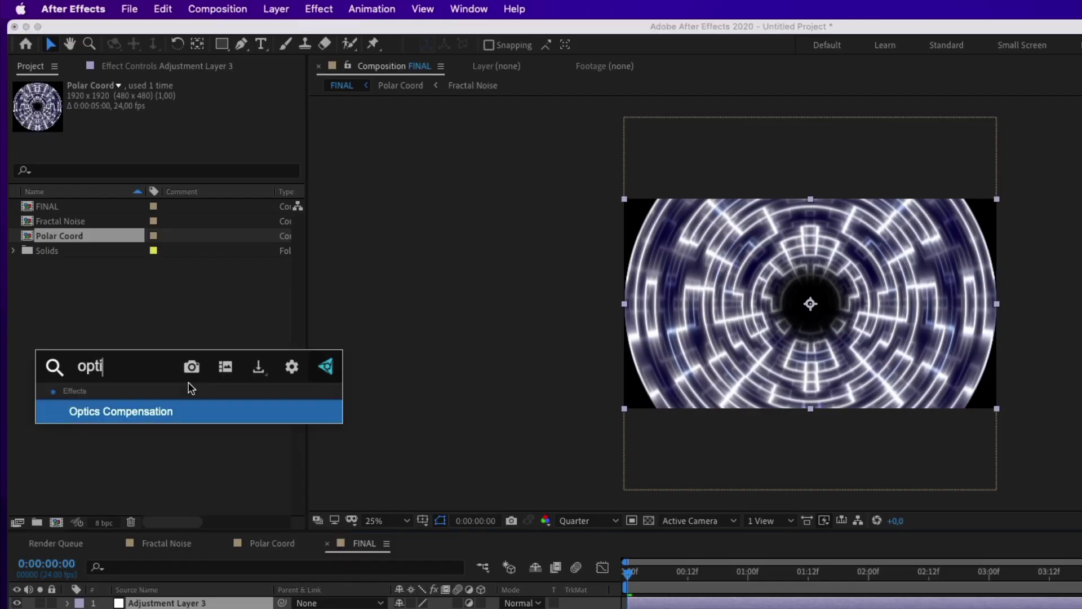
pyautogui.press('Return')
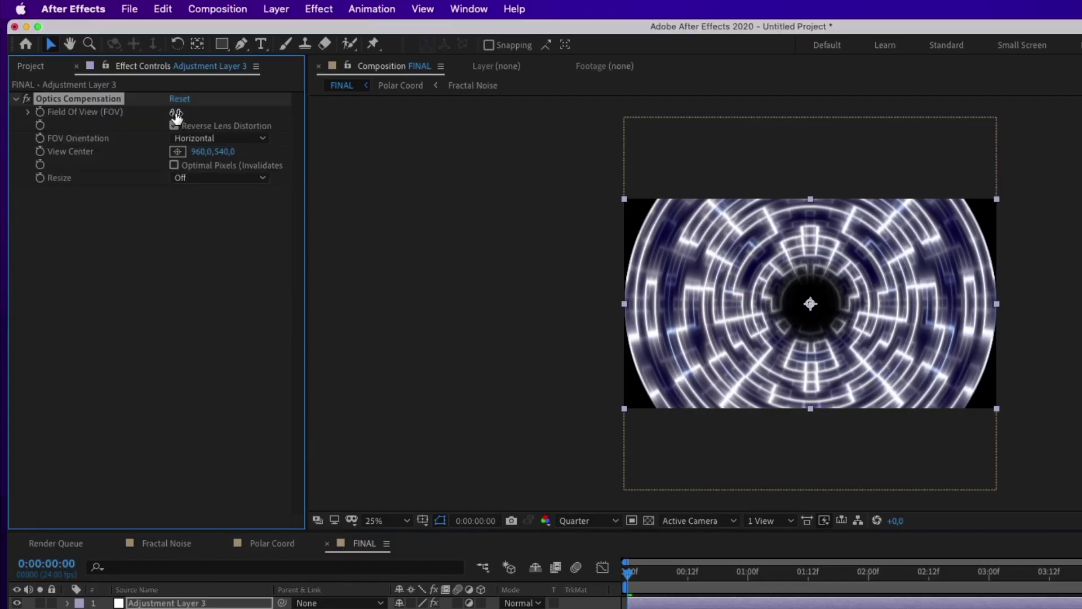
# Step: Enable Reverse Lens Distortion and keyframe the Field Of View from 61.3 at frame 0 to 117.1 at 0:00:04:23
pyautogui.moveTo(176, 113); pyautogui.dragTo(656, 119)
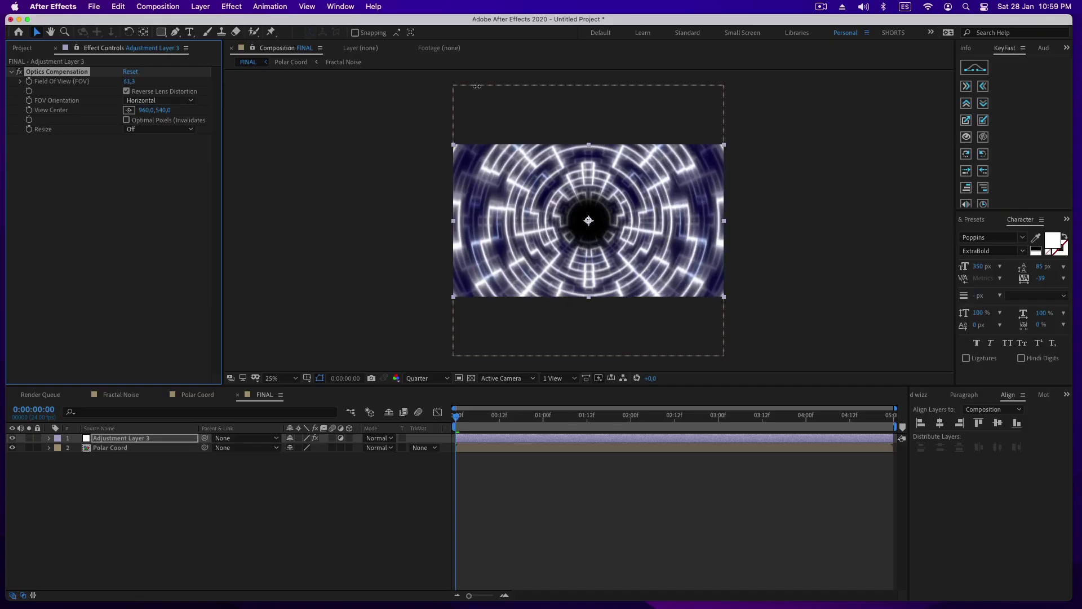
pyautogui.moveTo(474, 416); pyautogui.dragTo(915, 411)
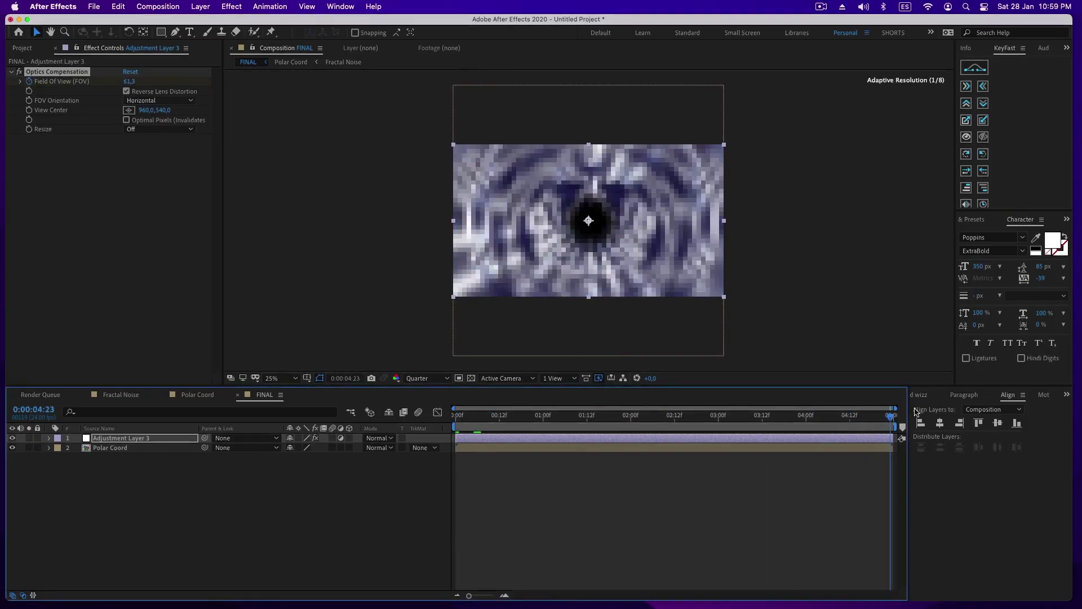
pyautogui.moveTo(130, 81); pyautogui.dragTo(176, 82)
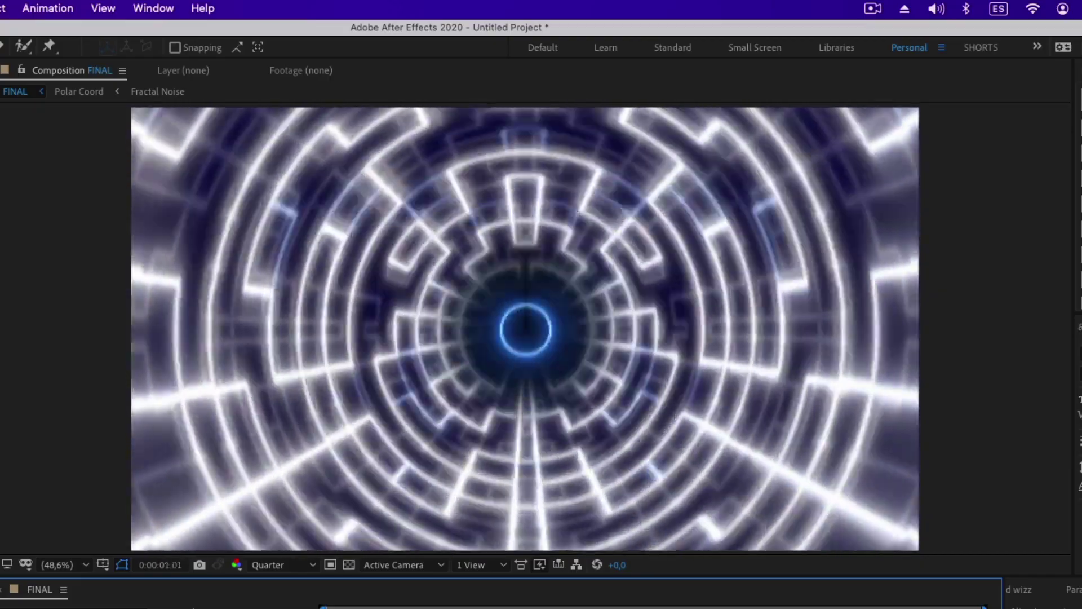
# Step: Apply the Transform effect to the adjustment layer in the Polar Coord composition
pyautogui.click(194, 396)
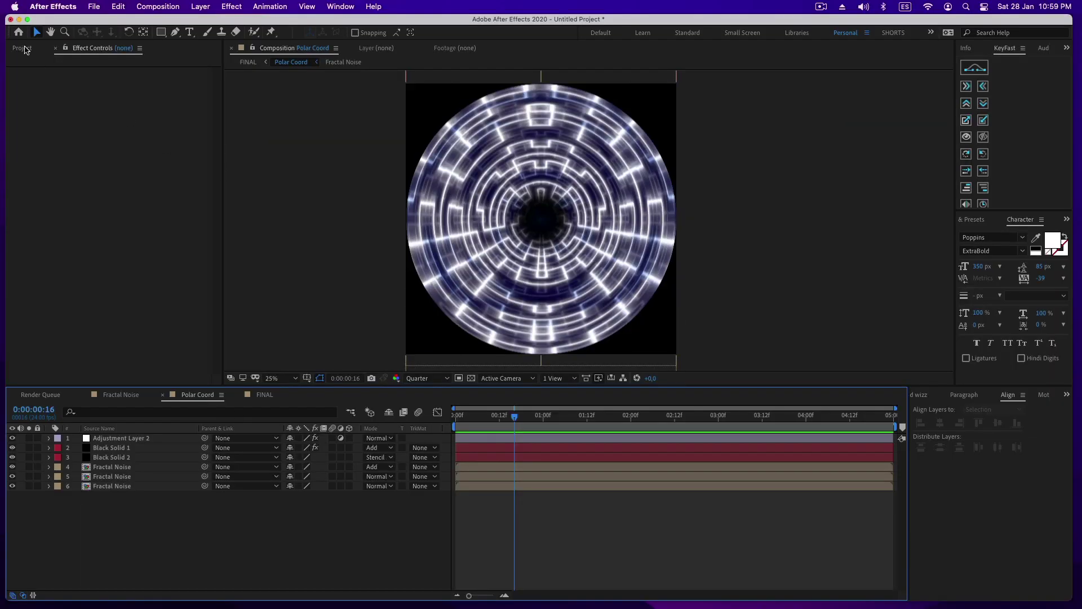
pyautogui.click(112, 438)
pyautogui.hotkey('ctrl', 'space')
pyautogui.write('tr')
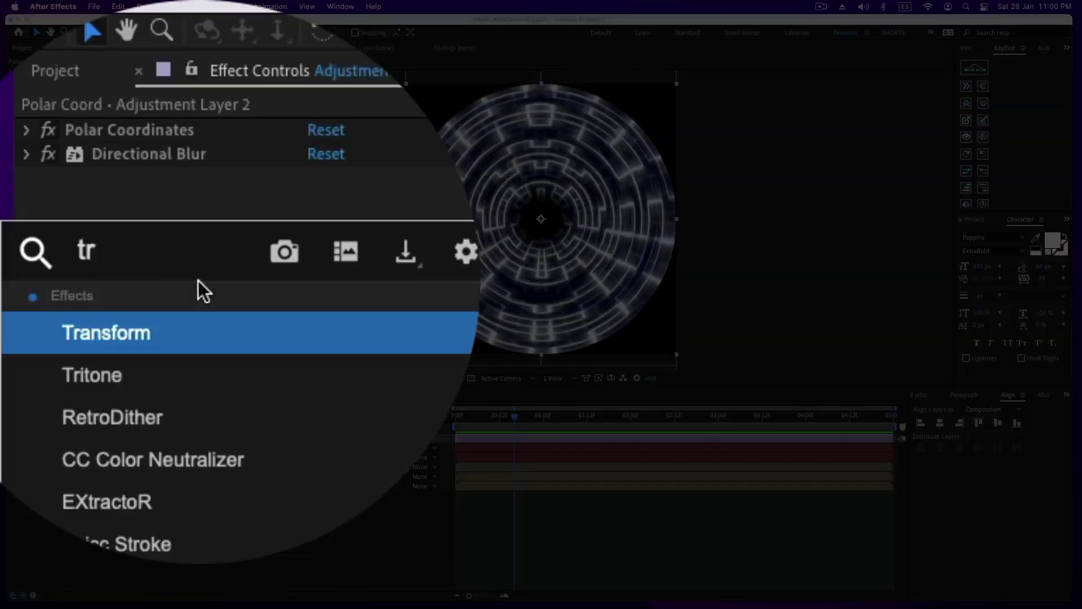
pyautogui.press('Return')
# Step: Add the expression time*20 to the Transform effect's Rotation and preview the spin
pyautogui.keyDown('alt'); pyautogui.click(20, 191); pyautogui.keyUp('alt')
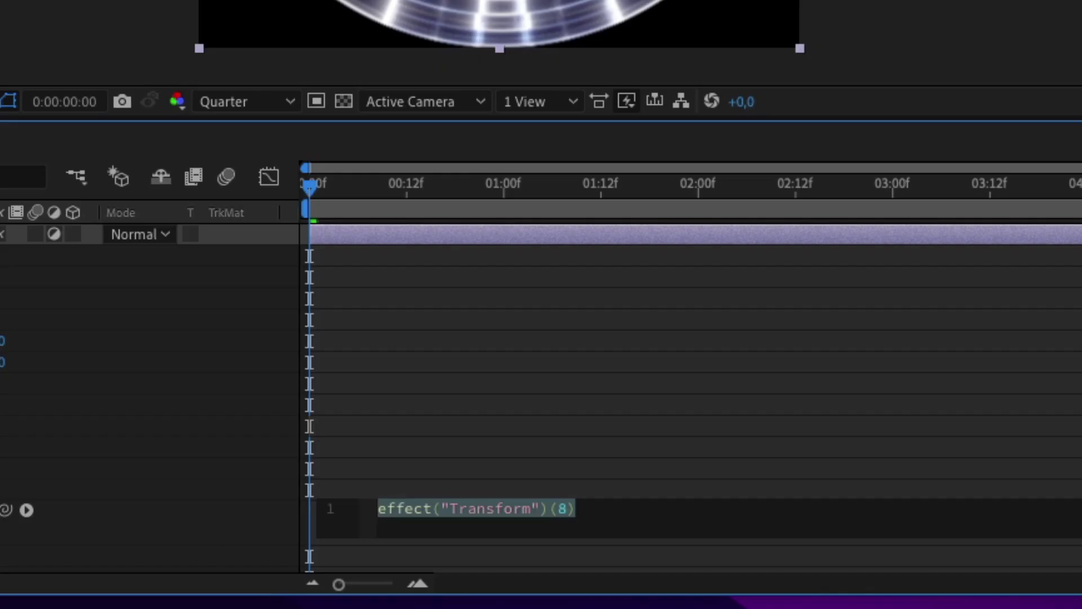
pyautogui.write('time*20')
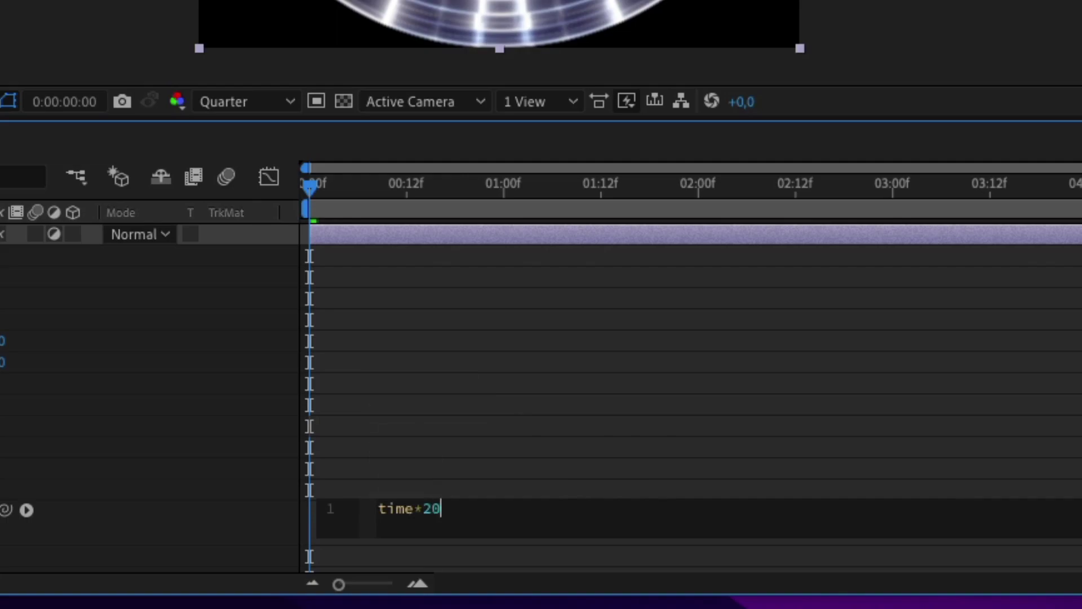
pyautogui.press('KP_Enter')
pyautogui.press('space')
pyautogui.press('space')
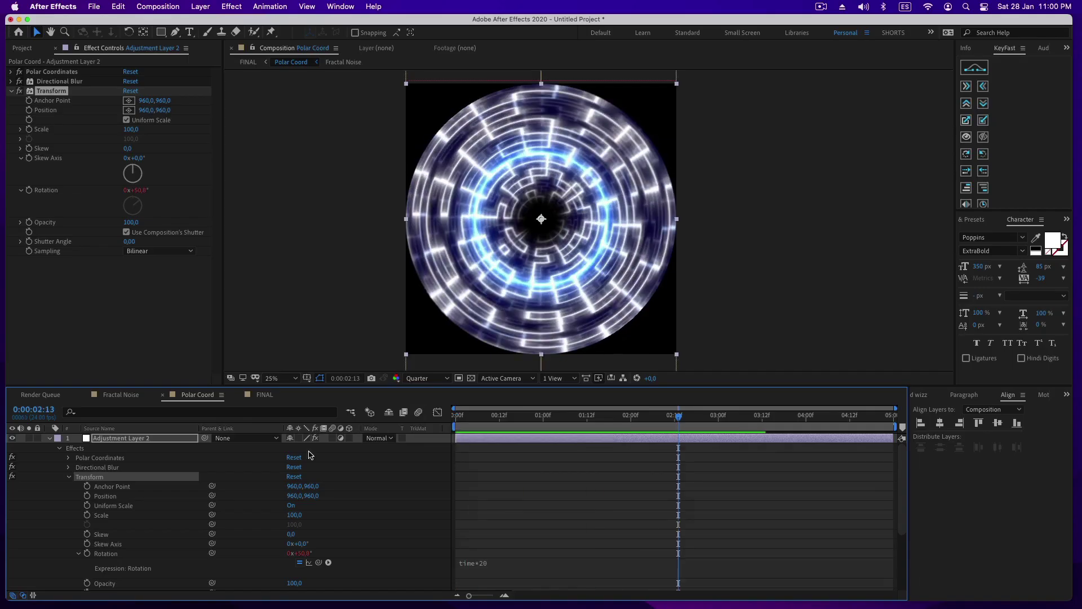
# Step: Hide the Polar Coord adjustment layer and examine the top Fractal Noise layer's contribution by toggling its visibility
pyautogui.click(12, 438)
pyautogui.moveTo(518, 419); pyautogui.dragTo(399, 425)
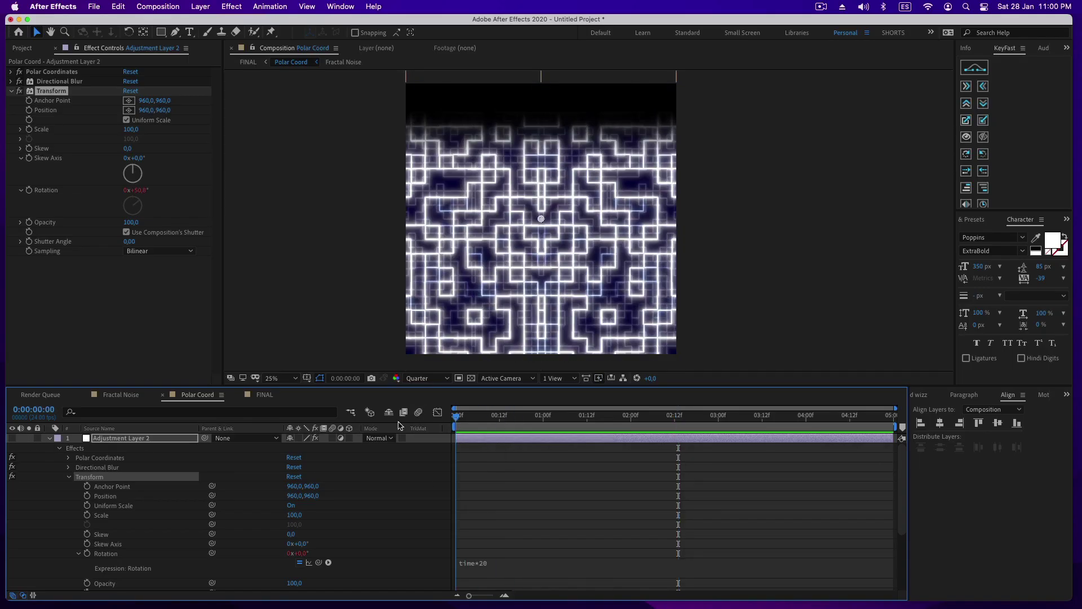
pyautogui.click(50, 438)
pyautogui.click(113, 467)
pyautogui.click(12, 467)
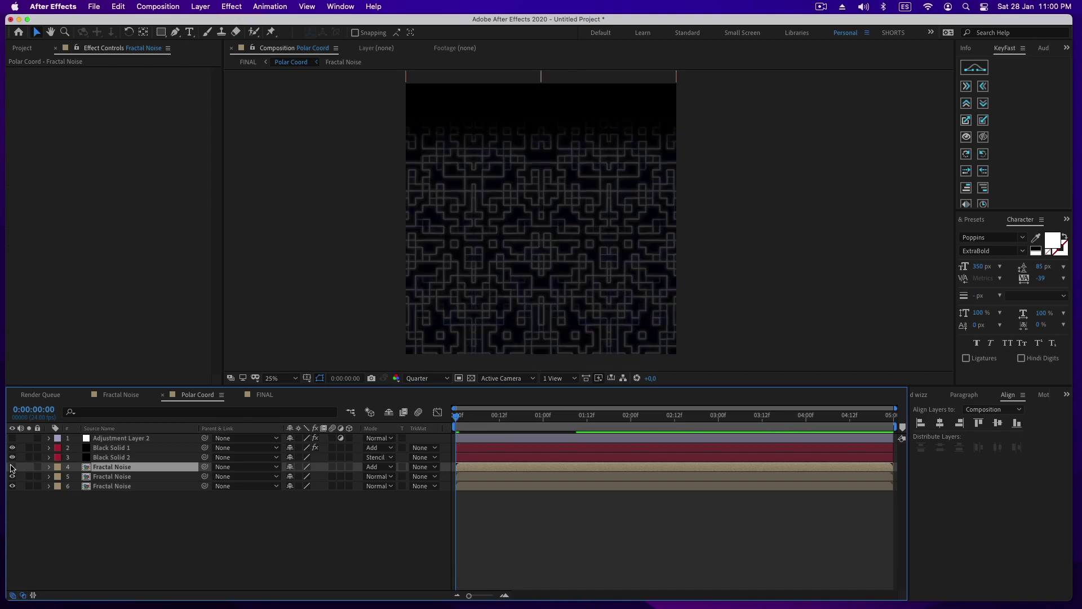
pyautogui.click(12, 467)
# Step: Set the top Fractal Noise layer's position keyframe at 0:00:04:23 to 960, 1356
pyautogui.press('p')
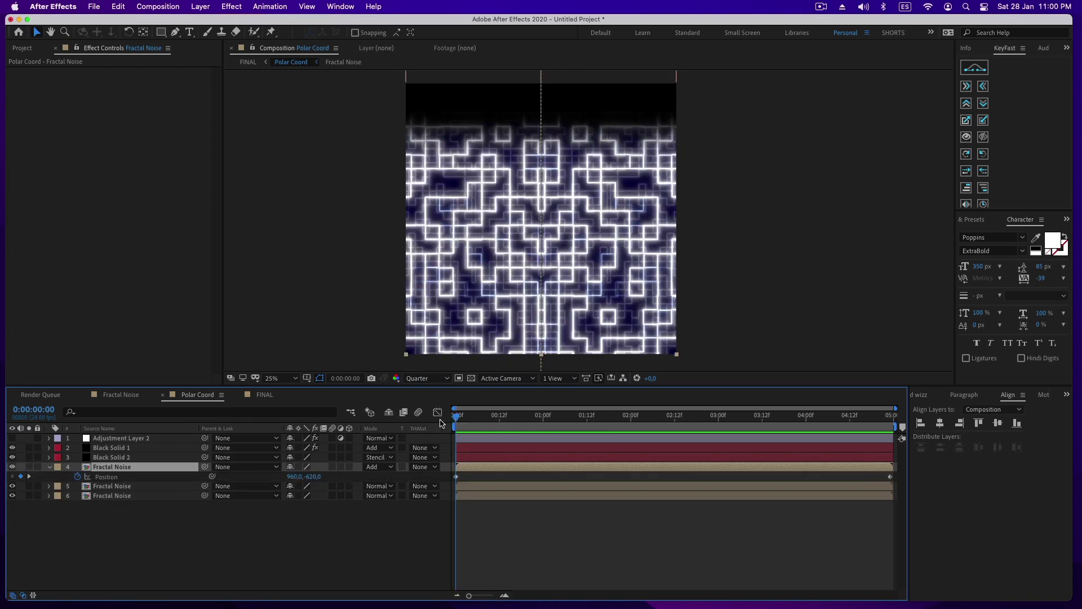
pyautogui.moveTo(456, 416); pyautogui.dragTo(962, 438)
pyautogui.press(',')
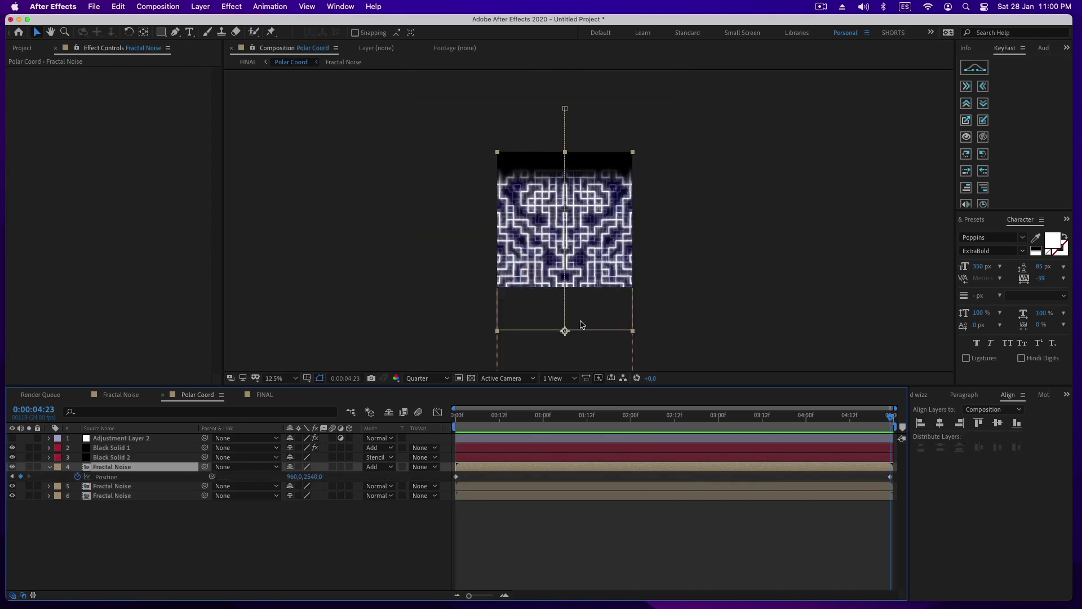
pyautogui.moveTo(565, 332); pyautogui.dragTo(565, 293)
pyautogui.moveTo(572, 238)
pyautogui.mouseDown()
pyautogui.moveTo(570, 262)
pyautogui.moveTo(573, 172)
pyautogui.moveTo(568, 246)
pyautogui.mouseUp()
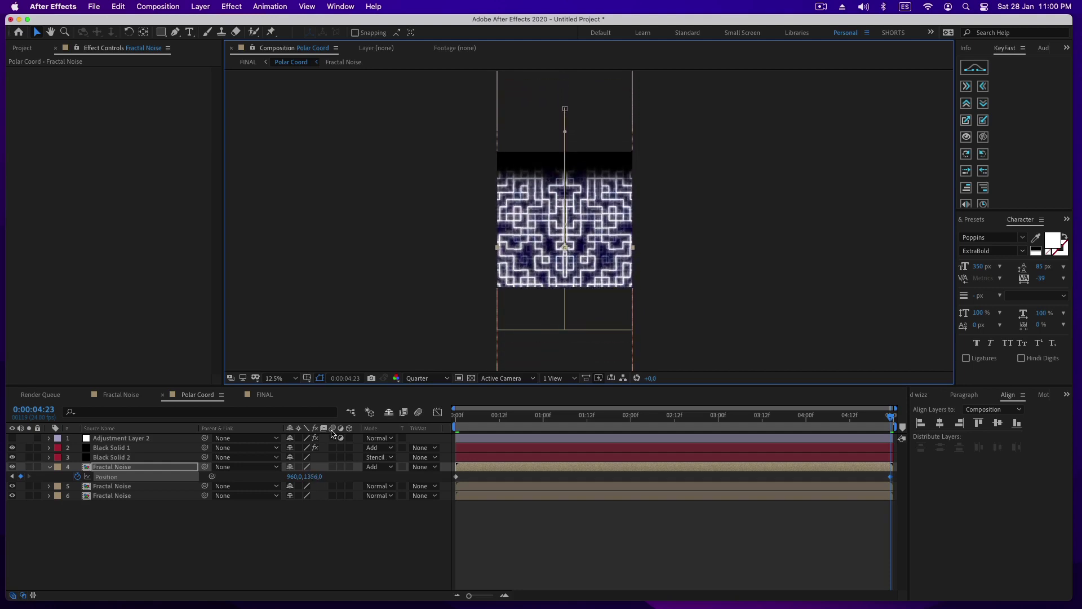
# Step: Show the Polar Coord adjustment layer again and preview the tunnel animation in FINAL
pyautogui.click(264, 396)
pyautogui.click(197, 395)
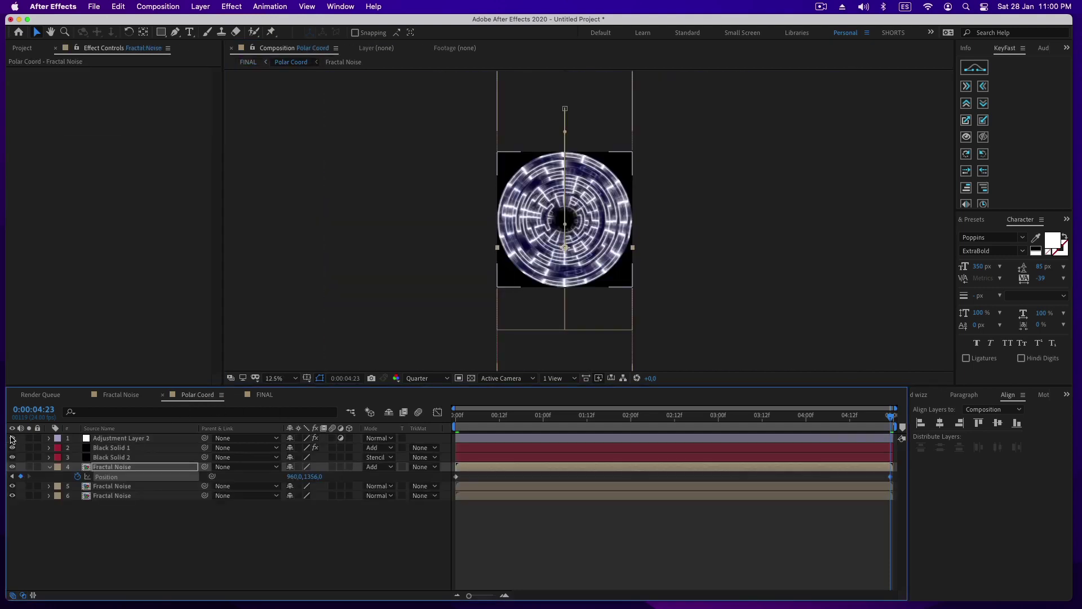
pyautogui.click(264, 394)
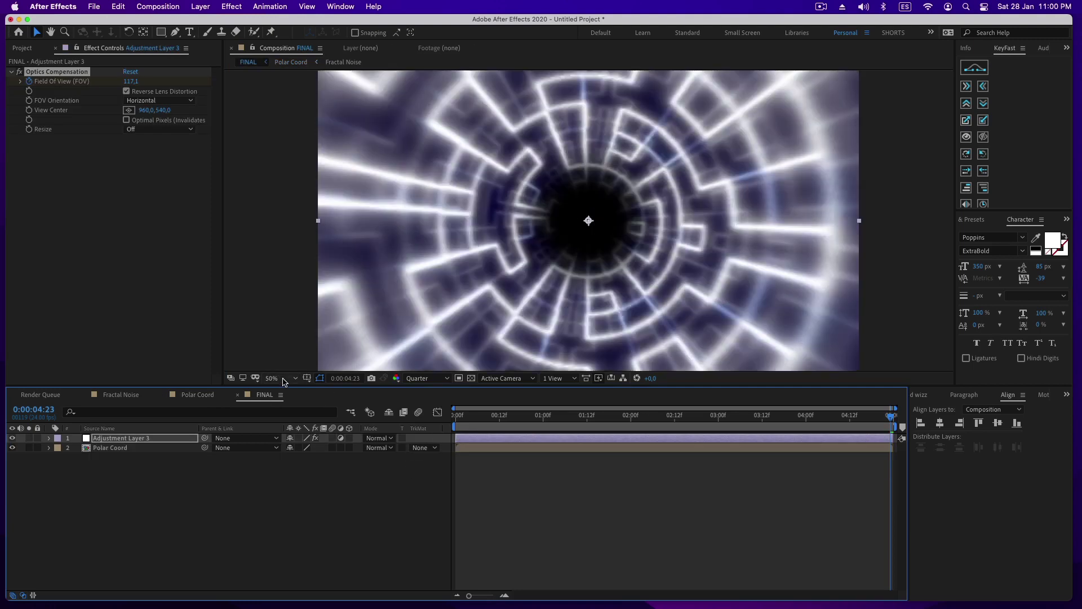
pyautogui.press('space')
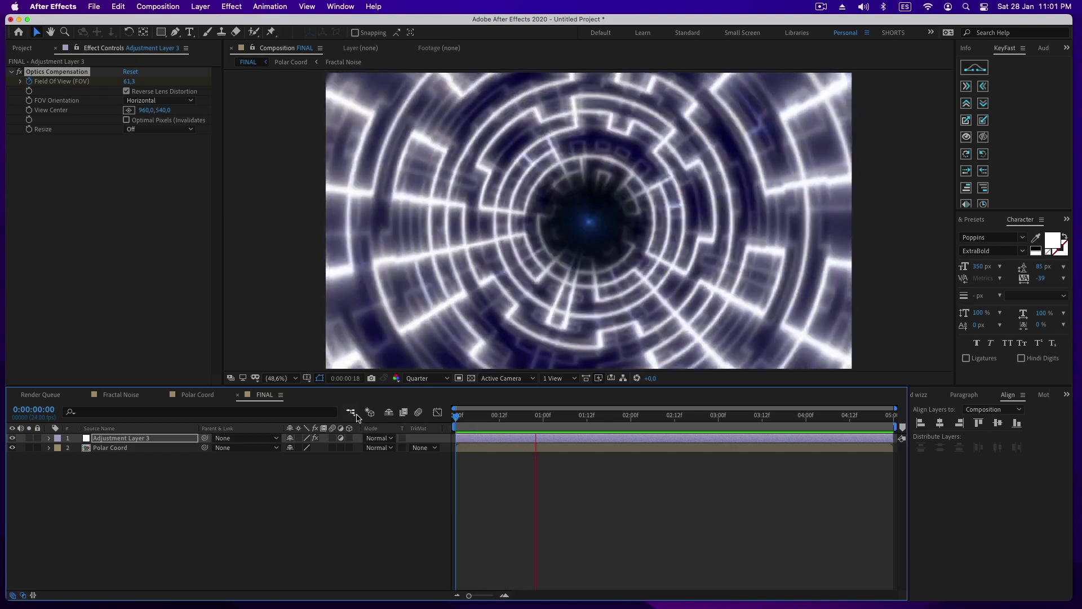
pyautogui.press('space')
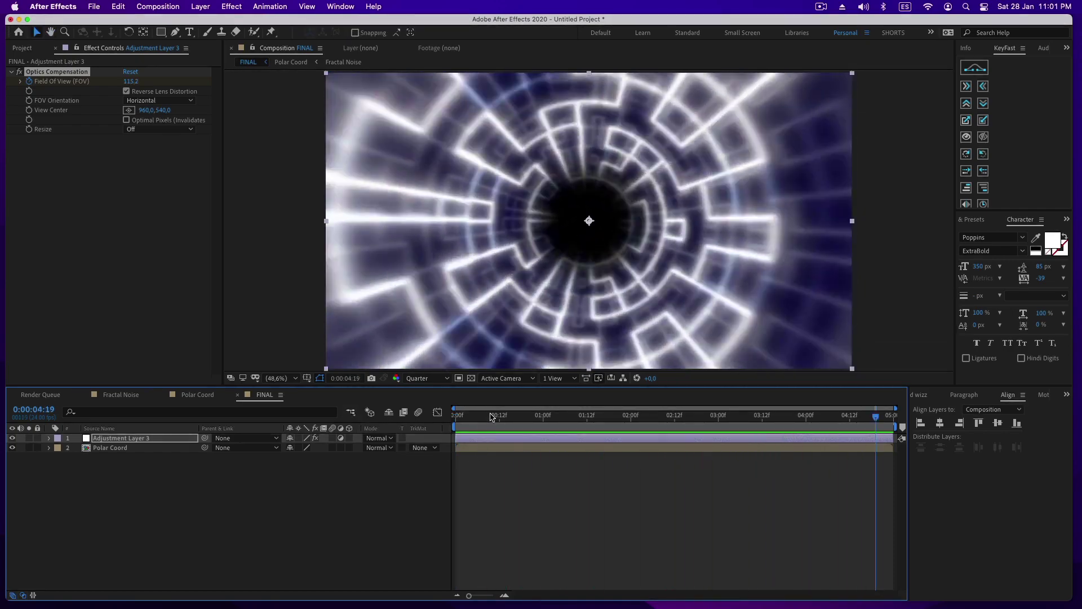